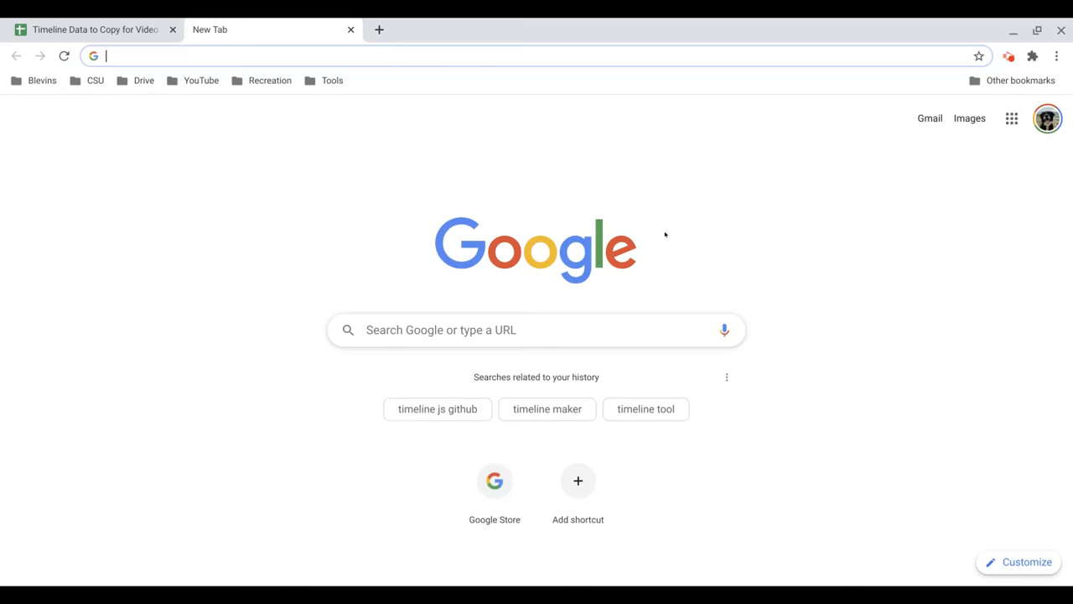
Step: Search the web for "knightlab timeline" and open the Timeline - Knight Lab site
{"action": "left_click", "coordinate": [525, 334]}
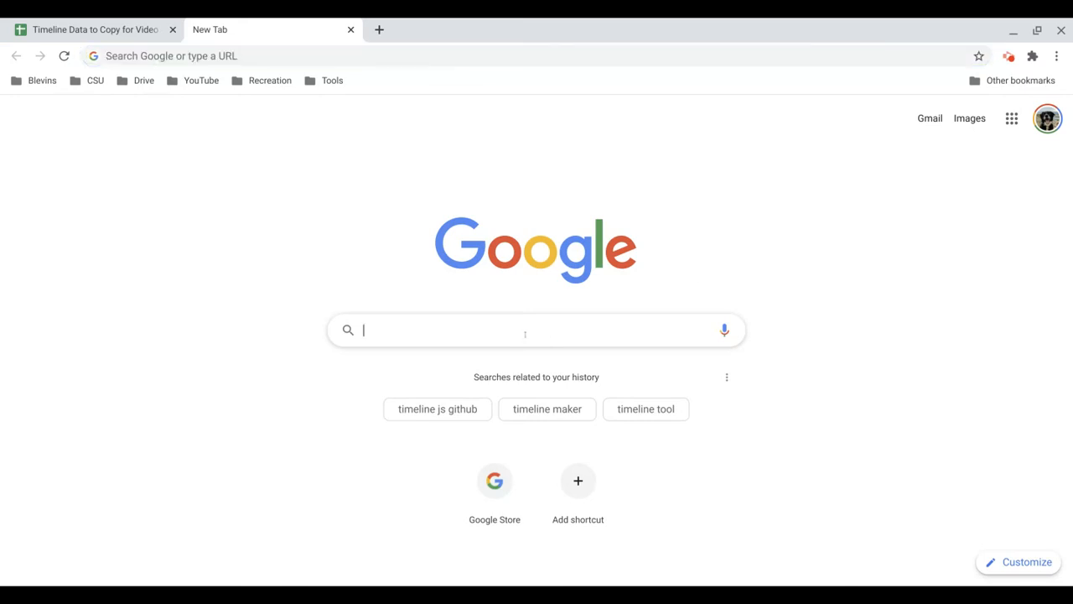
{"action": "type", "text": "knightl"}
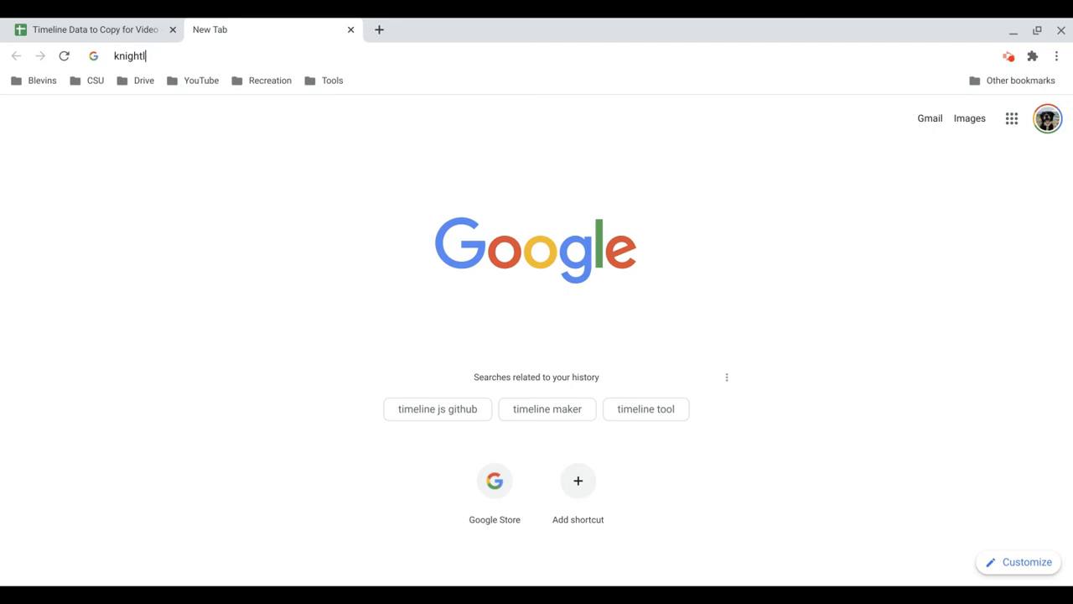
{"action": "type", "text": "ab timeline"}
{"action": "key", "text": "Return"}
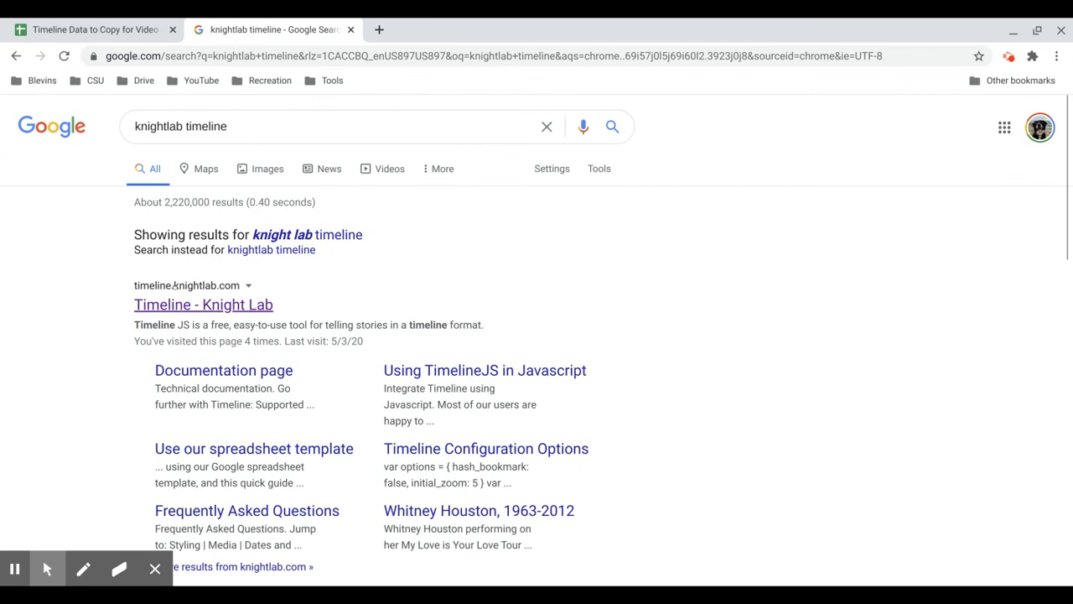
{"action": "left_click", "coordinate": [192, 306]}
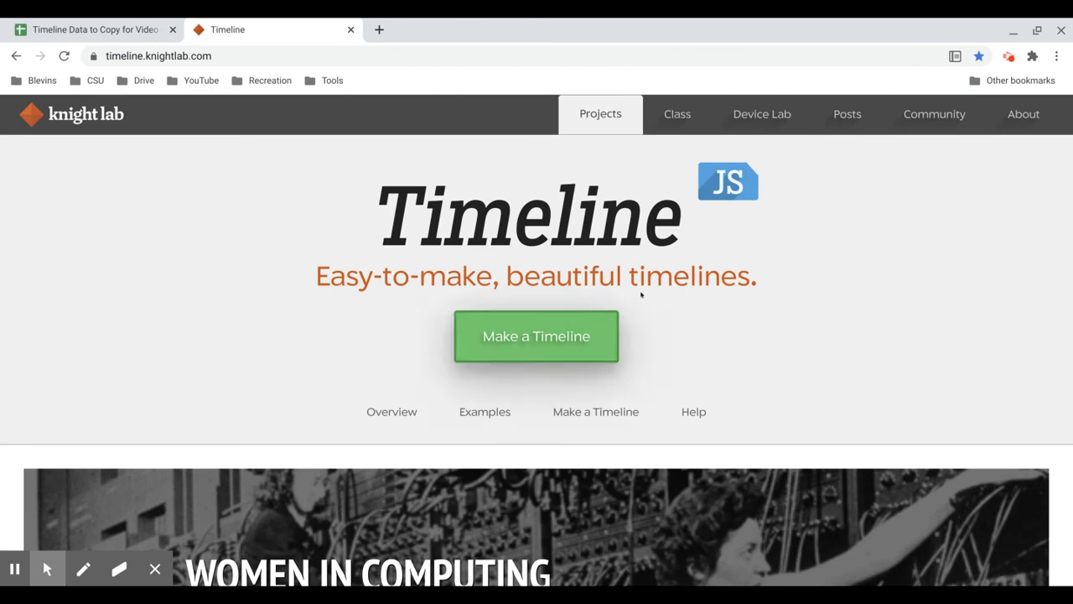
Step: Get the TimelineJS spreadsheet template from the Make a Timeline instructions and copy it to Google Drive
{"action": "left_click", "coordinate": [549, 346]}
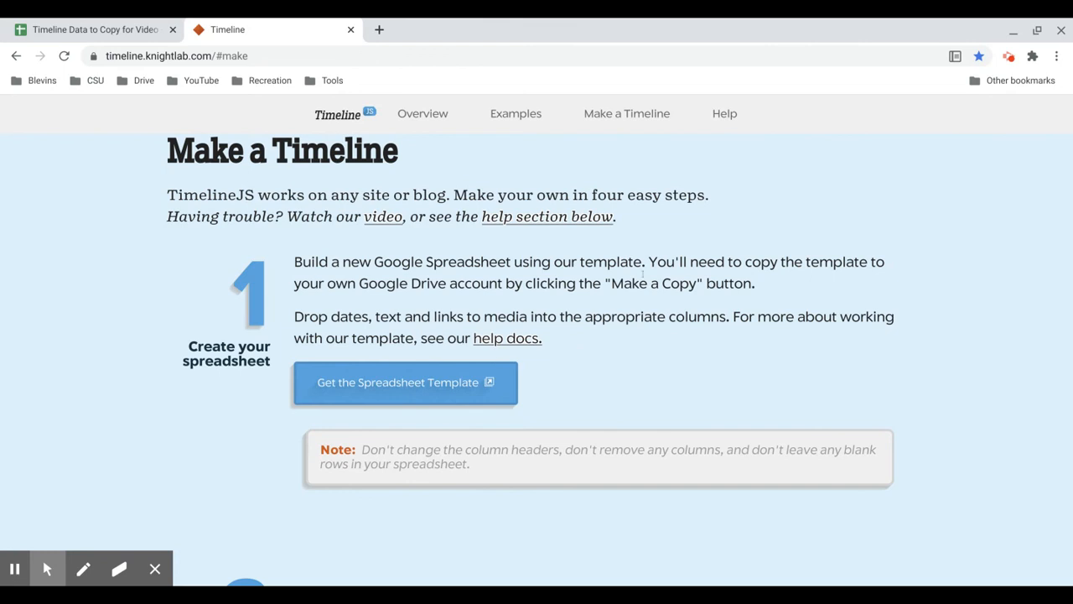
{"action": "left_click", "coordinate": [394, 386]}
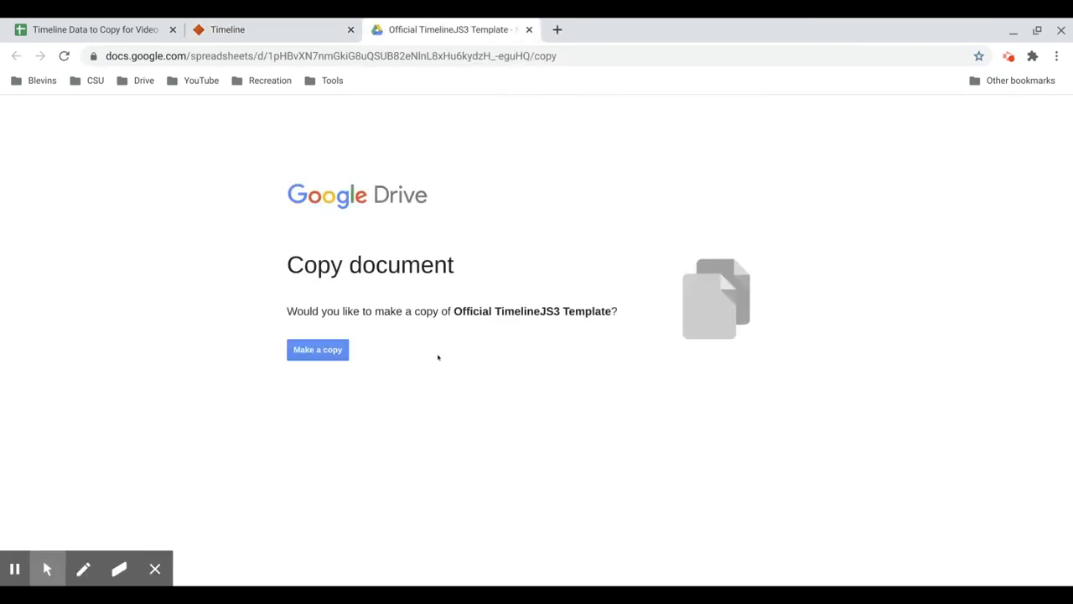
{"action": "left_click", "coordinate": [330, 351]}
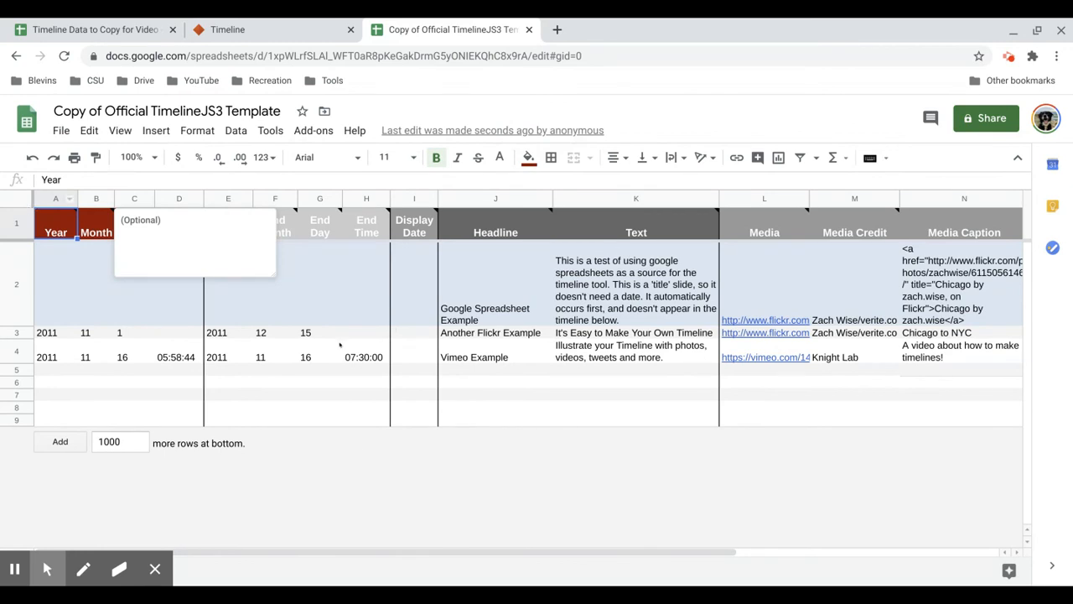
Step: Examine the template's columns from Year to End Day, plus the header row and example rows 2 to 4
{"action": "left_click", "coordinate": [353, 405]}
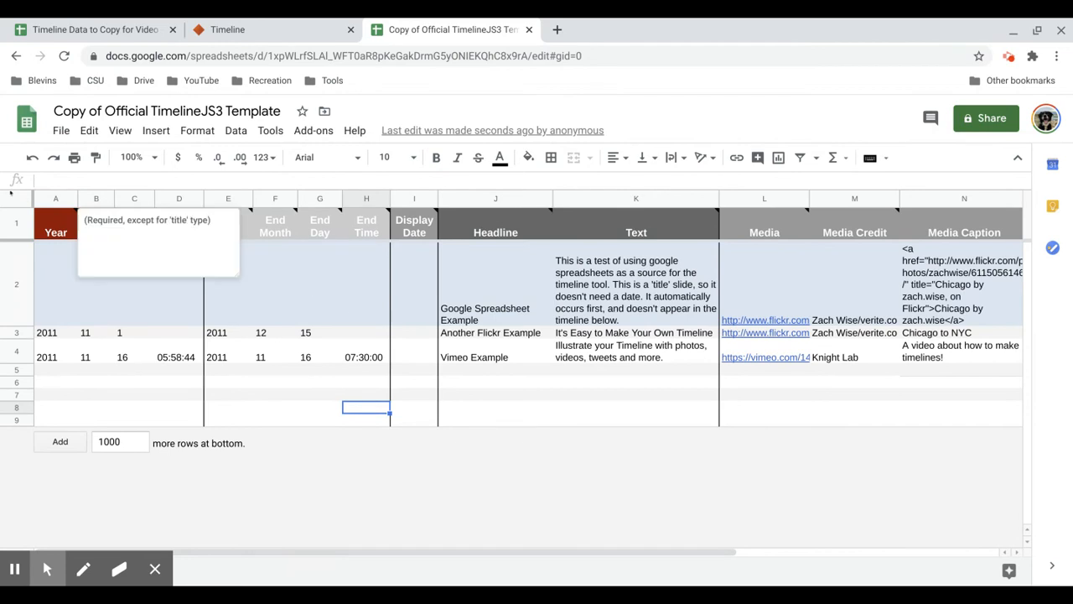
{"action": "left_click", "coordinate": [44, 200]}
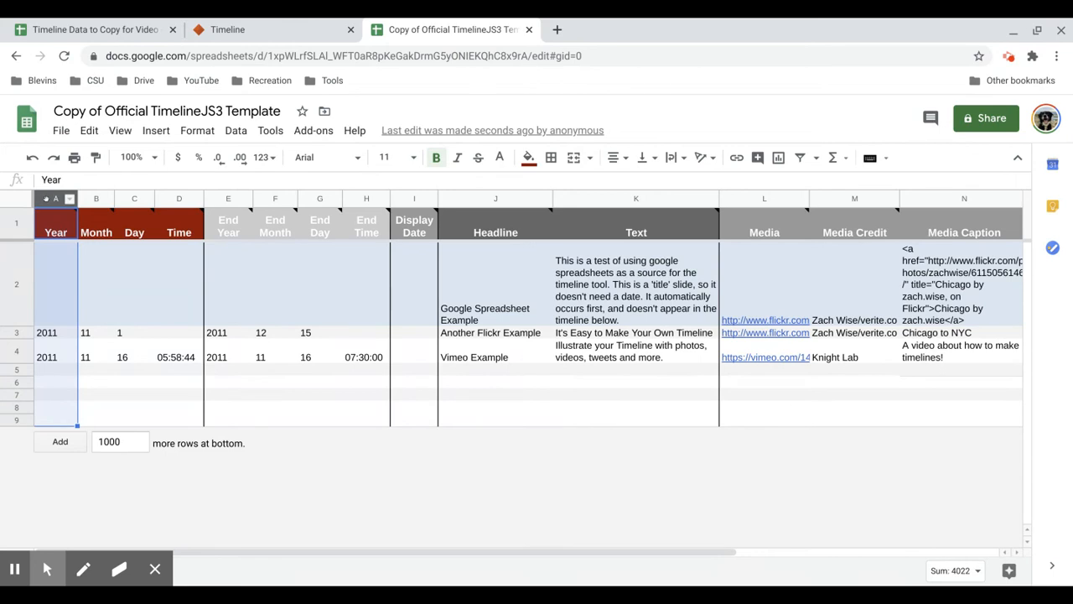
{"action": "key", "text": "Right"}
{"action": "key", "text": "Right"}
{"action": "key", "text": "Right"}
{"action": "key", "text": "Right"}
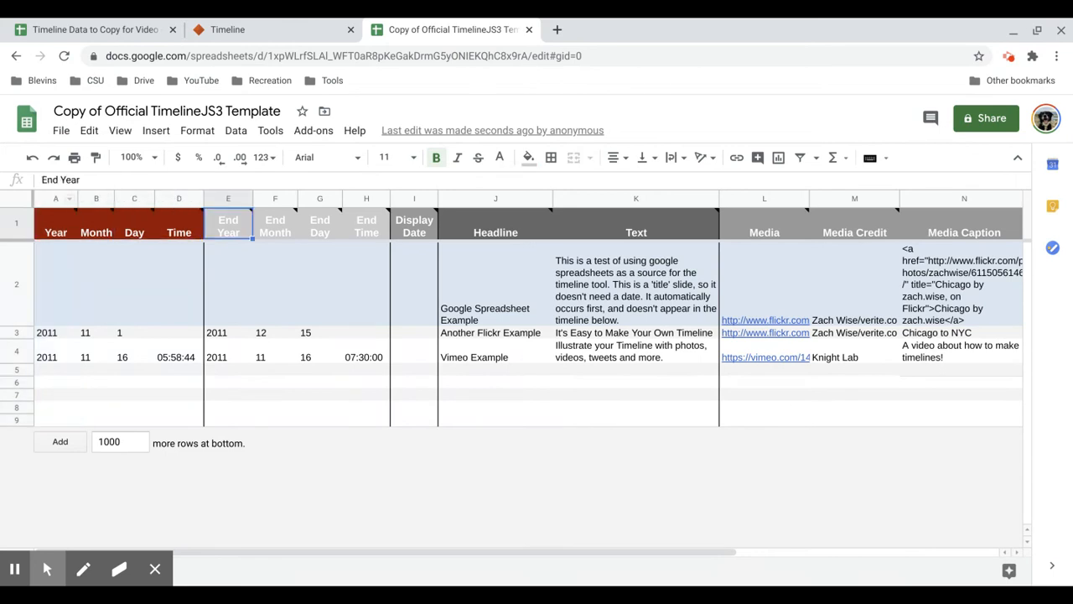
{"action": "key", "text": "Right"}
{"action": "key", "text": "Right"}
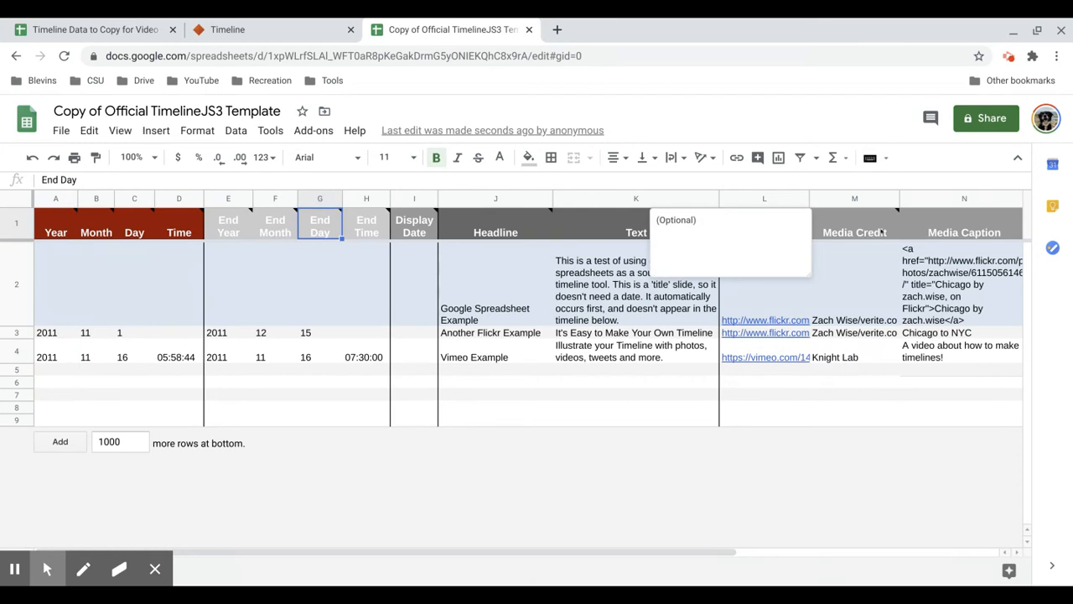
{"action": "left_click", "coordinate": [16, 223]}
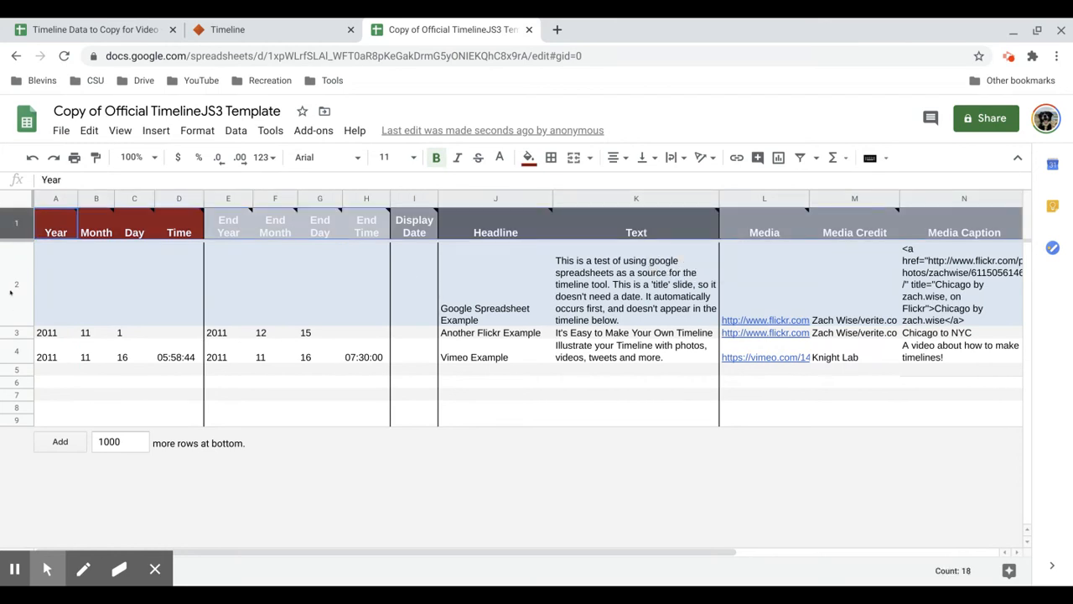
{"action": "left_click", "coordinate": [16, 333]}
{"action": "left_click", "coordinate": [16, 353]}
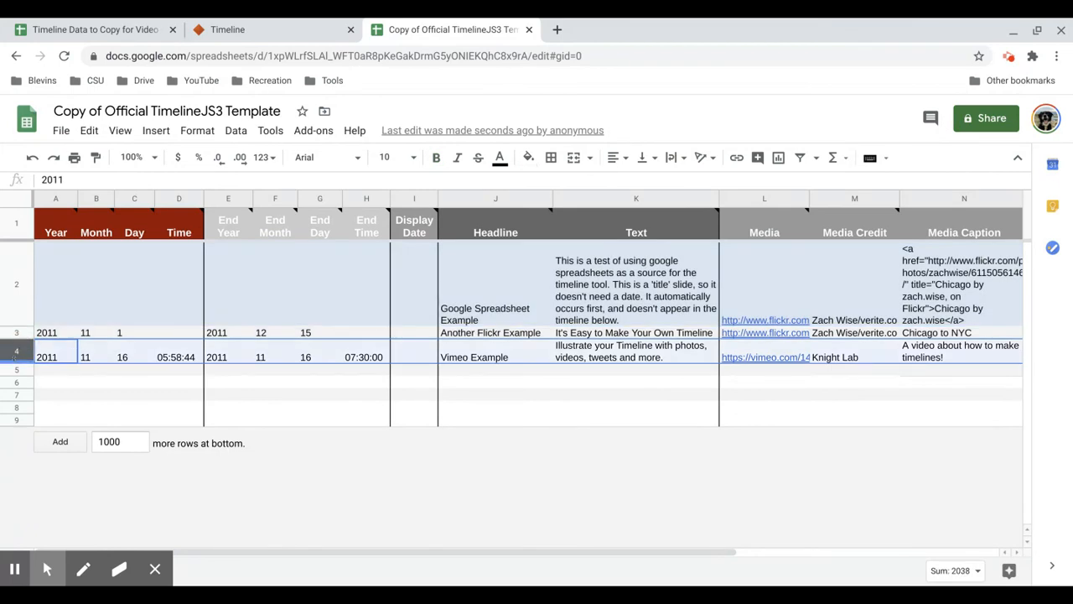
{"action": "left_click", "coordinate": [18, 295]}
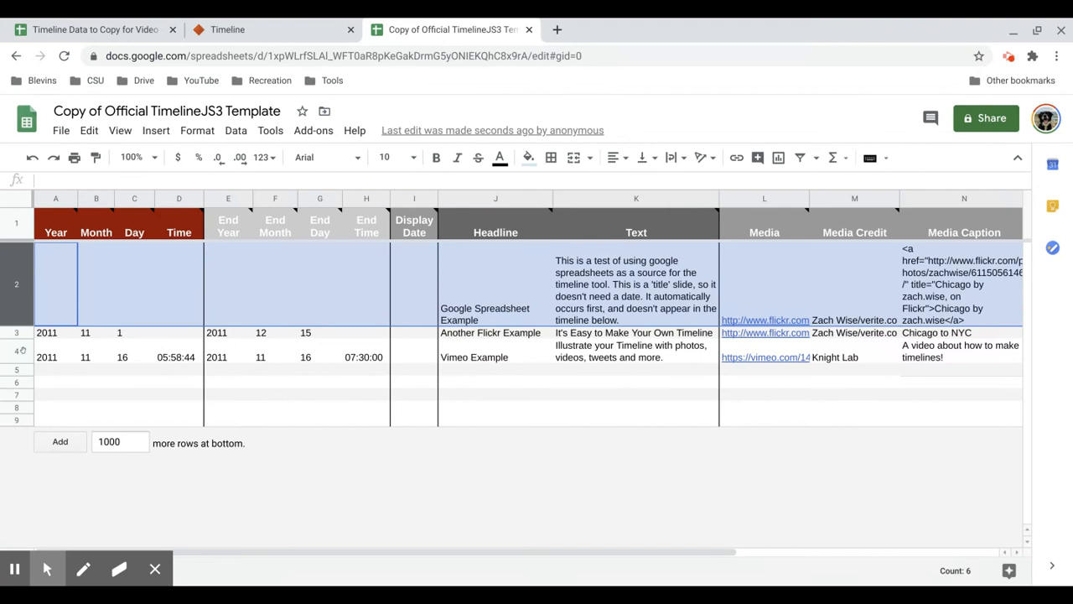
{"action": "left_click", "coordinate": [70, 198]}
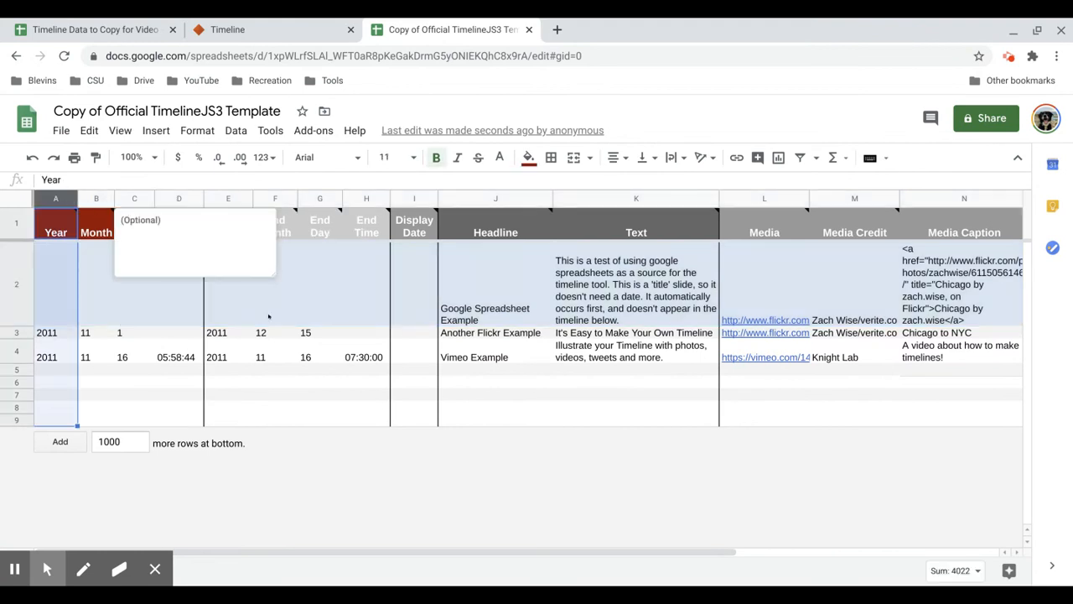
{"action": "left_click", "coordinate": [369, 382]}
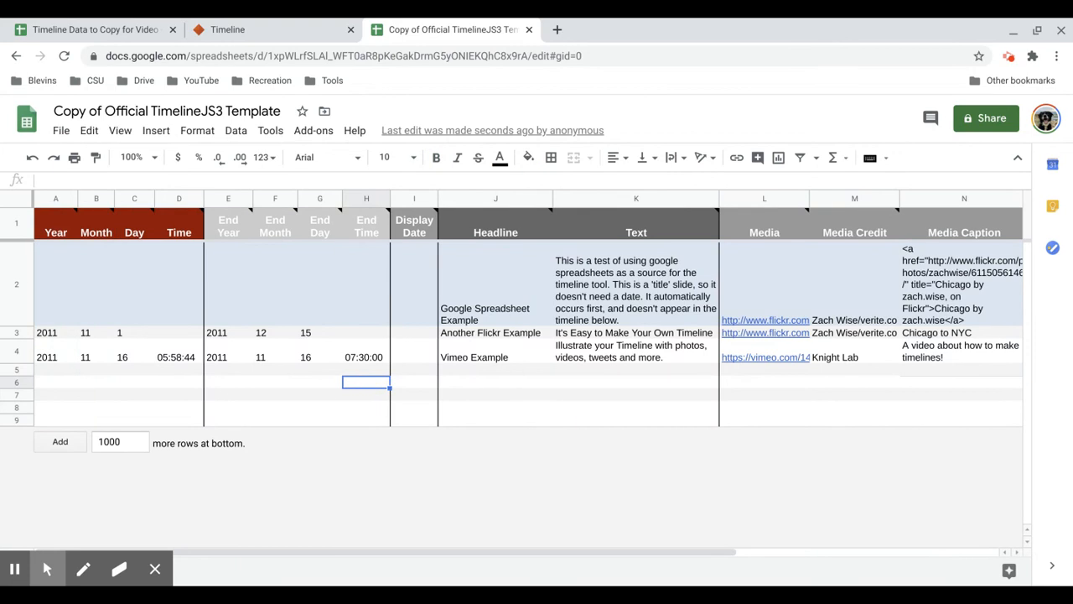
Step: Enter the filler text "LKjlkjkjf" in the Year cell A2 and clear it again
{"action": "left_click", "coordinate": [58, 288]}
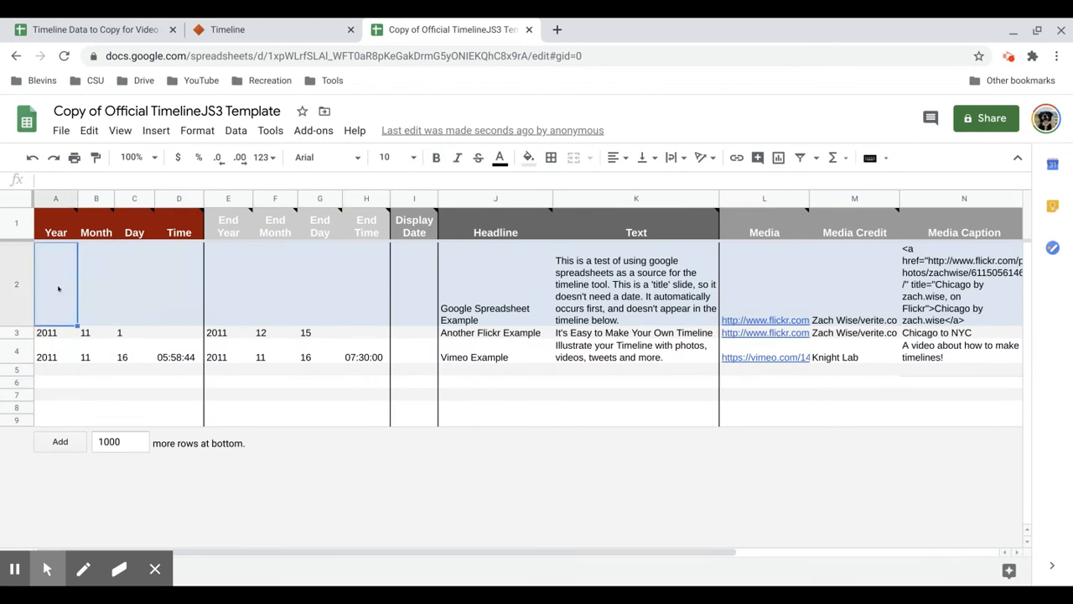
{"action": "type", "text": "LKjlkjkjf"}
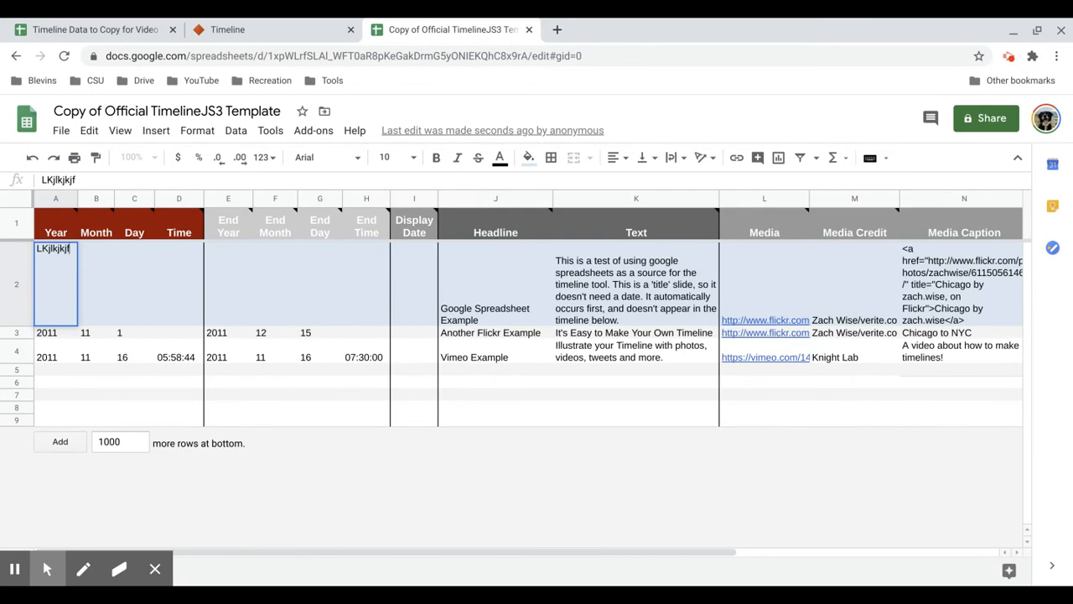
{"action": "left_click", "coordinate": [104, 271]}
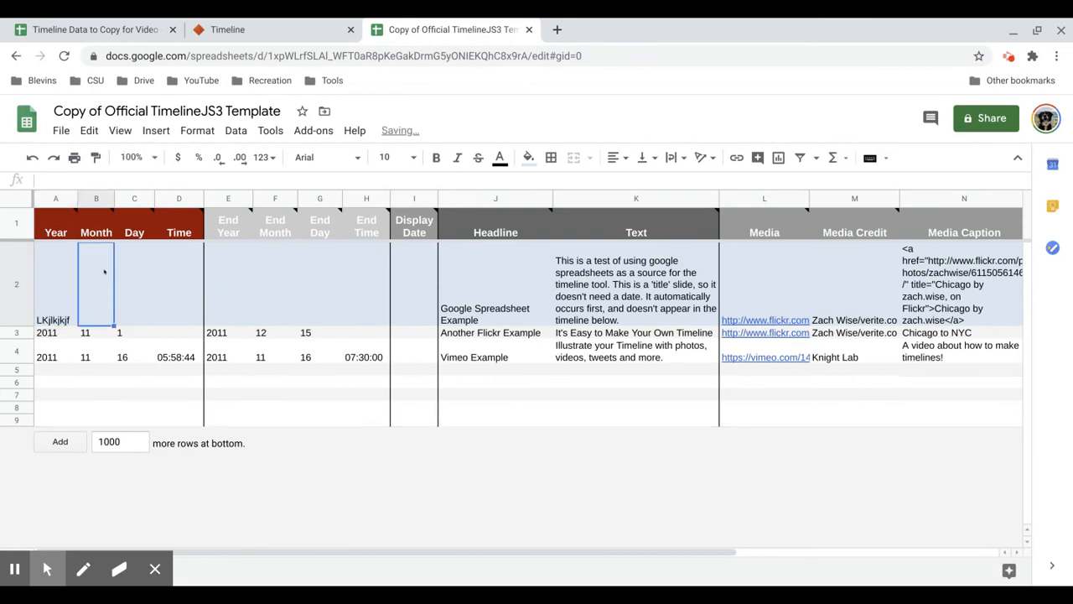
{"action": "left_click", "coordinate": [66, 287]}
{"action": "key", "text": "Delete"}
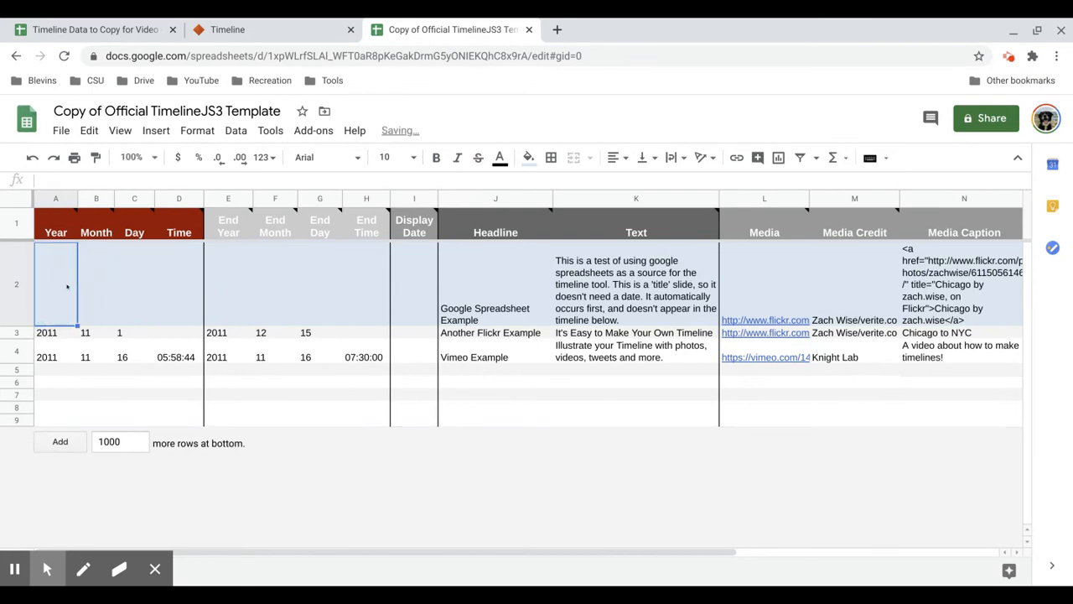
{"action": "left_click", "coordinate": [91, 291]}
Step: Enter "Cell" in the Year cell A2, and overwrite the cell with the same word once more
{"action": "left_click", "coordinate": [44, 287]}
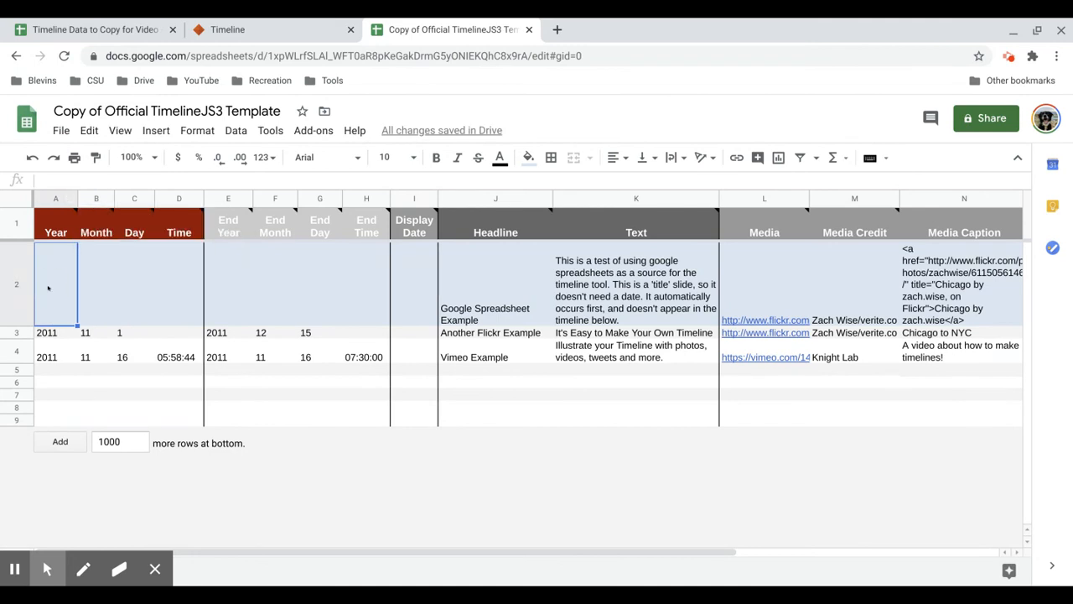
{"action": "type", "text": "Cell"}
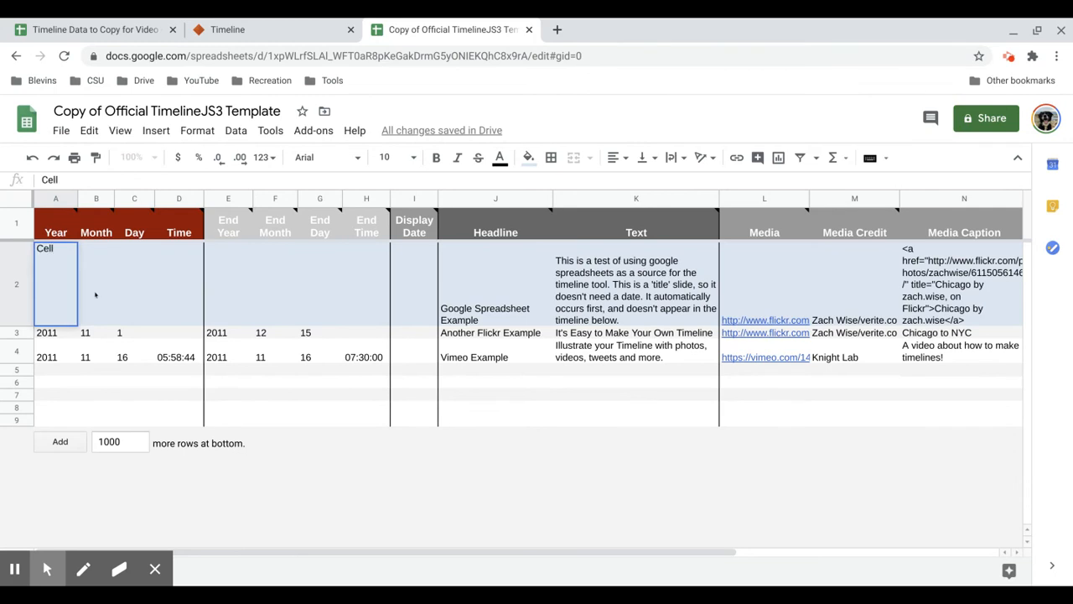
{"action": "key", "text": "Tab"}
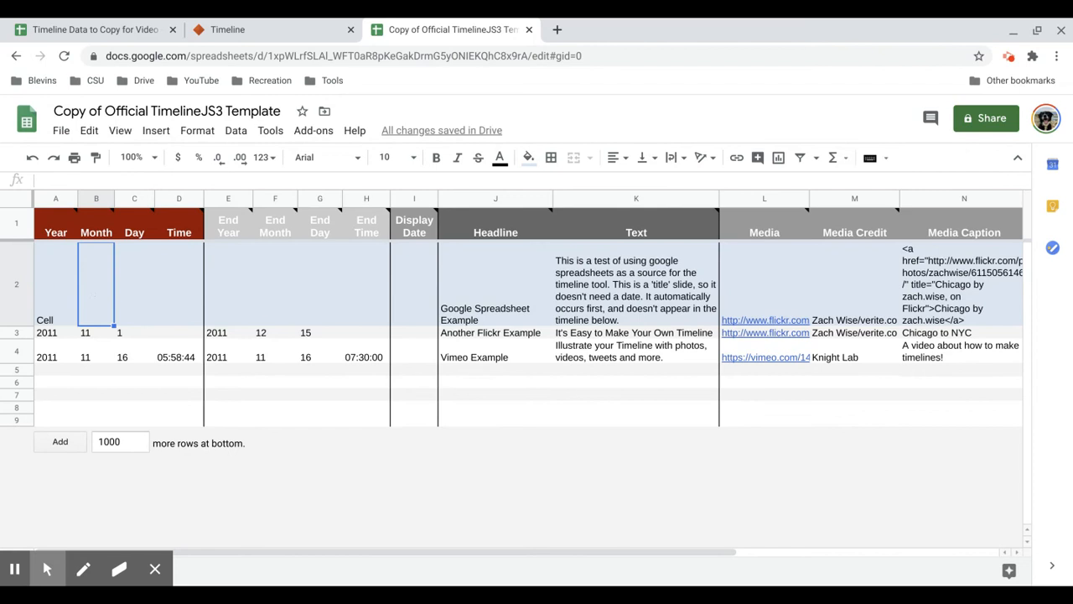
{"action": "left_click", "coordinate": [55, 302]}
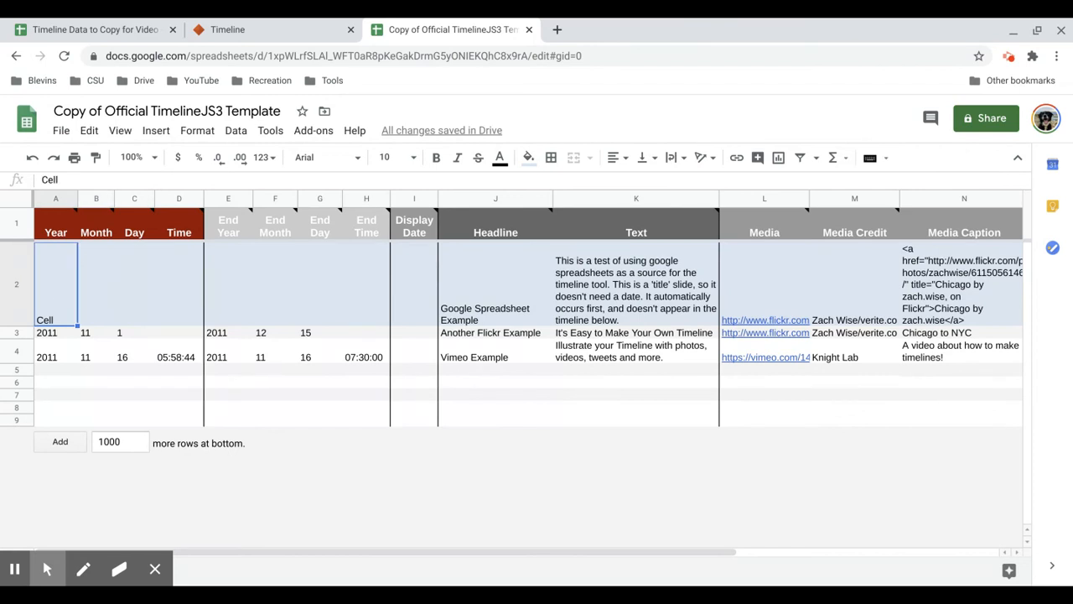
{"action": "type", "text": "k"}
{"action": "key", "text": "BackSpace"}
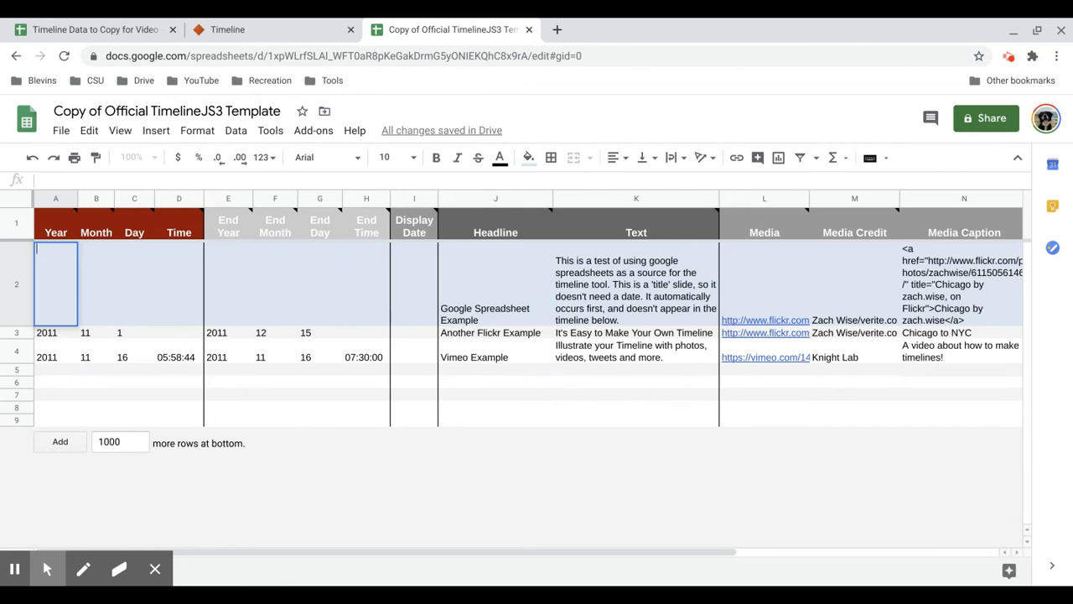
{"action": "type", "text": "Cell"}
{"action": "left_click", "coordinate": [121, 291]}
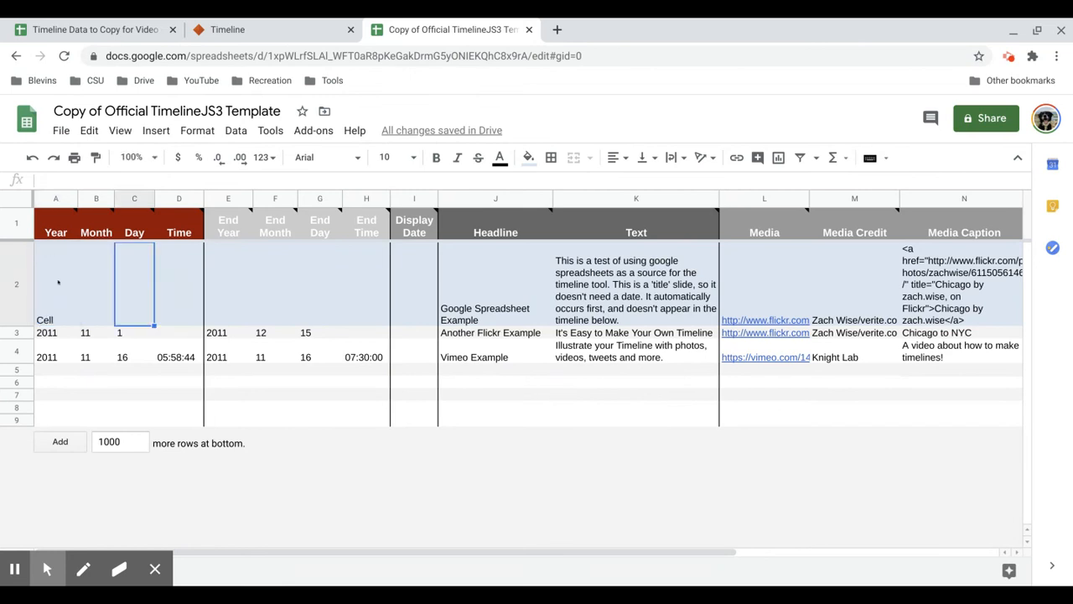
Step: Edit the text inside cell A2, deleting the final "ll" of "Cell" and retyping it
{"action": "double_click", "coordinate": [50, 278]}
{"action": "key", "text": "Left"}
{"action": "key", "text": "Left"}
{"action": "key", "text": "Left"}
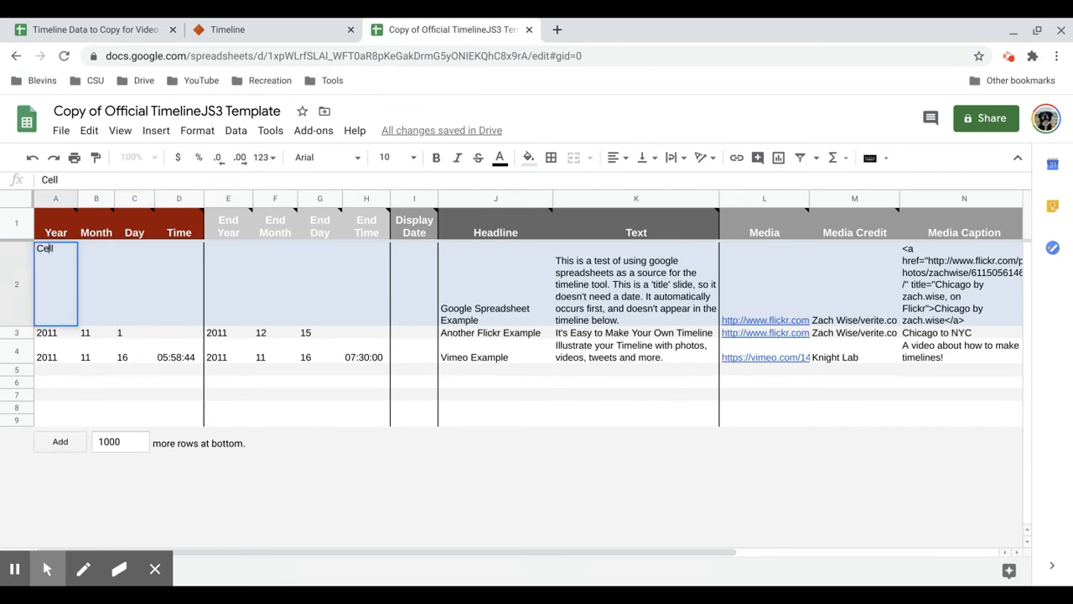
{"action": "key", "text": "Right"}
{"action": "key", "text": "Right"}
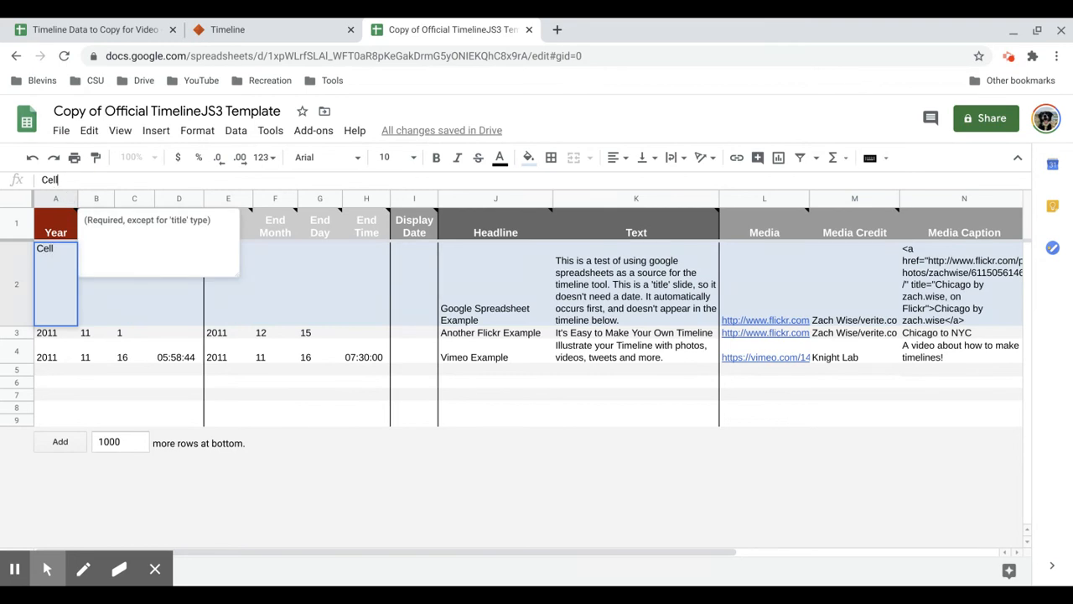
{"action": "key", "text": "BackSpace"}
{"action": "key", "text": "BackSpace"}
{"action": "type", "text": "ll"}
{"action": "left_click", "coordinate": [159, 298]}
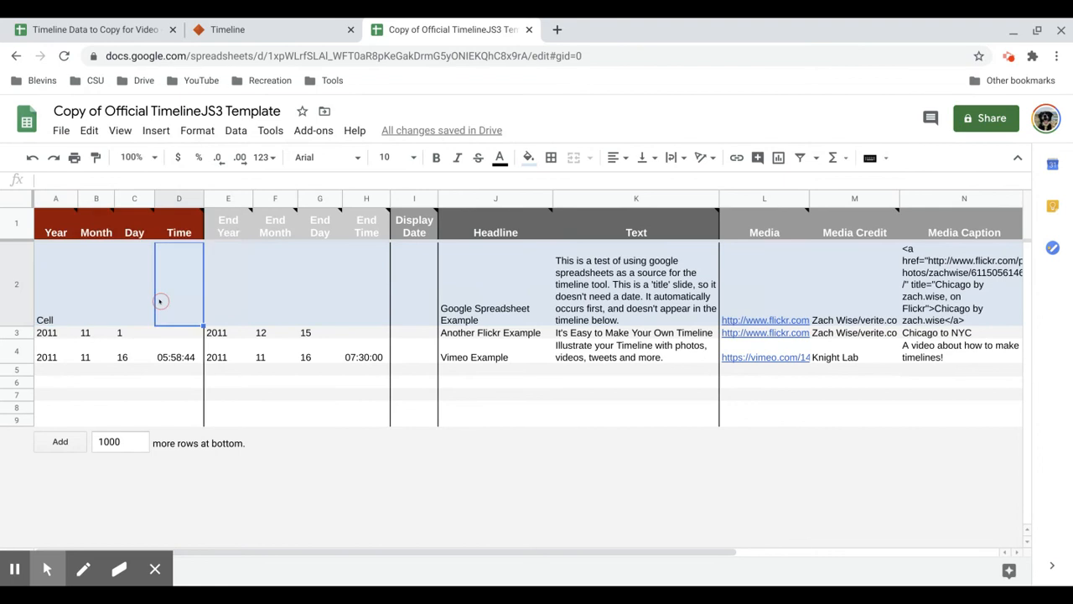
Step: Clear the contents of cell A2 and view the note on the Year header
{"action": "left_click", "coordinate": [60, 300]}
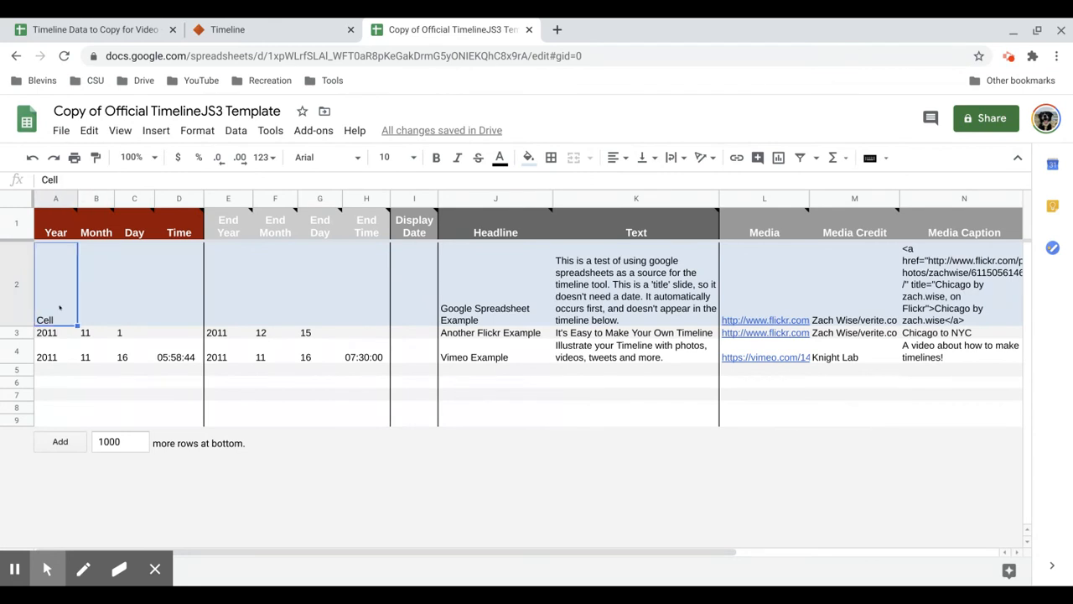
{"action": "key", "text": "Delete"}
{"action": "left_click", "coordinate": [134, 395]}
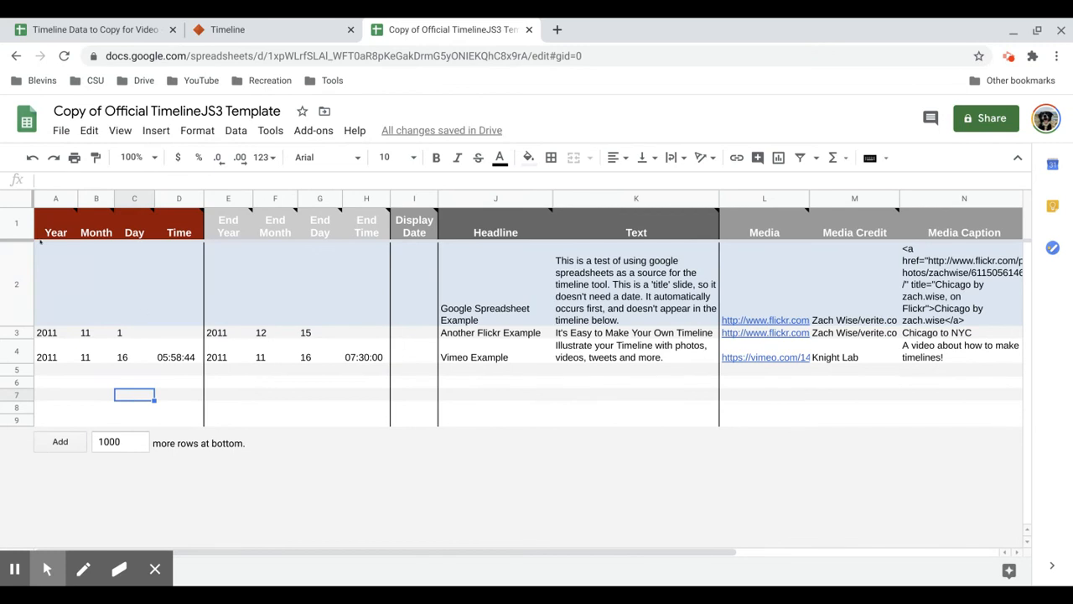
{"action": "mouse_move", "coordinate": [78, 211]}
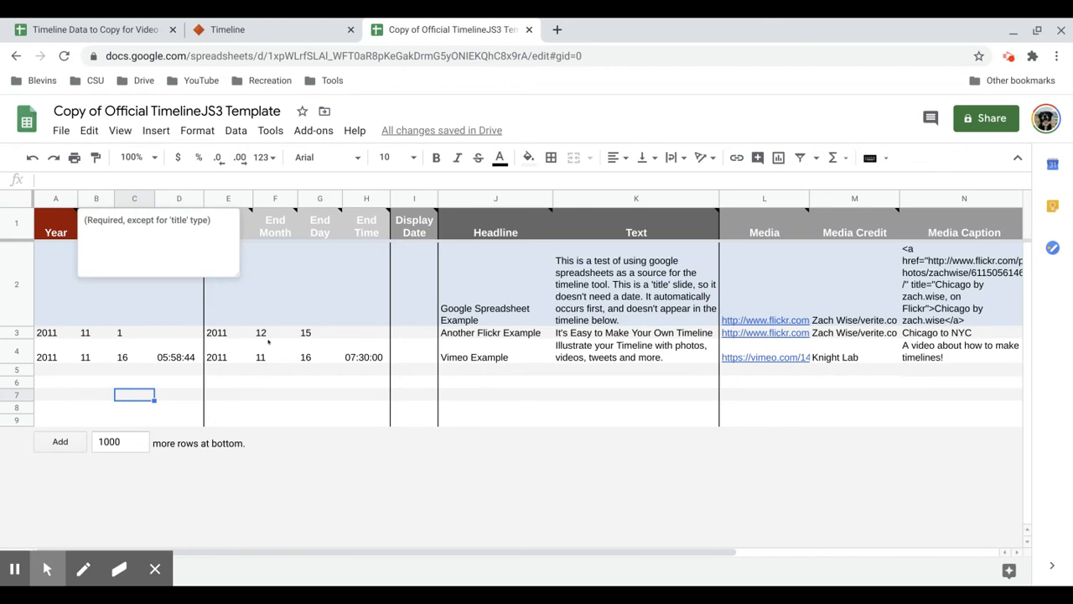
{"action": "left_click", "coordinate": [290, 421]}
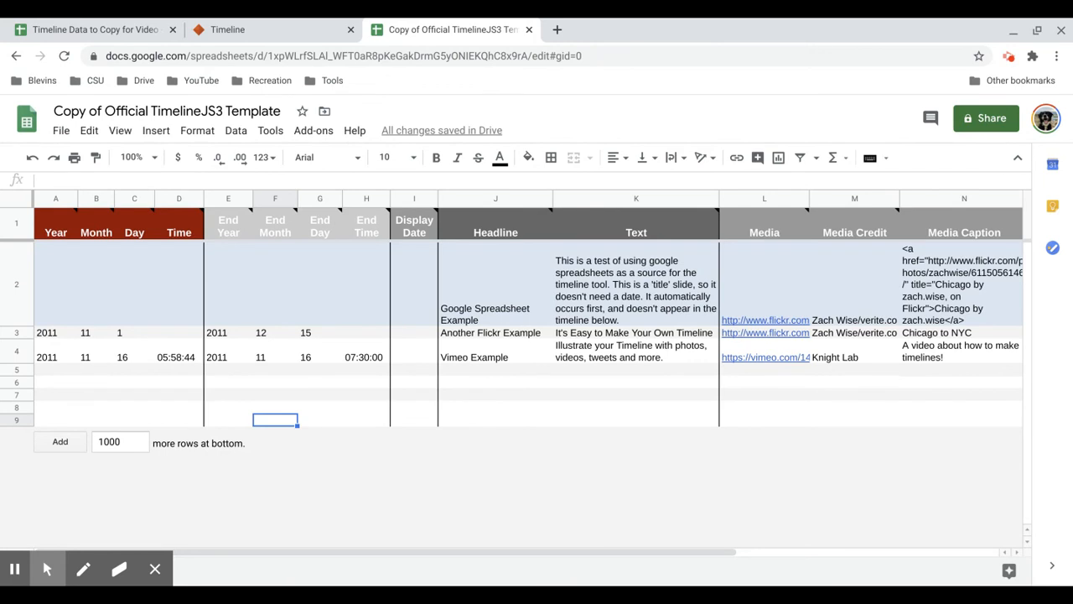
Step: Enter 1000 in the Year cell A2, remove it again, and leave the cell empty
{"action": "left_click", "coordinate": [44, 334]}
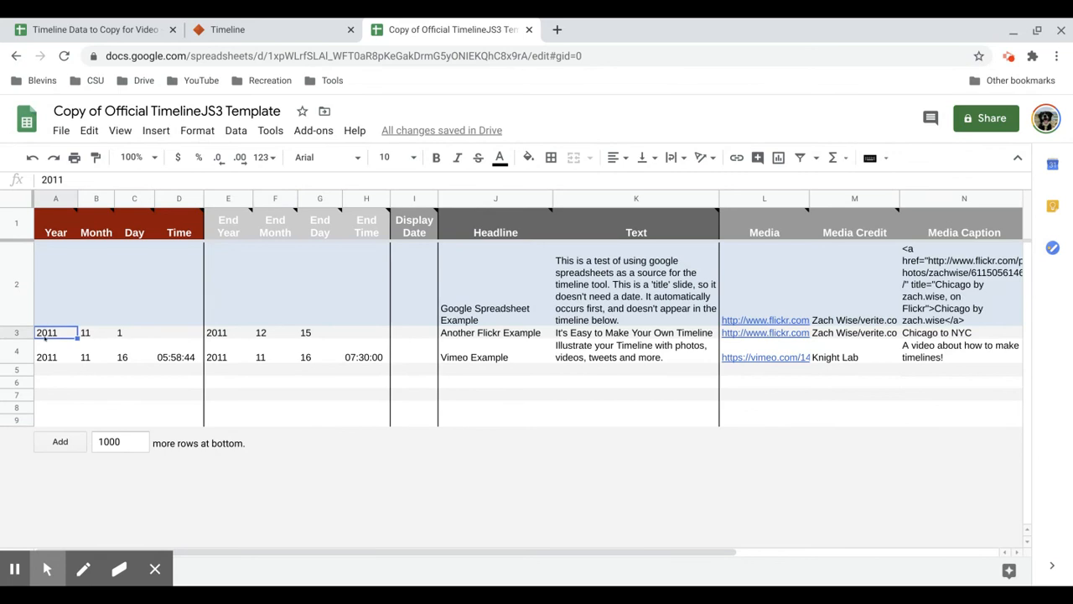
{"action": "left_click", "coordinate": [48, 310]}
{"action": "type", "text": "1000"}
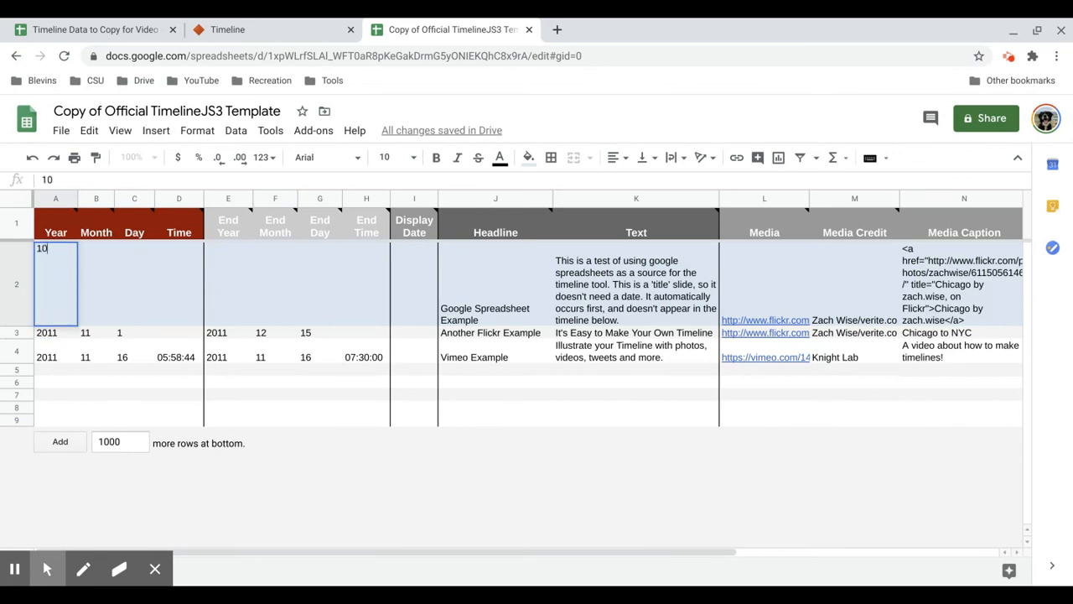
{"action": "key", "text": "BackSpace"}
{"action": "key", "text": "BackSpace"}
{"action": "key", "text": "BackSpace"}
{"action": "key", "text": "BackSpace"}
{"action": "type", "text": "1"}
{"action": "key", "text": "BackSpace"}
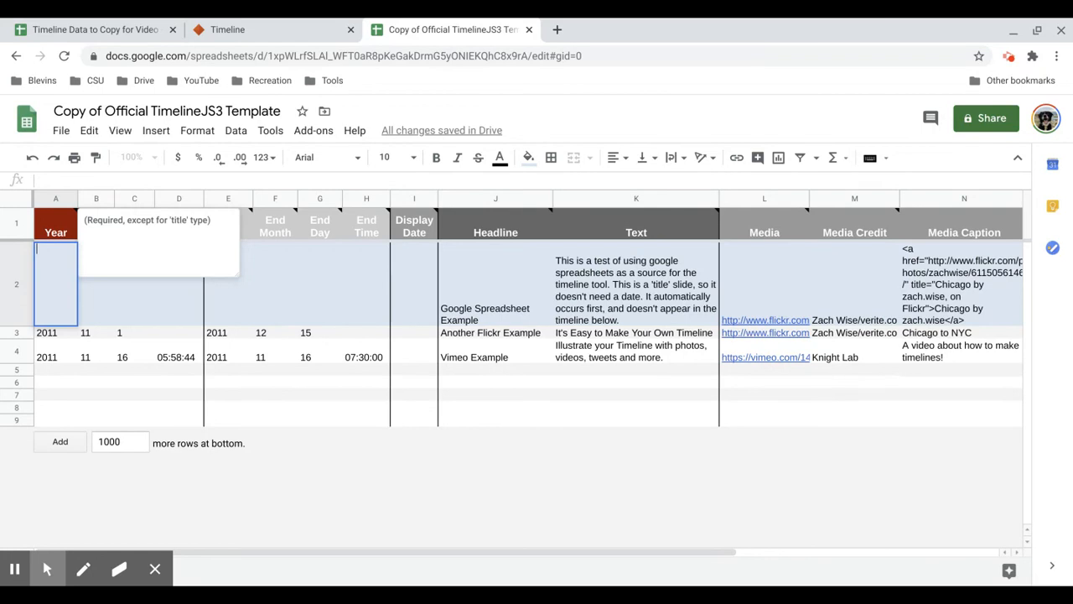
{"action": "key", "text": "Escape"}
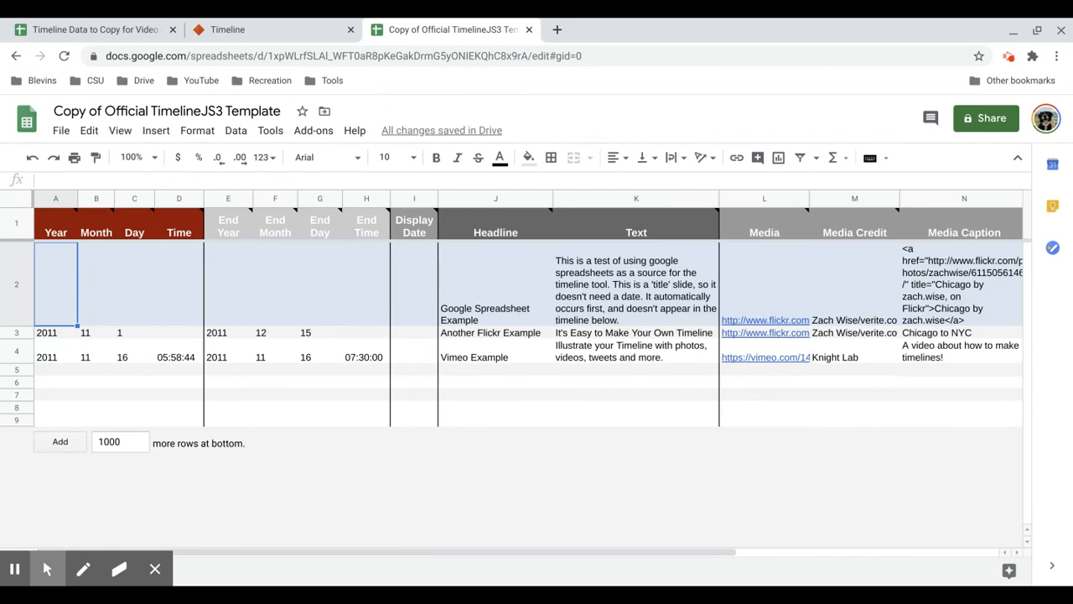
Step: Enter the negative year -1000 in cell A2 and delete it again
{"action": "type", "text": "-1000"}
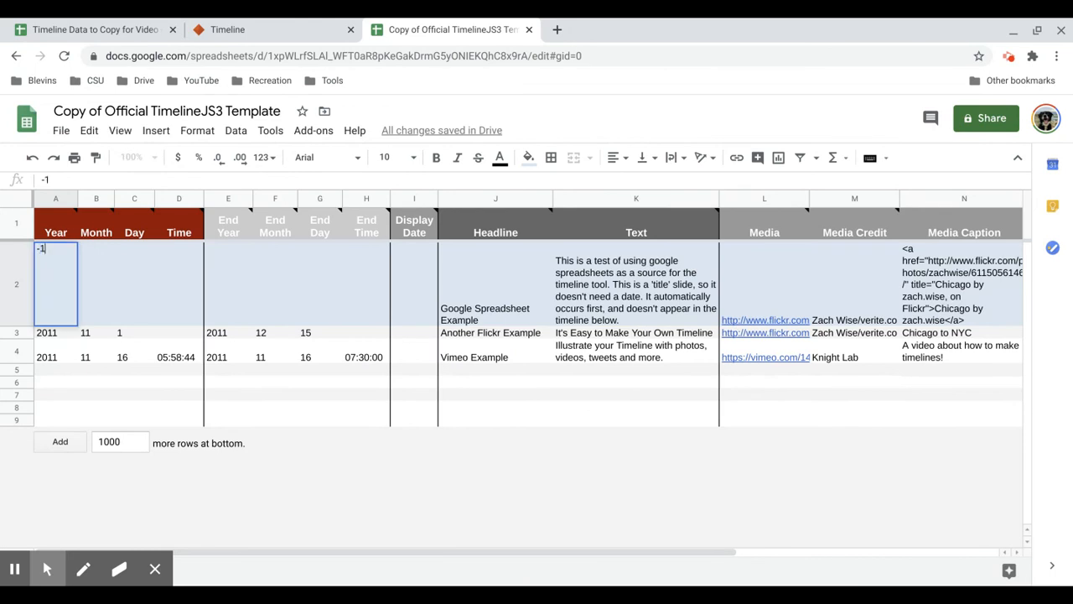
{"action": "left_click", "coordinate": [90, 308]}
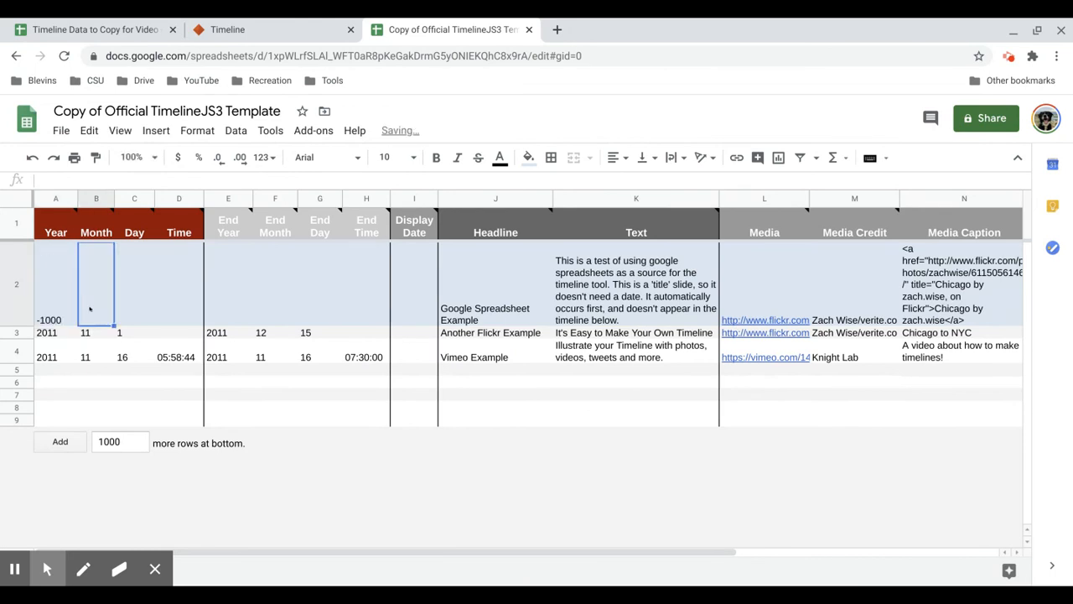
{"action": "left_click", "coordinate": [52, 306]}
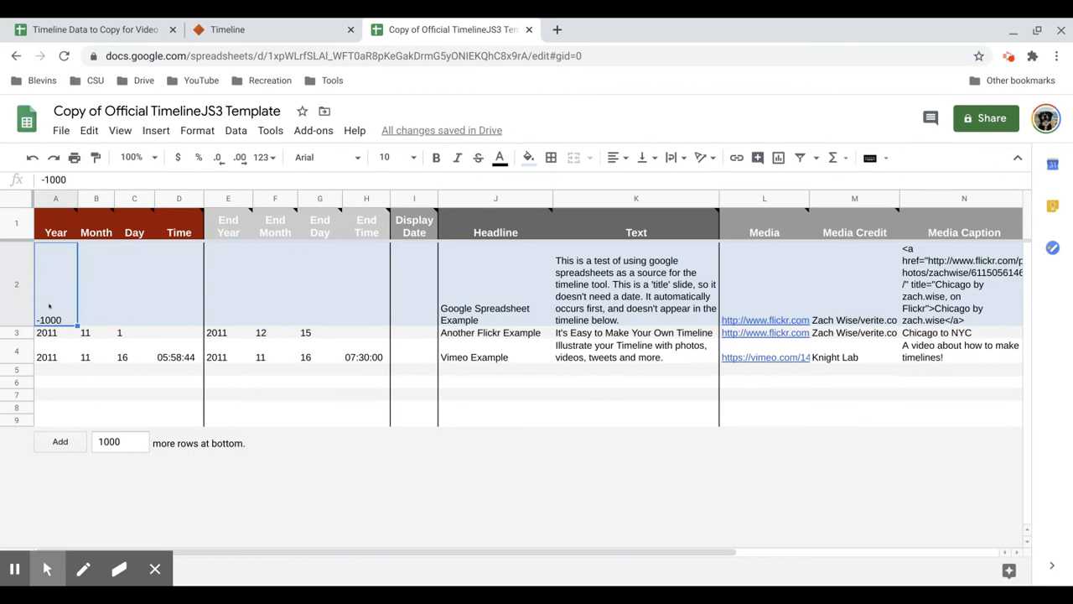
{"action": "key", "text": "Delete"}
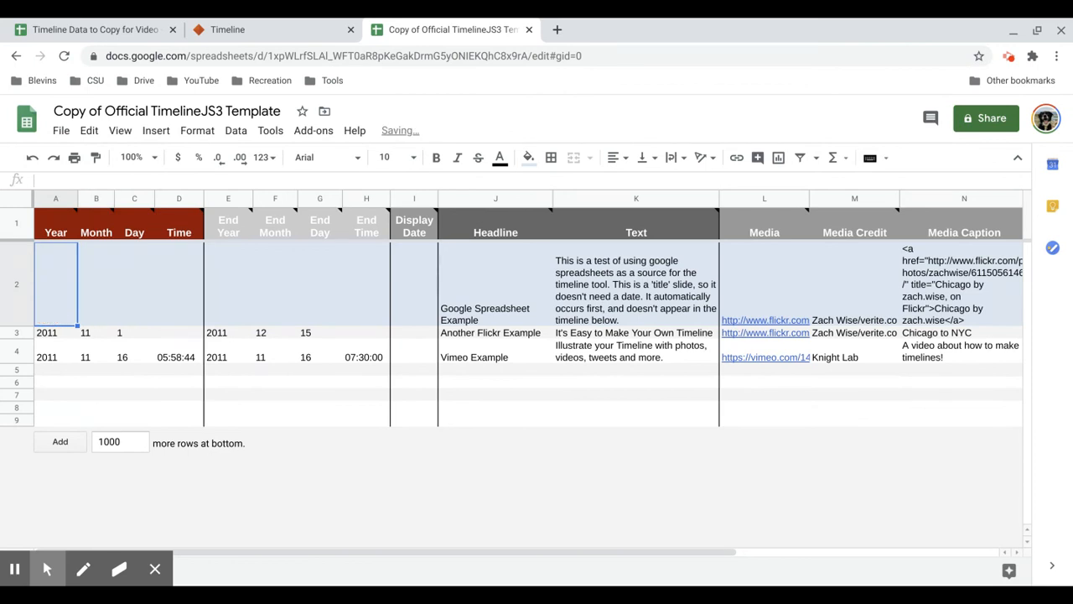
Step: Enter the negative year -1000000 in cell A2 and delete it again
{"action": "type", "text": "-100"}
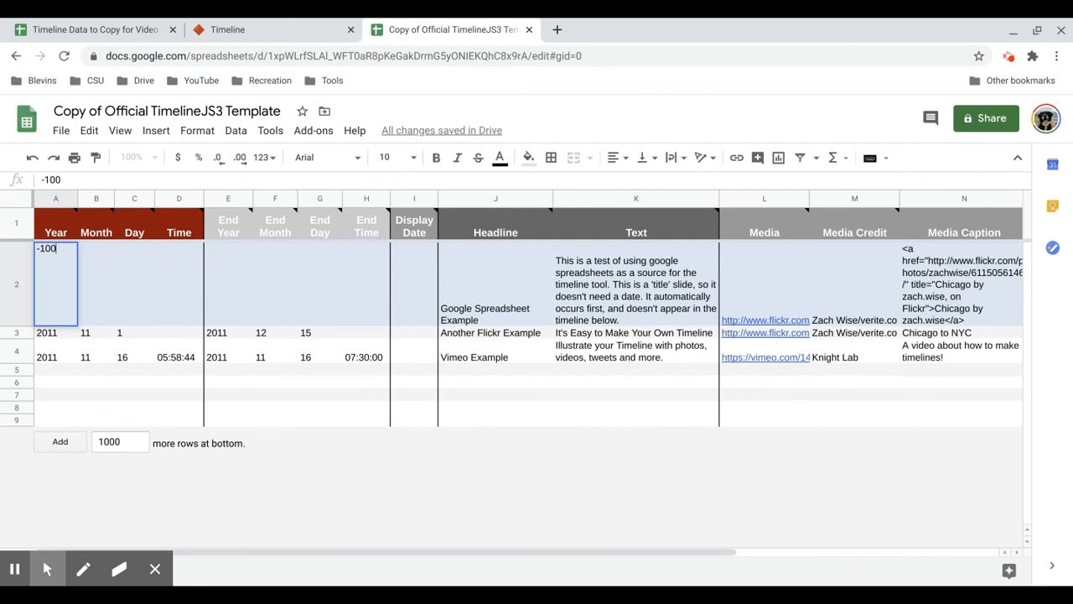
{"action": "type", "text": "0000"}
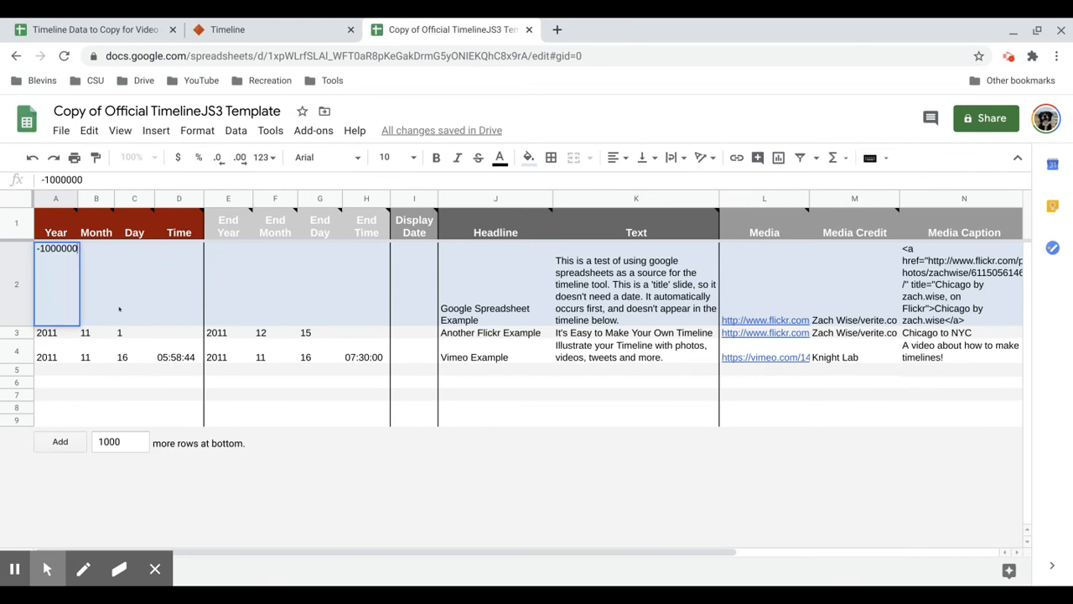
{"action": "left_click", "coordinate": [119, 310]}
{"action": "left_click", "coordinate": [56, 311]}
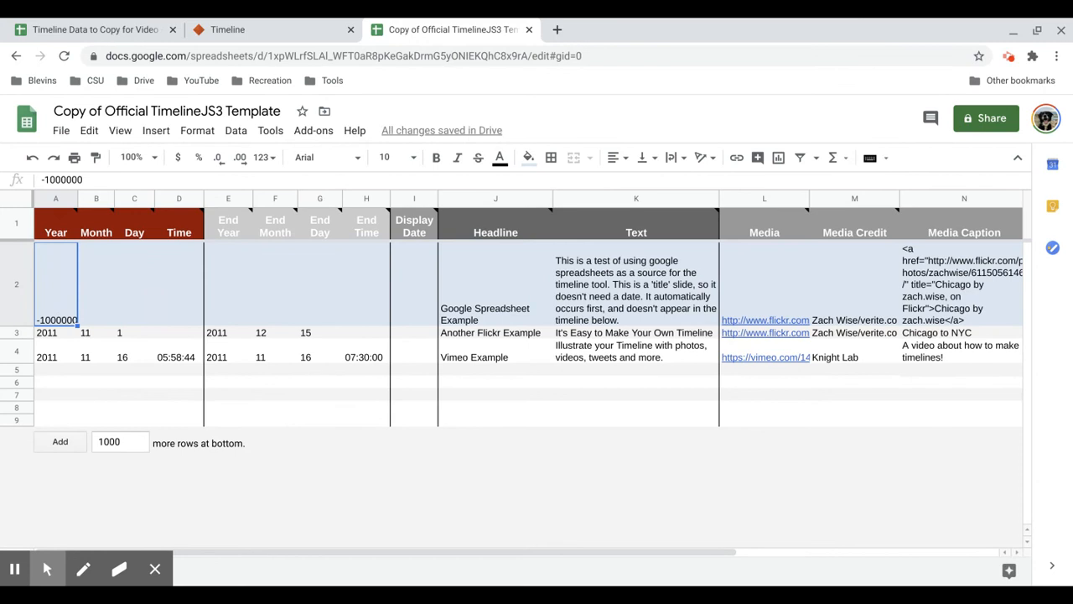
{"action": "key", "text": "Delete"}
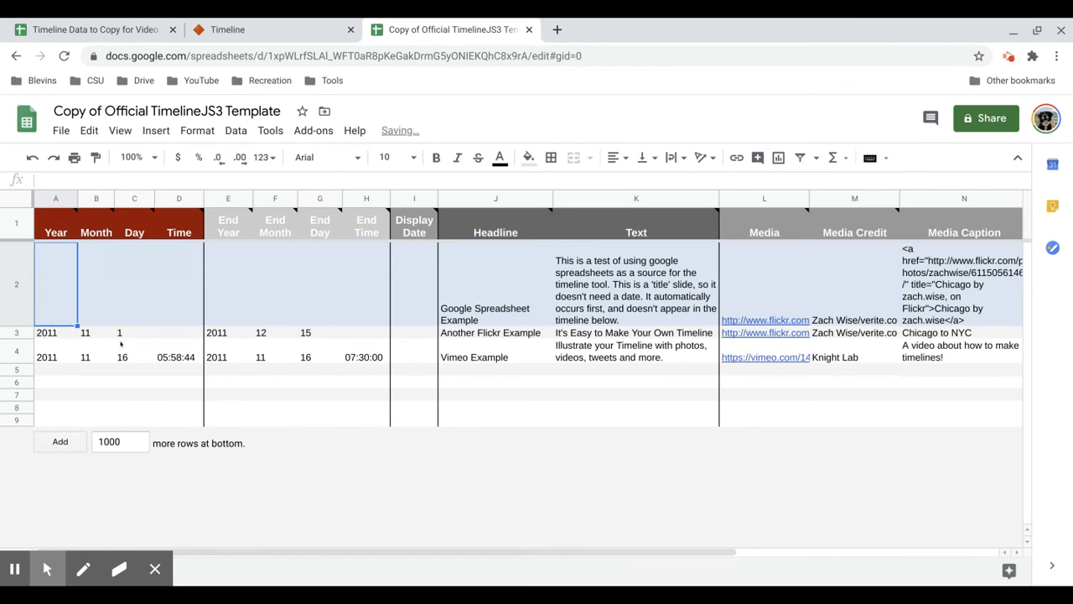
Step: Clear the sample data from rows 2 through 4 across all columns from Year to Background
{"action": "left_click", "coordinate": [122, 357]}
{"action": "left_click", "coordinate": [19, 292]}
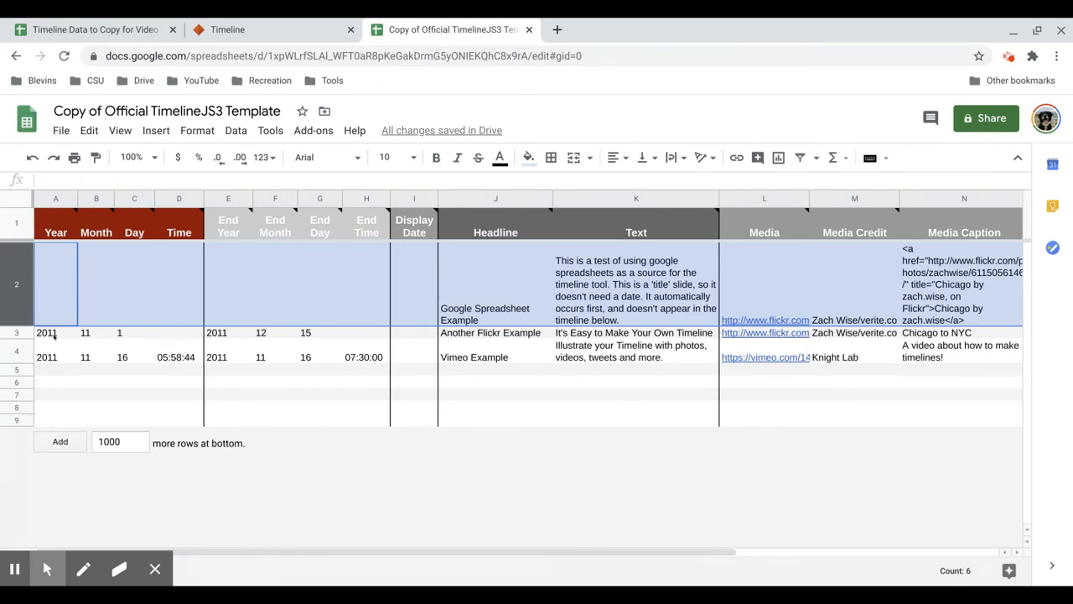
{"action": "left_click", "coordinate": [55, 334]}
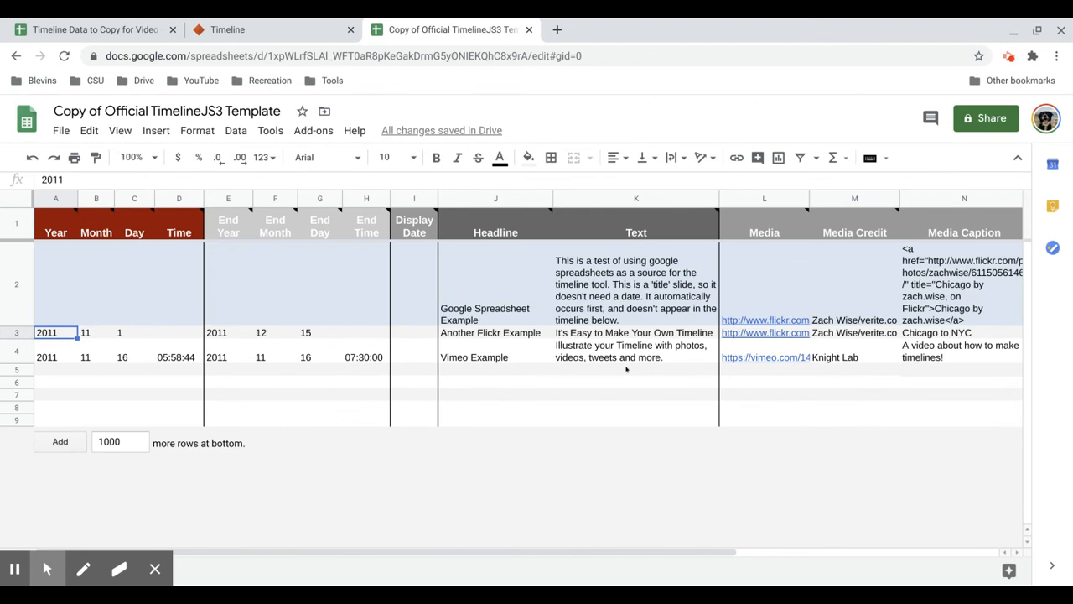
{"action": "scroll", "coordinate": [626, 369], "scroll_direction": "right", "scroll_amount": 5}
{"action": "scroll", "coordinate": [626, 369], "scroll_direction": "left", "scroll_amount": 5}
{"action": "left_click", "coordinate": [59, 271]}
{"action": "left_click_drag", "start_coordinate": [475, 336], "coordinate": [977, 352]}
{"action": "key", "text": "Delete"}
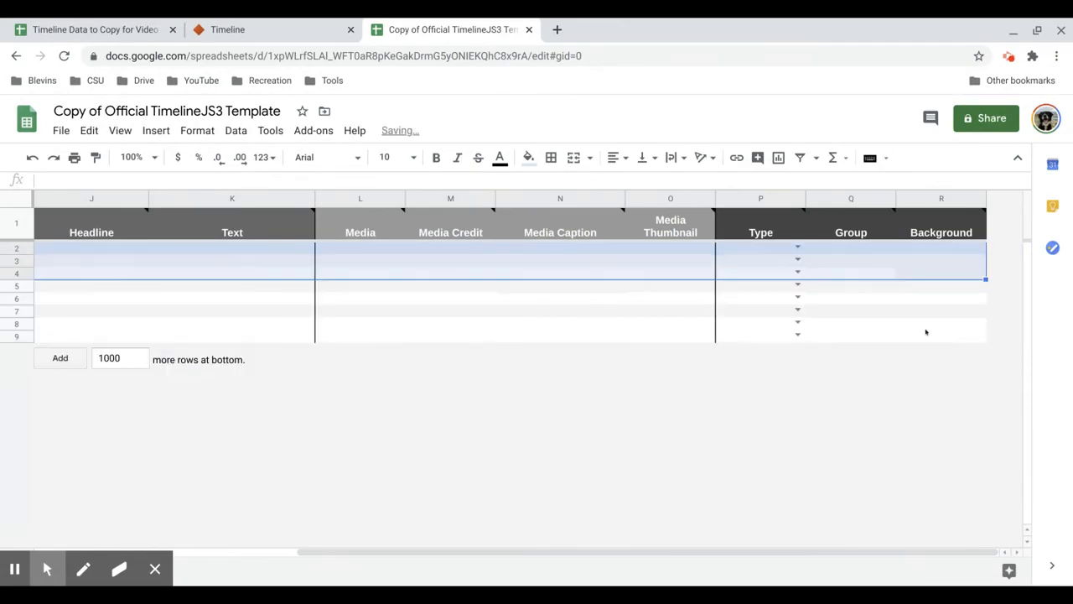
Step: Set the Type of row 2 to "title"
{"action": "left_click", "coordinate": [856, 325]}
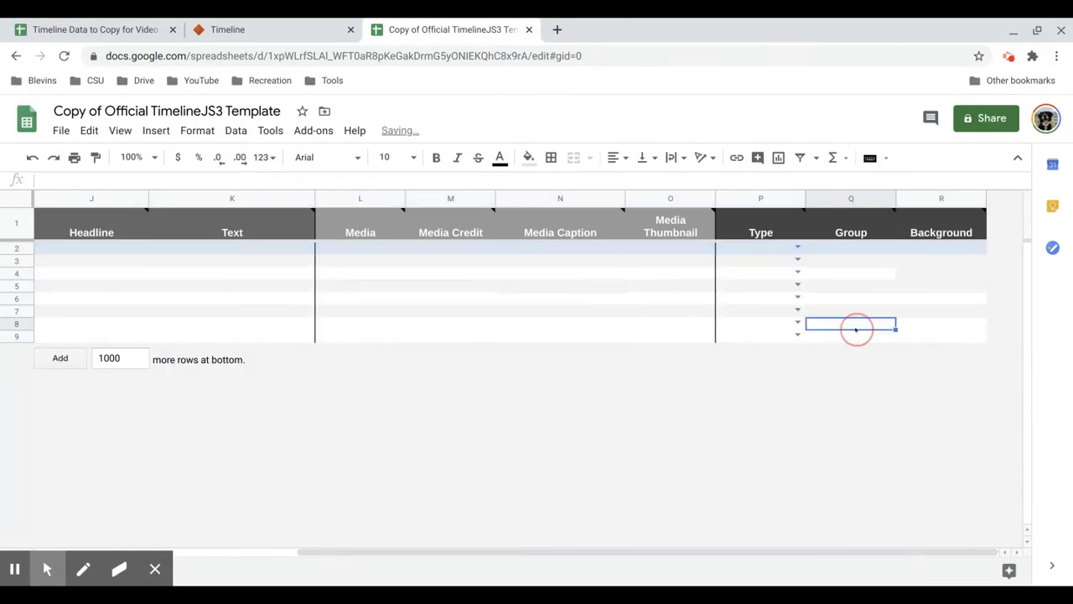
{"action": "left_click", "coordinate": [799, 249]}
{"action": "left_click", "coordinate": [731, 265]}
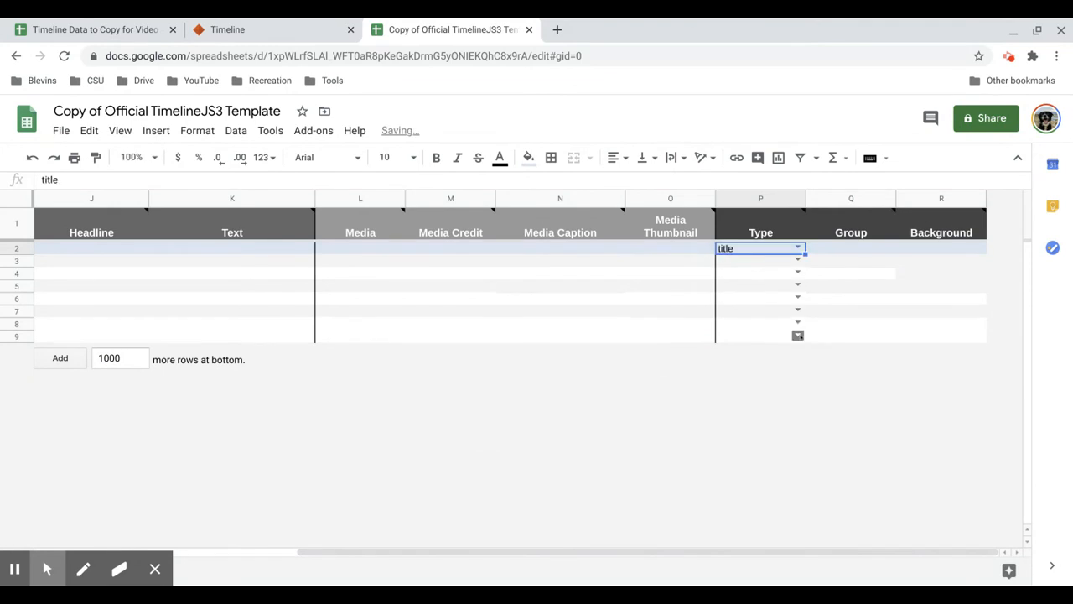
{"action": "left_click", "coordinate": [784, 337]}
Step: Enter "American Revolution" in the Headline cell of the title row
{"action": "scroll", "coordinate": [767, 399], "scroll_direction": "left", "scroll_amount": 5}
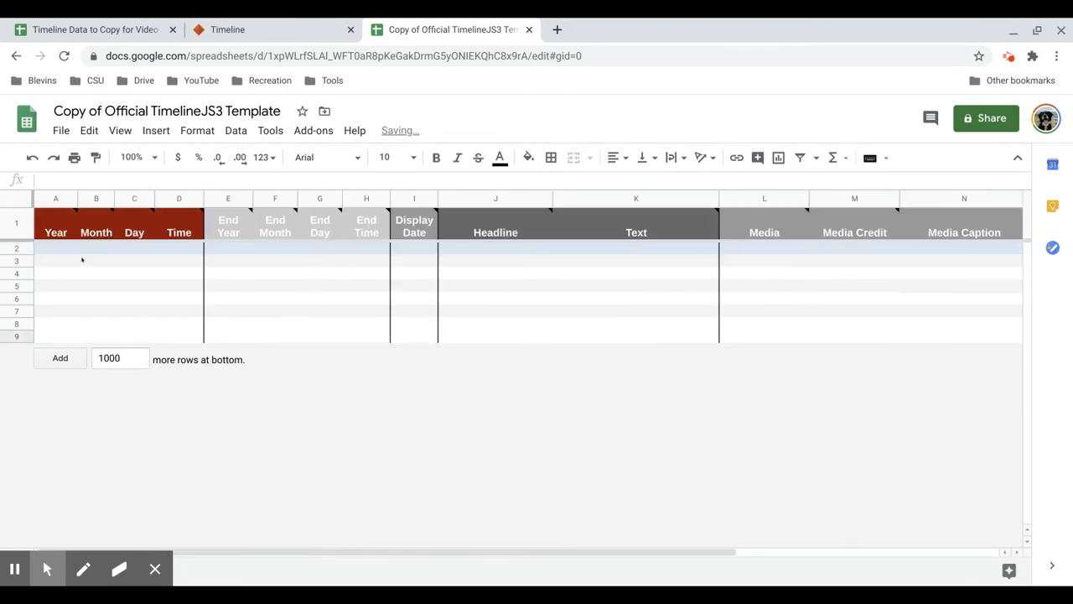
{"action": "left_click", "coordinate": [480, 249]}
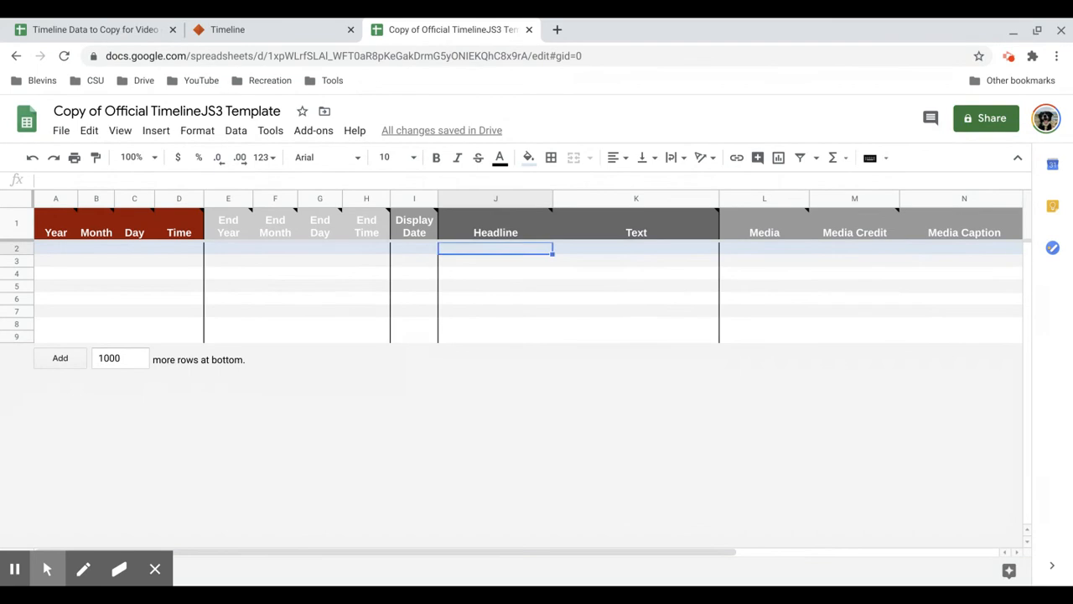
{"action": "type", "text": "American Revol"}
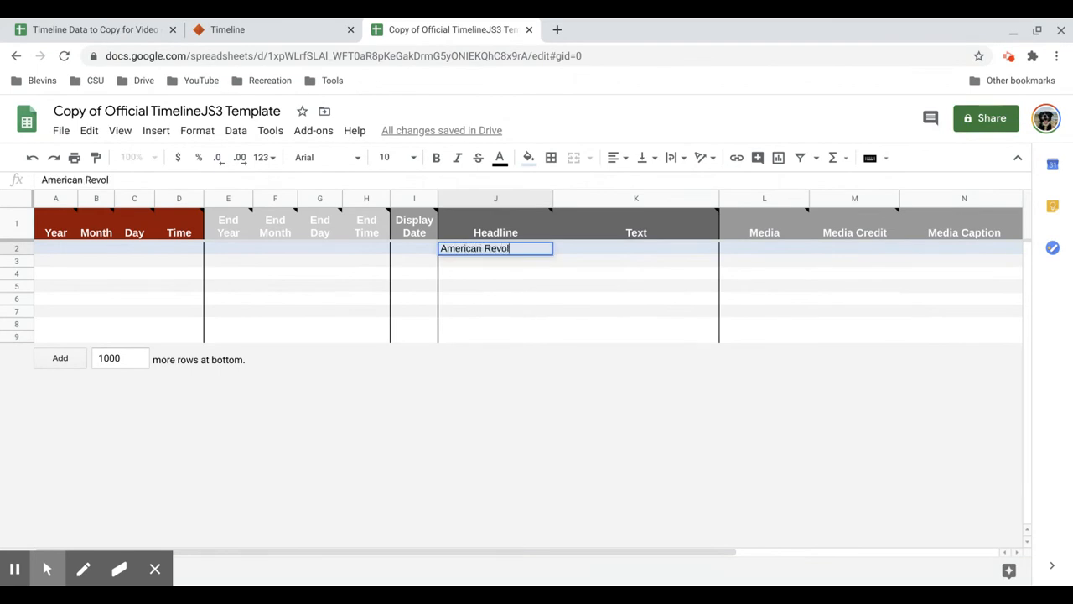
{"action": "type", "text": "ution"}
Step: Enter "By" followed by the author's full name in the Text cell of the title row
{"action": "left_click", "coordinate": [601, 252]}
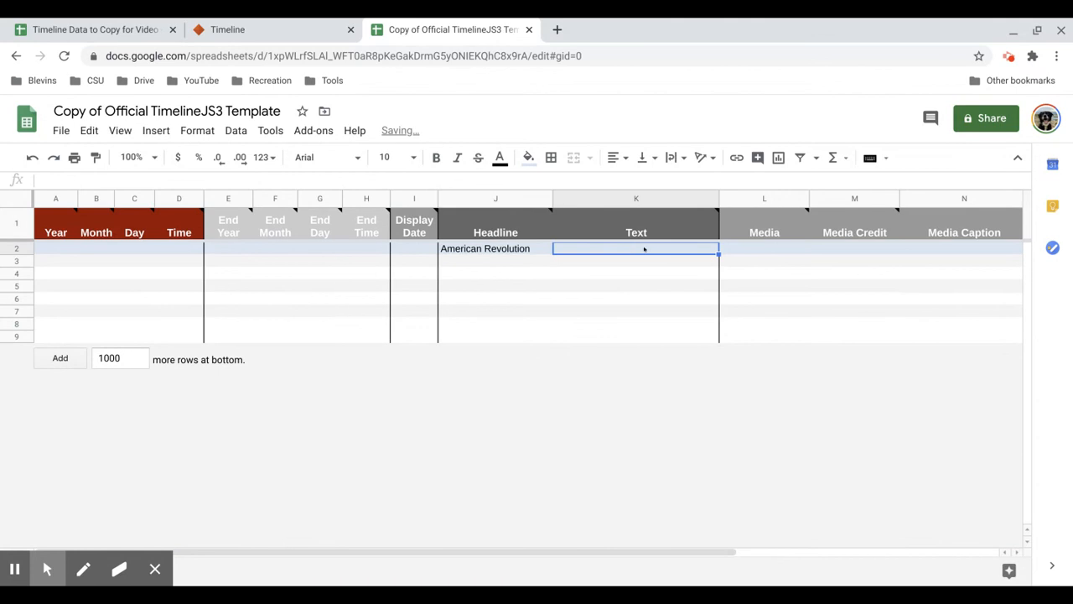
{"action": "type", "text": "="}
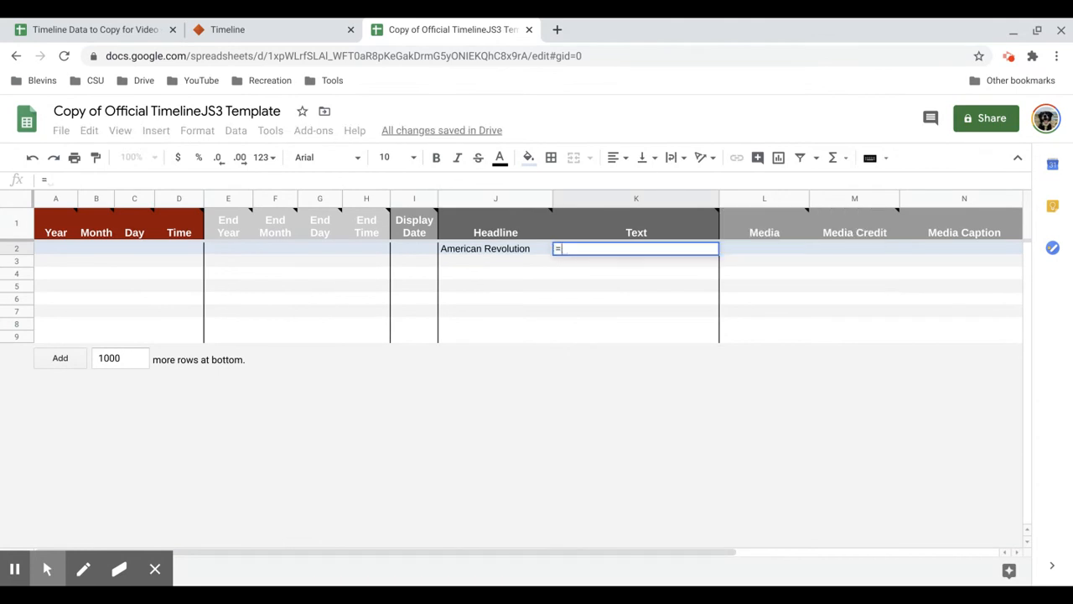
{"action": "key", "text": "BackSpace"}
{"action": "type", "text": "By "}
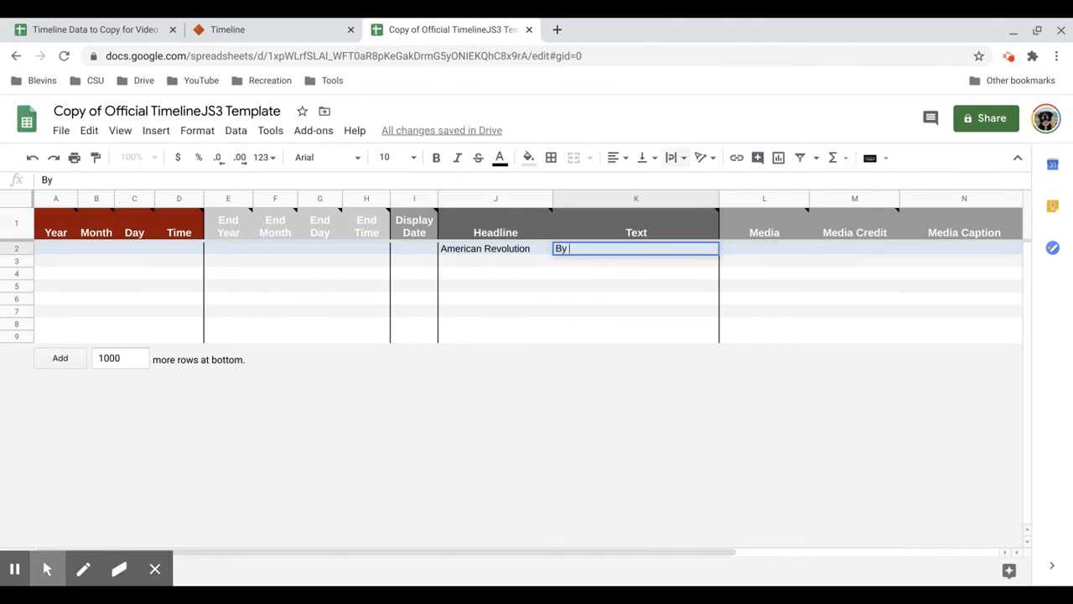
{"action": "type", "text": "Matt Tanner"}
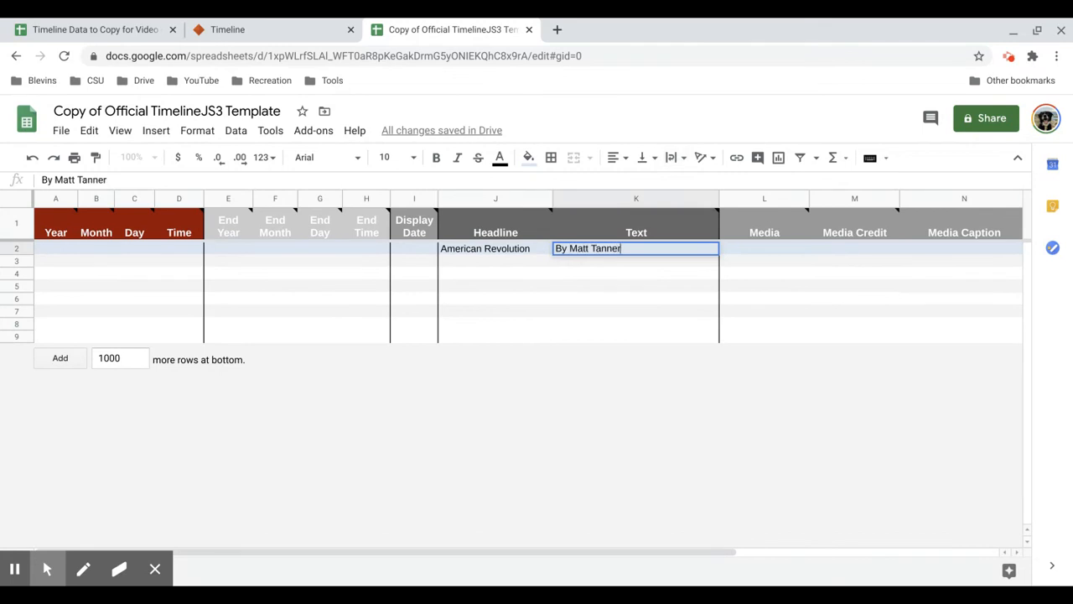
{"action": "left_click", "coordinate": [661, 311]}
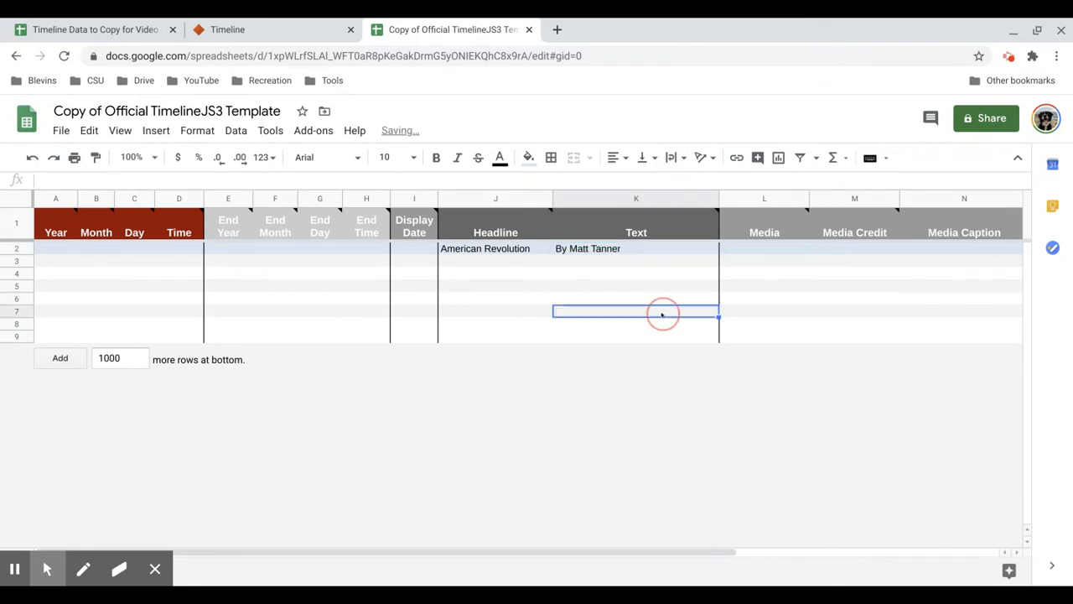
Step: Search Google Images for "american revolution" in a new browser tab and copy the image address of the first History.com painting
{"action": "left_click", "coordinate": [777, 248]}
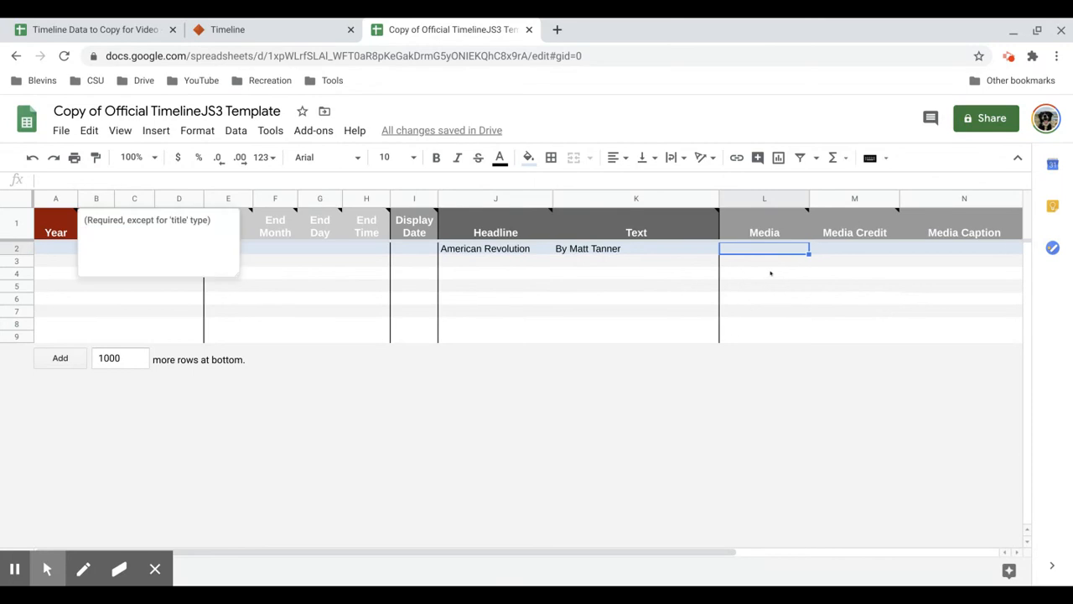
{"action": "left_click", "coordinate": [557, 29]}
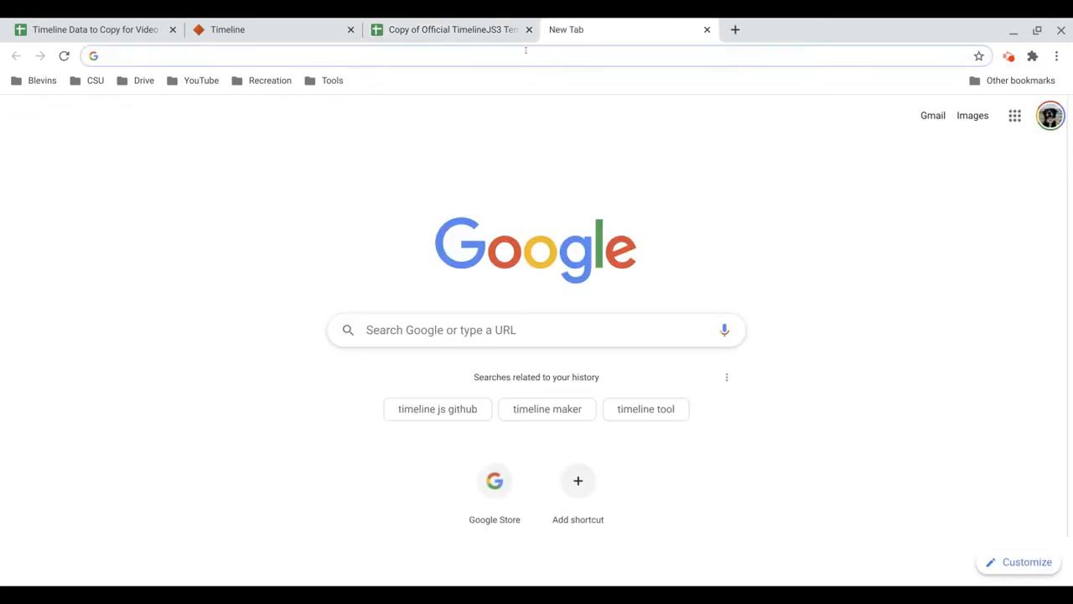
{"action": "type", "text": "american revolution"}
{"action": "key", "text": "Return"}
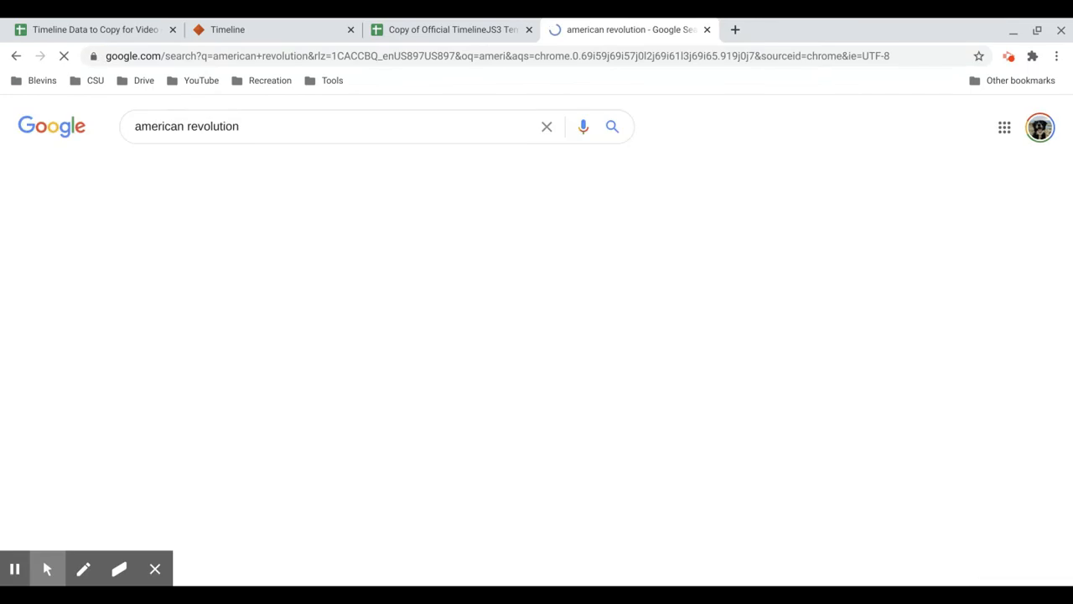
{"action": "left_click", "coordinate": [209, 167]}
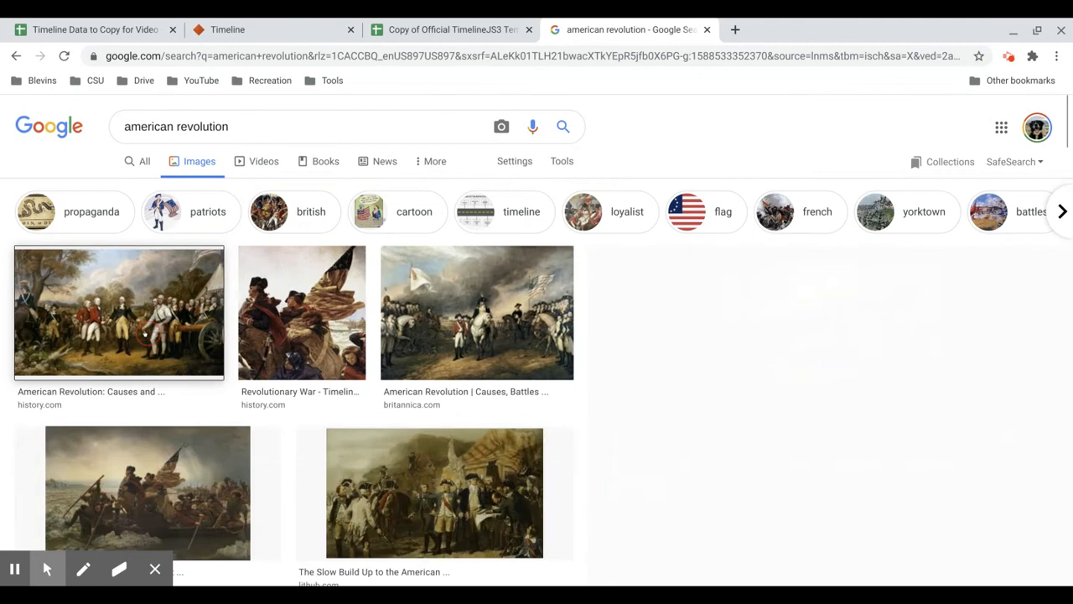
{"action": "left_click", "coordinate": [145, 334]}
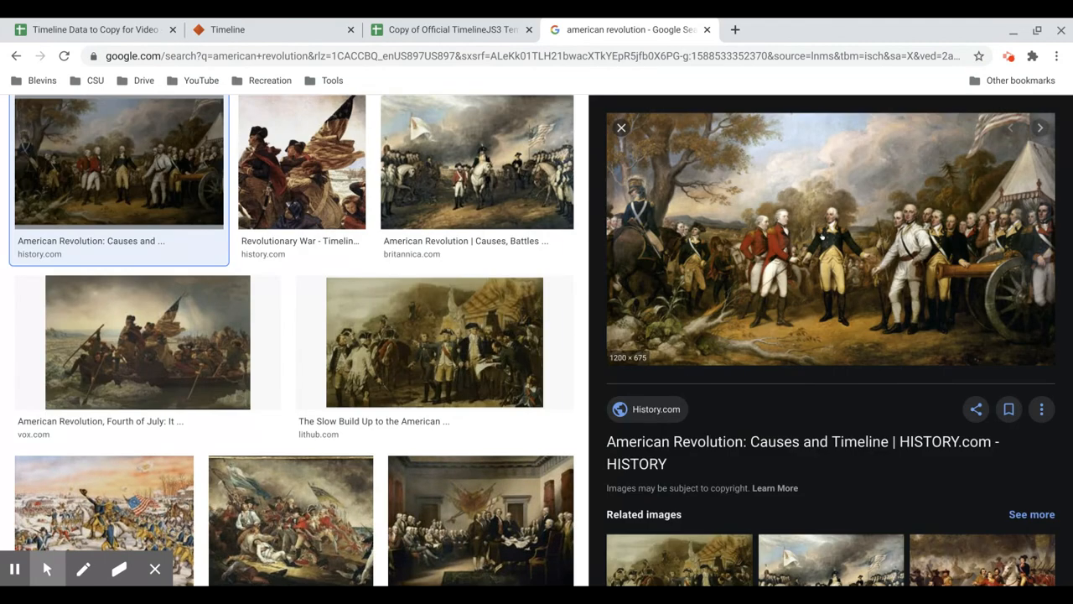
{"action": "left_click", "coordinate": [822, 238]}
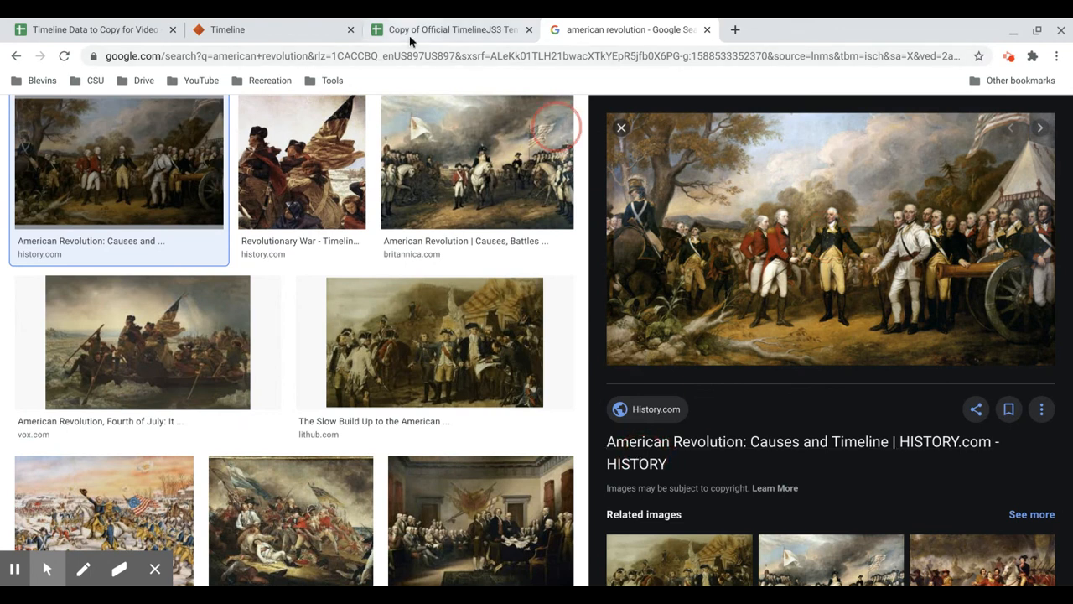
Step: Return to the timeline spreadsheet and paste the copied image address into the Media cell L2 of the title row
{"action": "left_click", "coordinate": [453, 29]}
{"action": "left_click", "coordinate": [831, 324]}
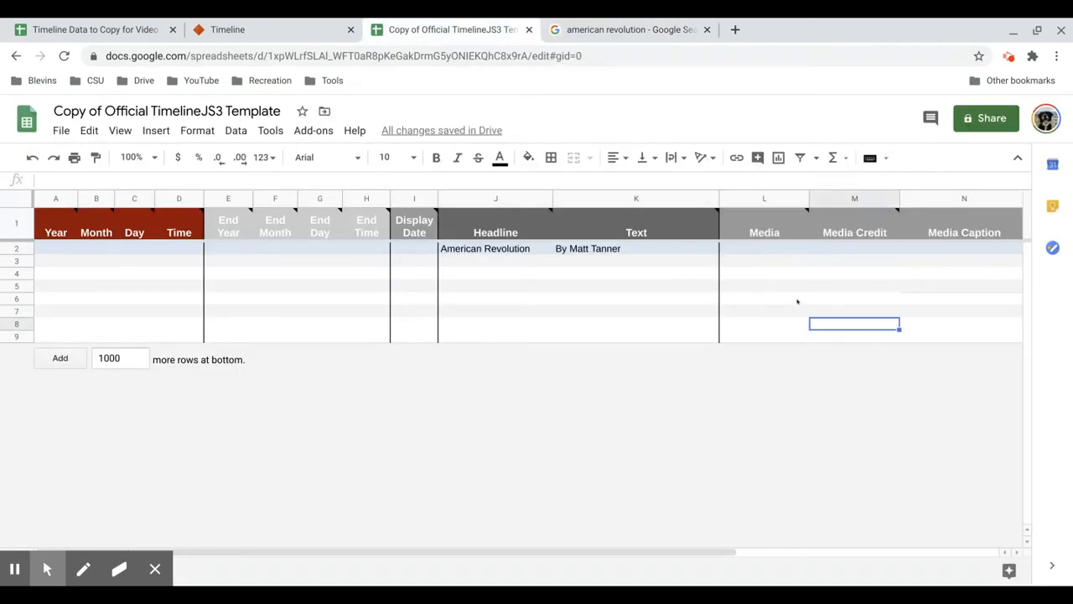
{"action": "left_click", "coordinate": [761, 248]}
{"action": "right_click", "coordinate": [759, 248]}
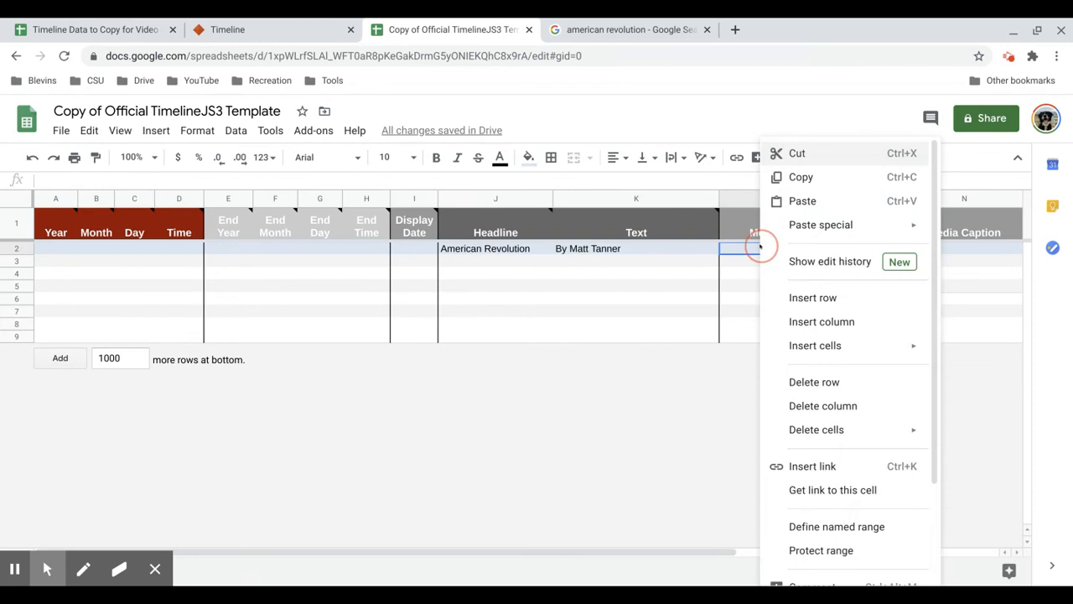
{"action": "left_click", "coordinate": [802, 201]}
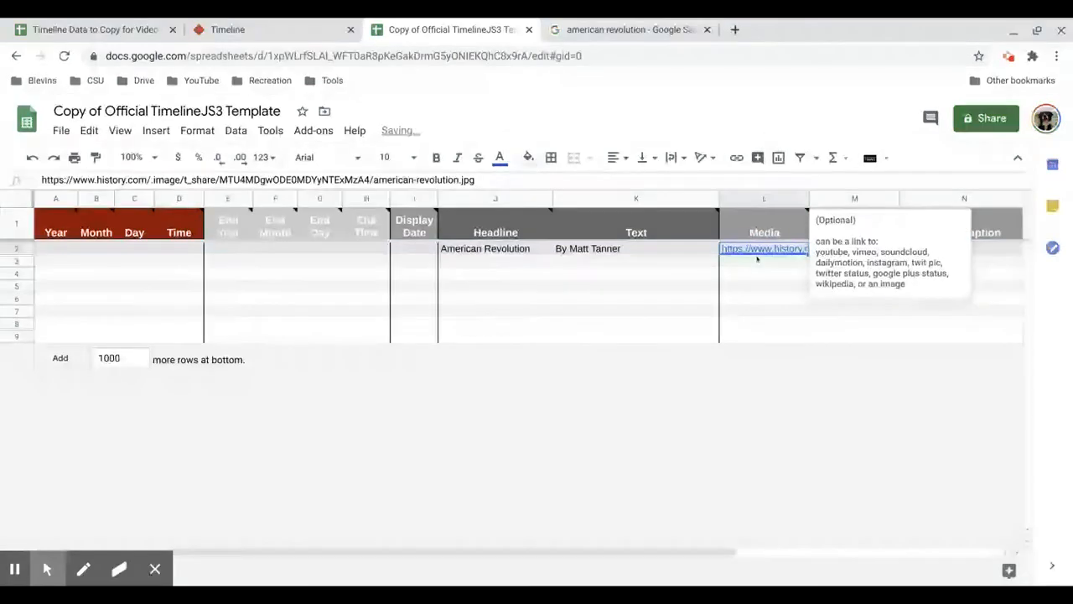
{"action": "left_click", "coordinate": [765, 286]}
Step: Enter "History.com" in the Media Credit cell of the title row
{"action": "left_click", "coordinate": [857, 249]}
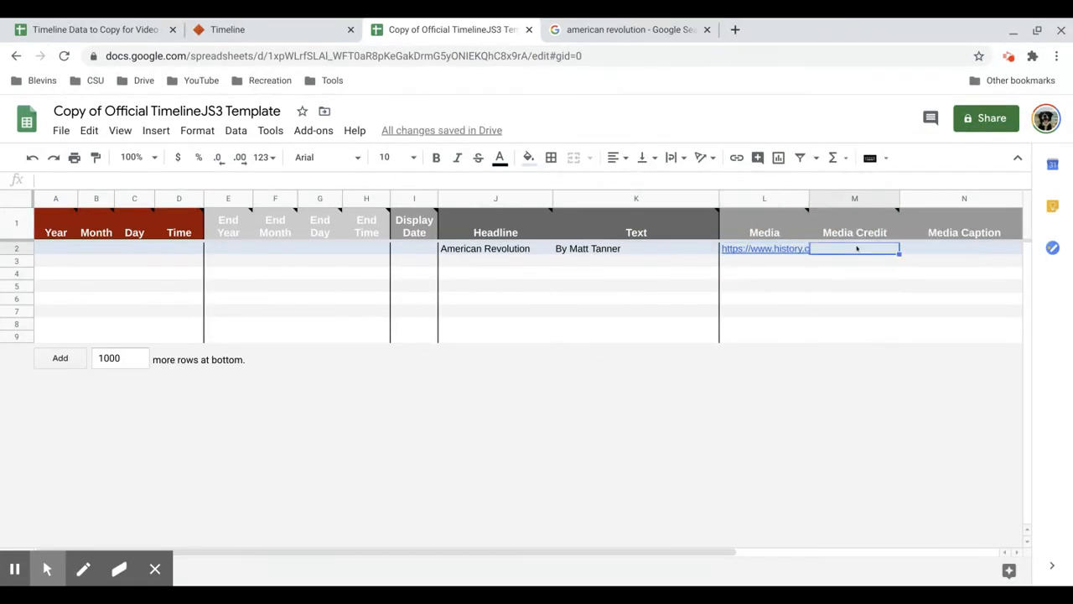
{"action": "type", "text": "H"}
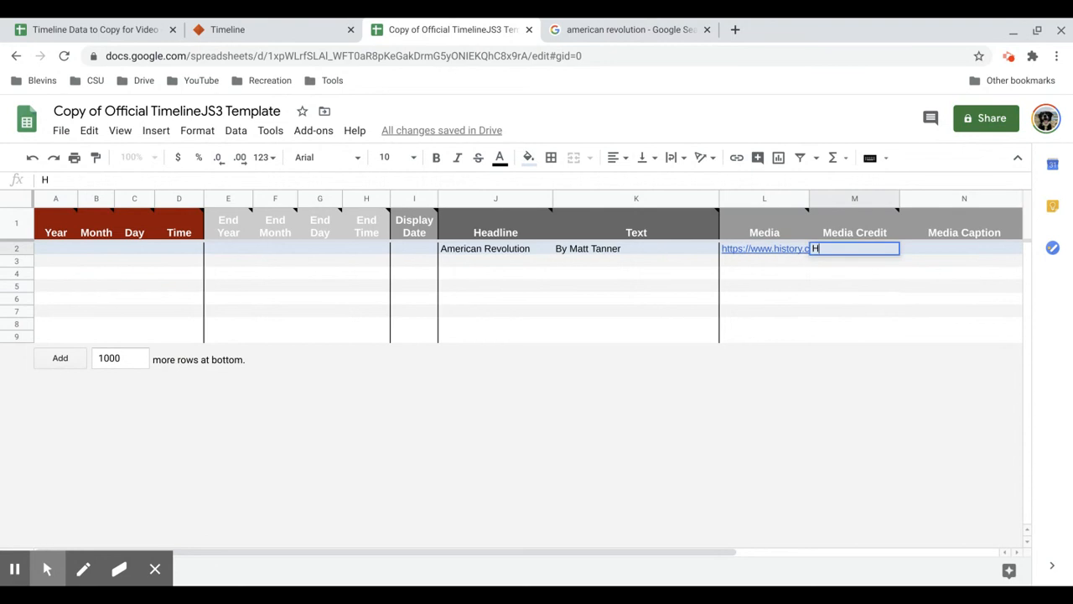
{"action": "type", "text": "istory.com"}
{"action": "left_click", "coordinate": [880, 287]}
Step: Enter "American Revolution" in the Media Caption cell of the title row
{"action": "mouse_move", "coordinate": [899, 237]}
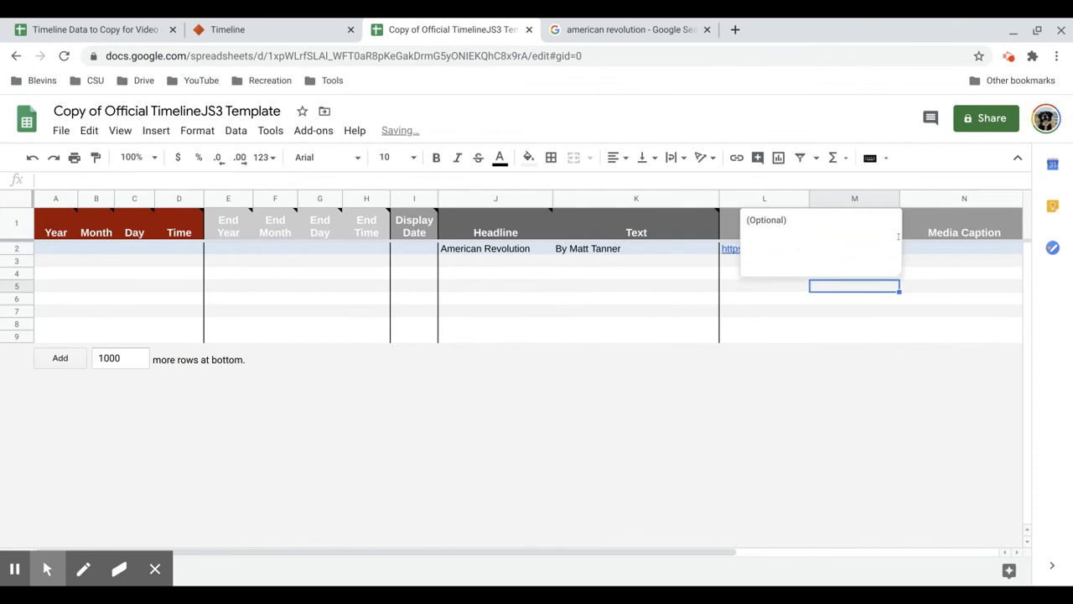
{"action": "left_click", "coordinate": [939, 252]}
{"action": "type", "text": "Amer"}
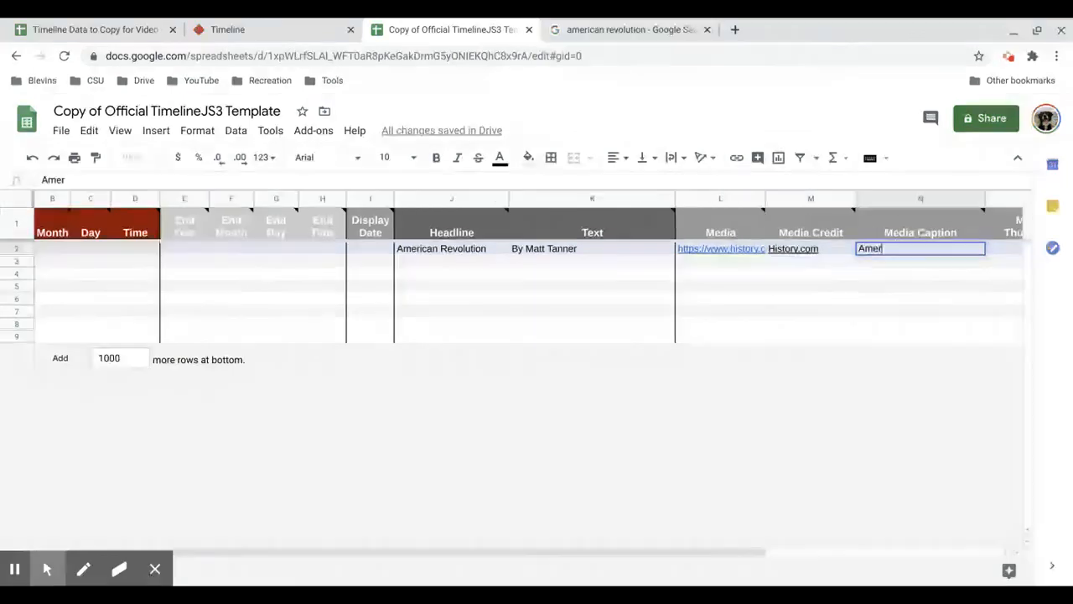
{"action": "type", "text": "ican Revolution"}
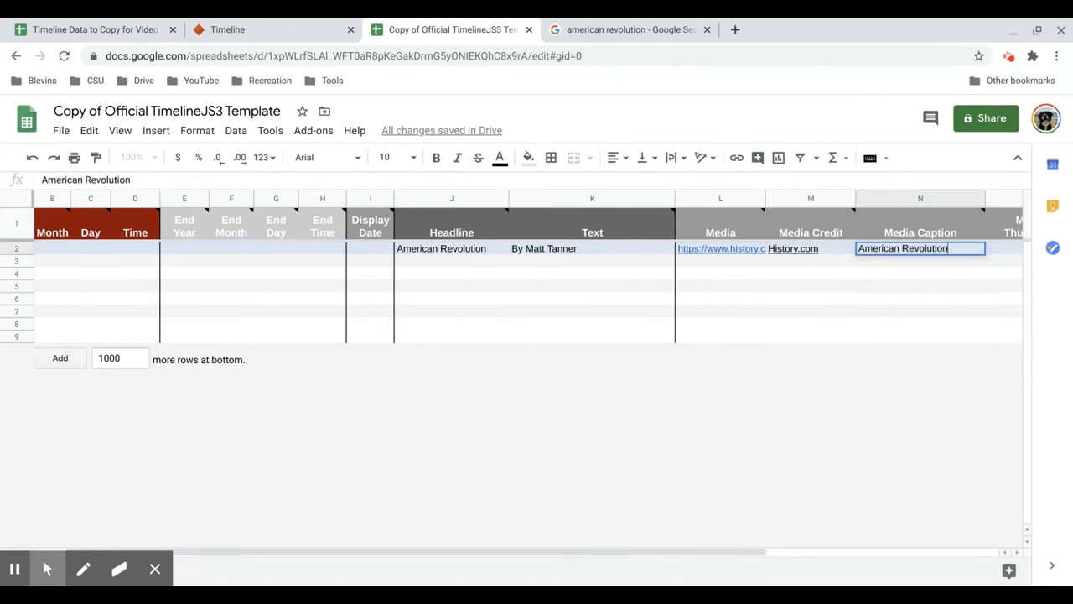
{"action": "left_click", "coordinate": [938, 304]}
Step: Select the title row's Background cell, and search Google for "hex code color picker" in a new browser tab
{"action": "scroll", "coordinate": [787, 294], "scroll_direction": "right", "scroll_amount": 5}
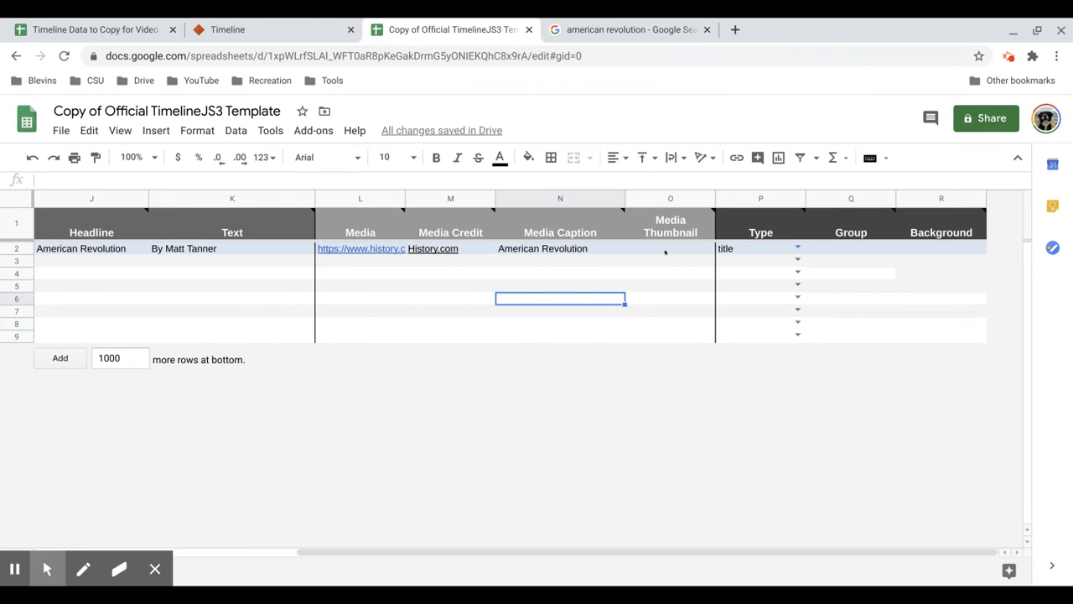
{"action": "left_click", "coordinate": [843, 340]}
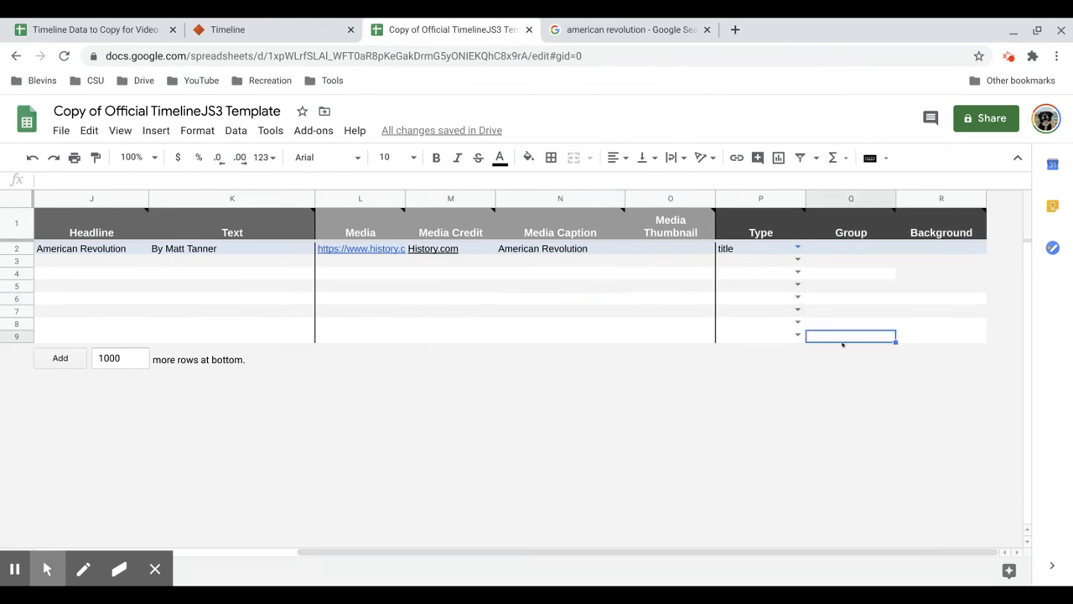
{"action": "left_click", "coordinate": [958, 249]}
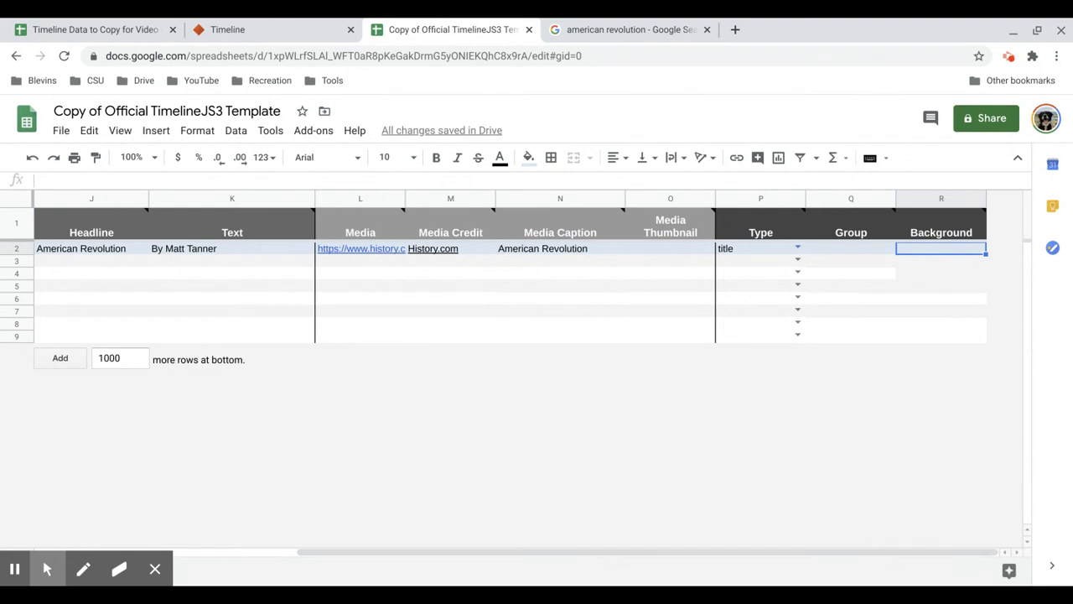
{"action": "left_click", "coordinate": [616, 34]}
{"action": "left_click", "coordinate": [736, 30]}
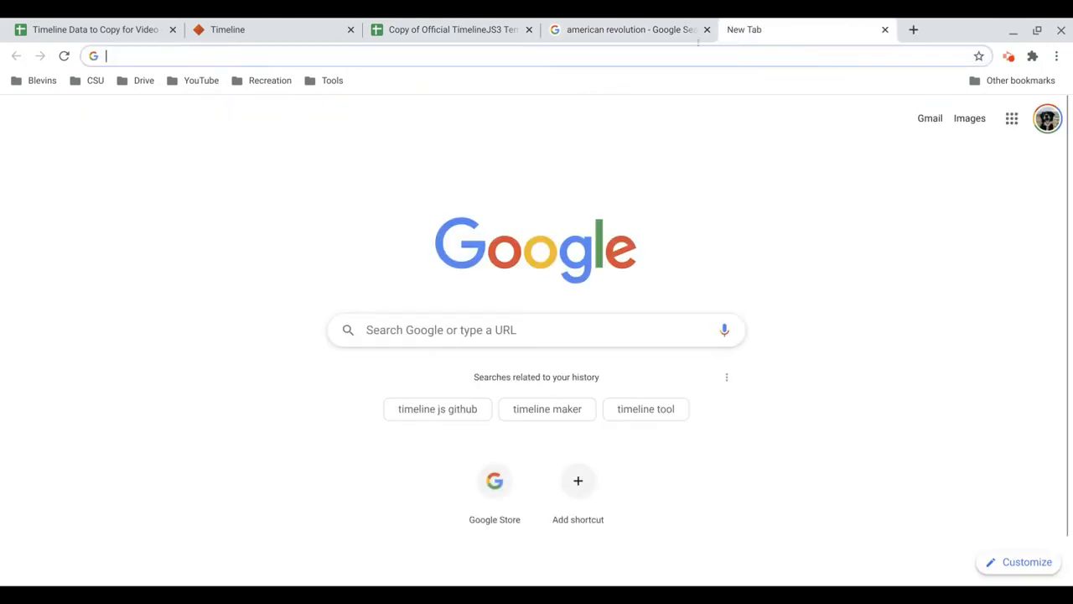
{"action": "type", "text": "hex code"}
{"action": "key", "text": "Return"}
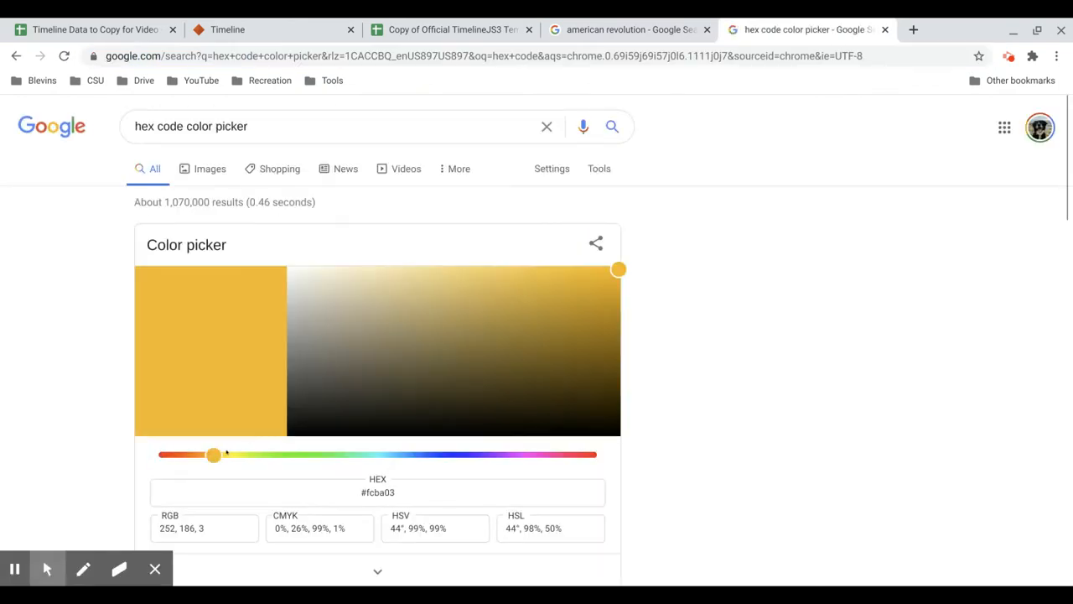
Step: Choose the muted green shade #90d1b3 in Google's color picker and copy its hex code
{"action": "left_click_drag", "start_coordinate": [214, 455], "coordinate": [344, 455]}
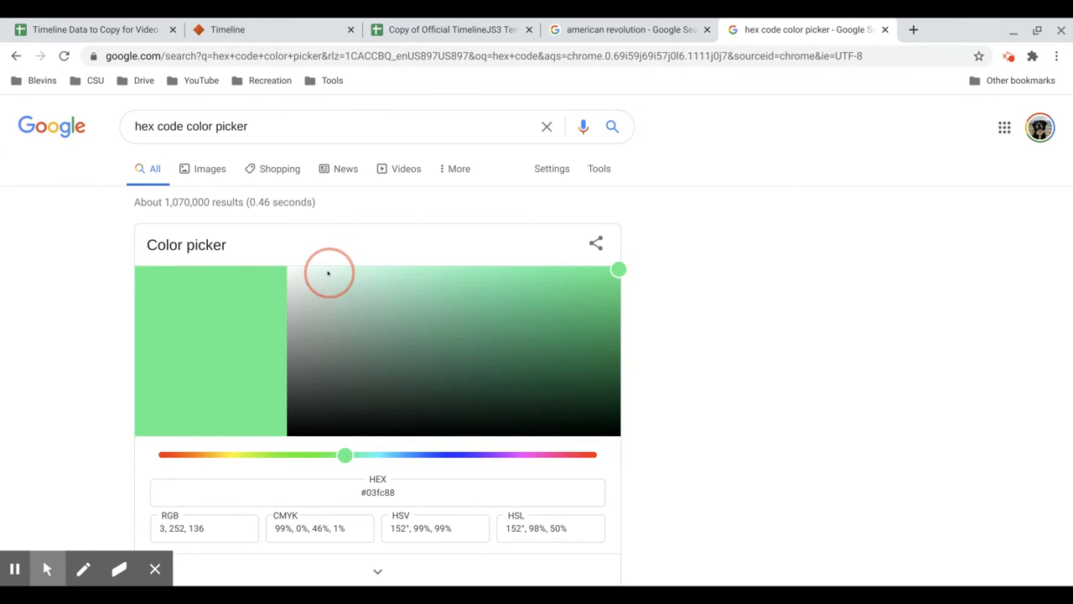
{"action": "left_click", "coordinate": [436, 372]}
{"action": "left_click_drag", "start_coordinate": [436, 372], "coordinate": [390, 298]}
{"action": "left_click", "coordinate": [312, 491]}
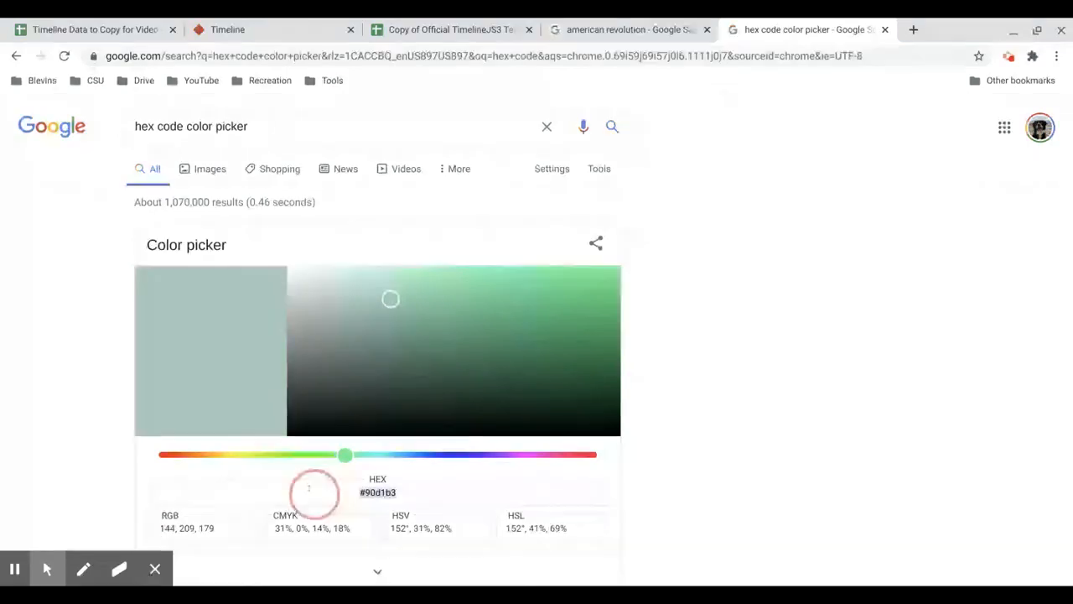
{"action": "left_click", "coordinate": [373, 493]}
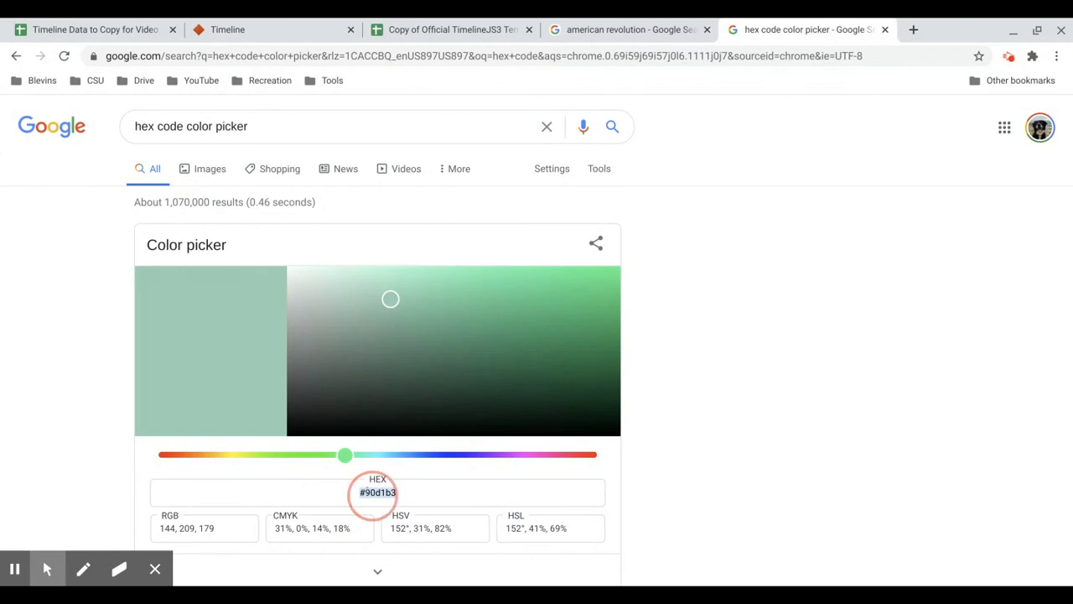
Step: Return to the timeline spreadsheet and paste the copied hex code #90d1b3 into the title row's Background cell
{"action": "left_click", "coordinate": [474, 34]}
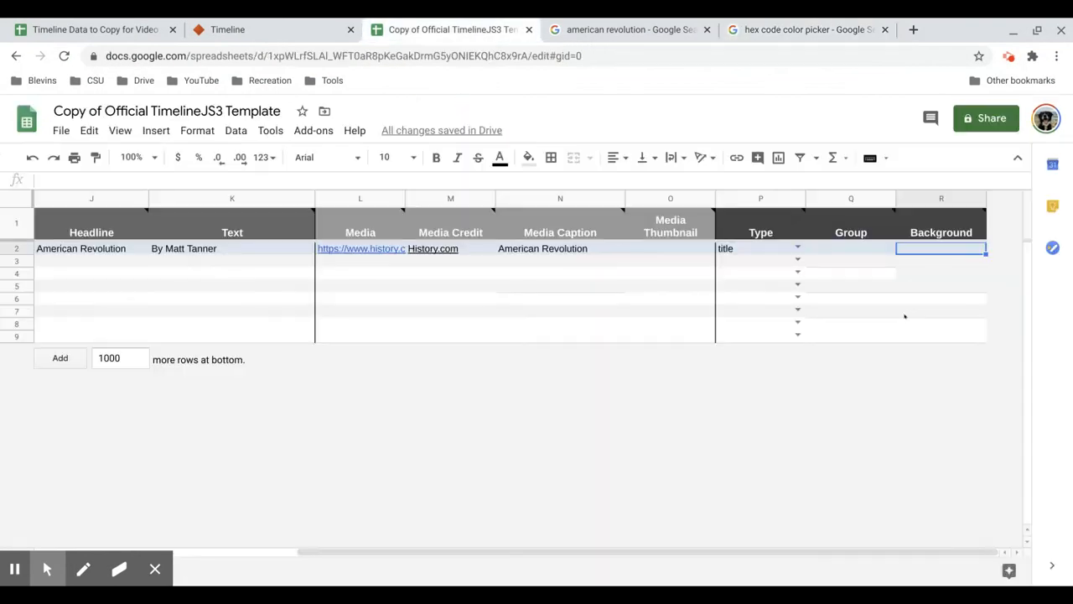
{"action": "right_click", "coordinate": [941, 252]}
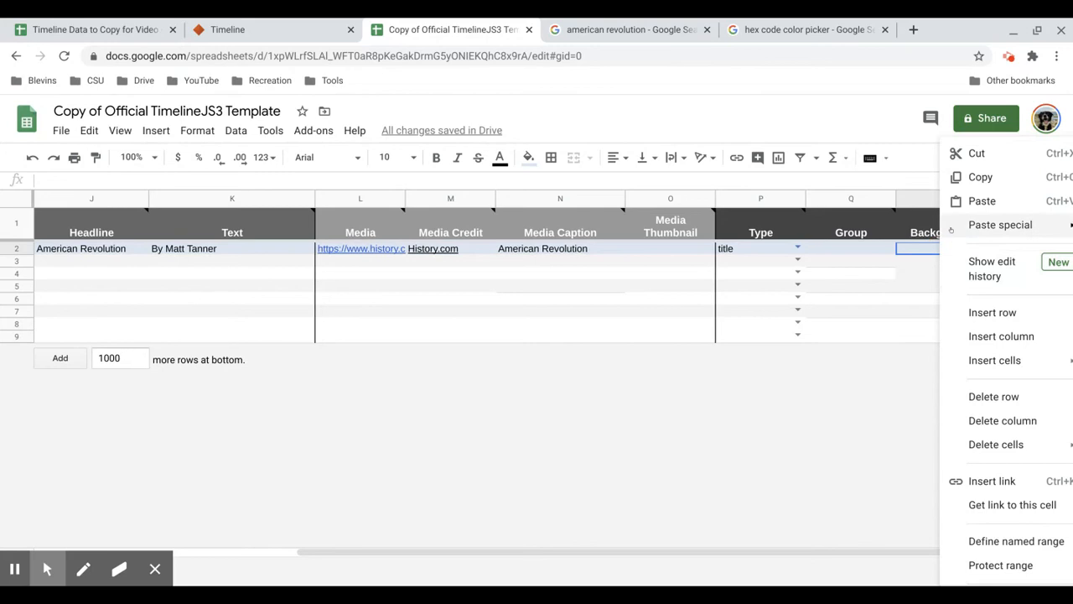
{"action": "left_click", "coordinate": [981, 201]}
{"action": "left_click", "coordinate": [824, 415]}
Step: Switch to the "Timeline Data to Copy for Video" spreadsheet and copy event rows 16 and 17 from Year through Background
{"action": "scroll", "coordinate": [822, 416], "scroll_direction": "left", "scroll_amount": 10}
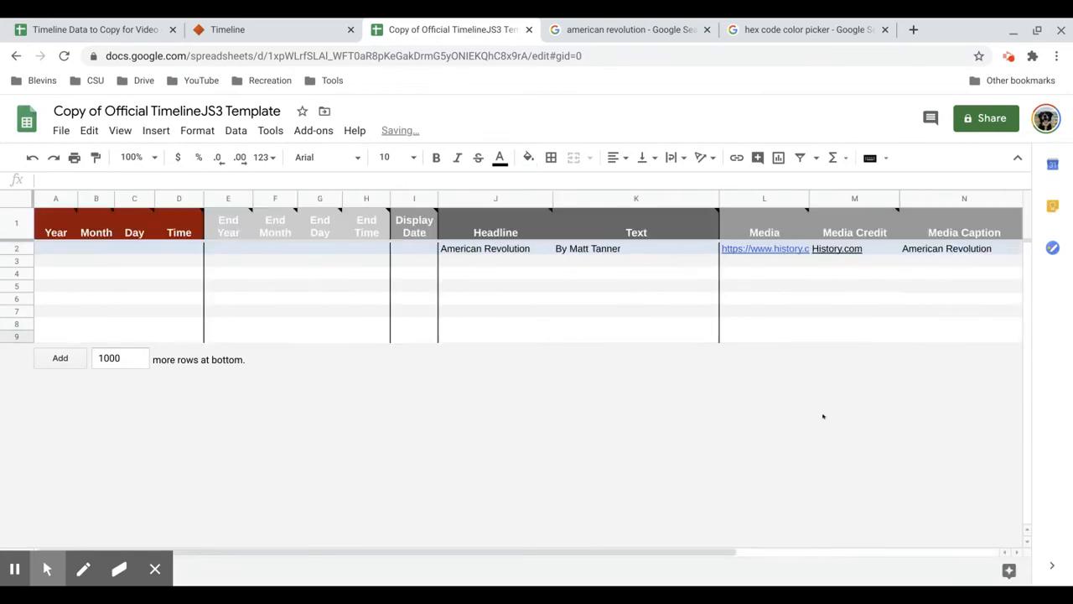
{"action": "scroll", "coordinate": [824, 416], "scroll_direction": "right", "scroll_amount": 10}
{"action": "scroll", "coordinate": [823, 416], "scroll_direction": "left", "scroll_amount": 10}
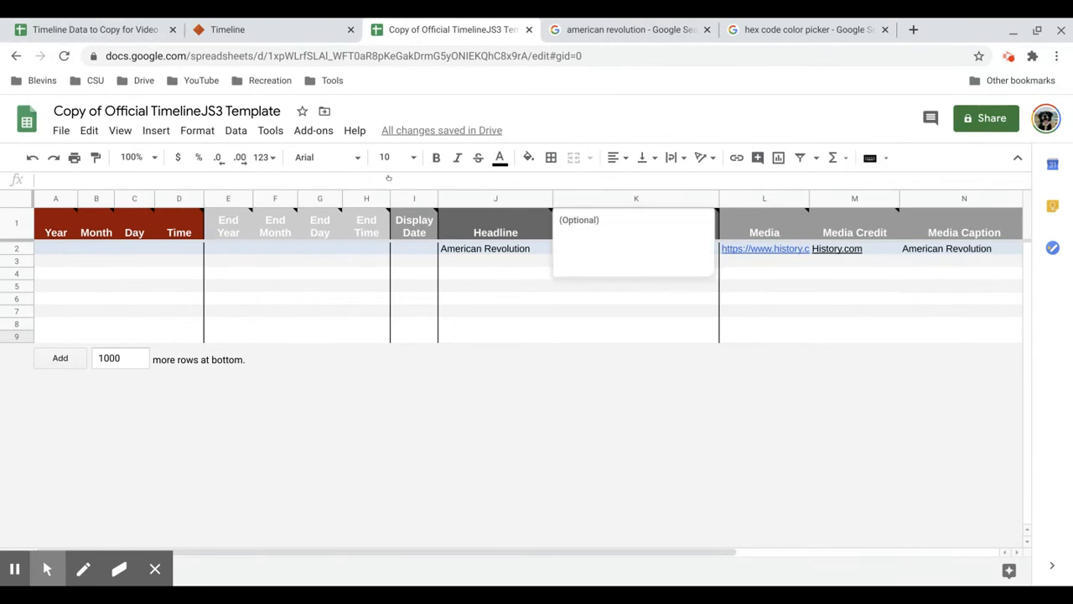
{"action": "left_click", "coordinate": [472, 301]}
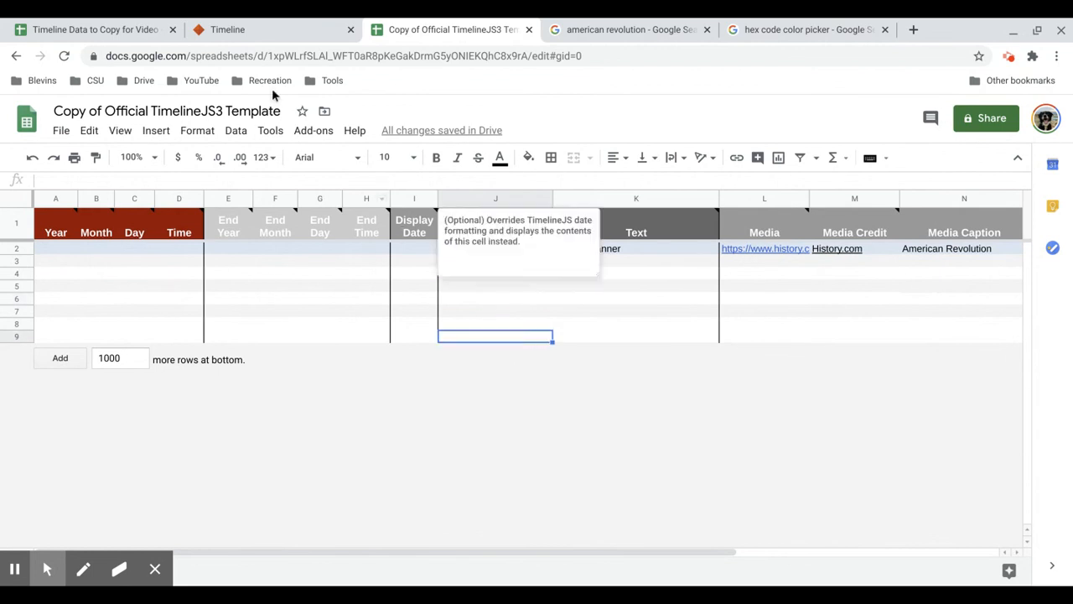
{"action": "left_click", "coordinate": [131, 26]}
{"action": "scroll", "coordinate": [171, 350], "scroll_direction": "down", "scroll_amount": 5}
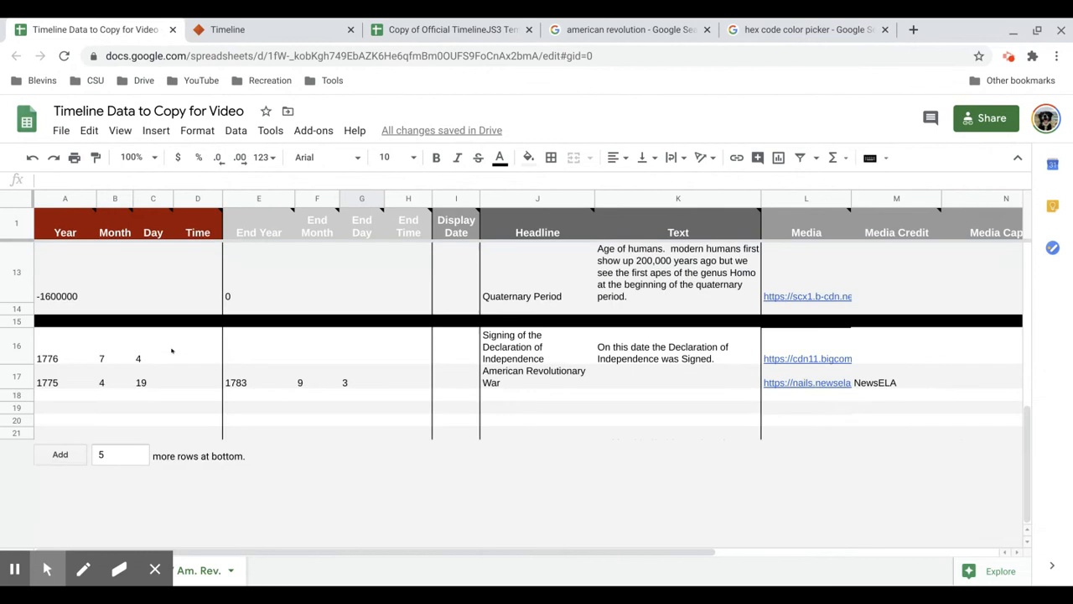
{"action": "left_click_drag", "start_coordinate": [38, 356], "coordinate": [933, 379]}
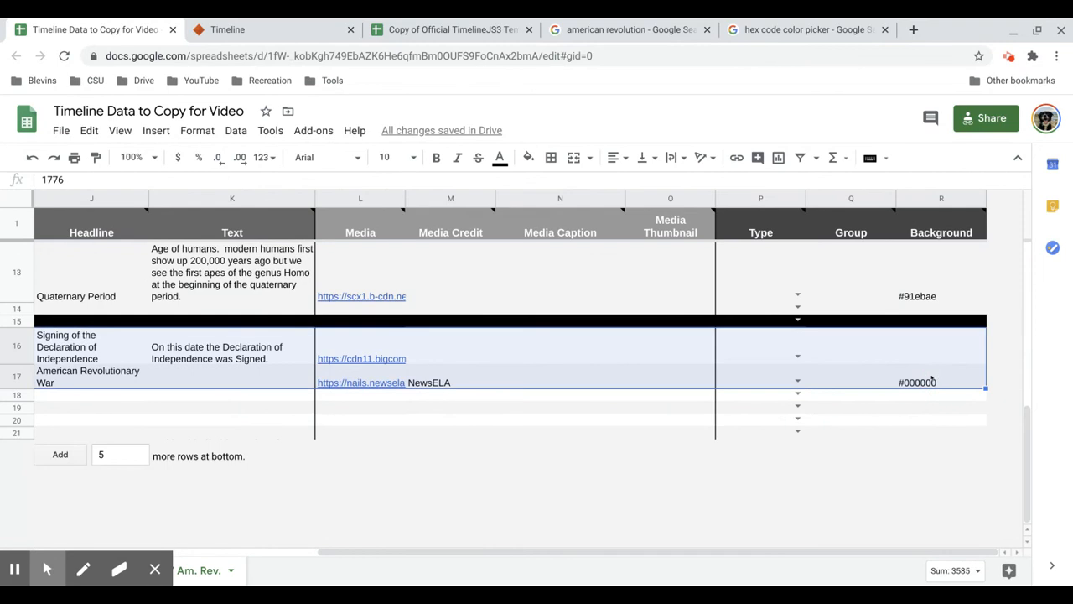
{"action": "key", "text": "ctrl+c"}
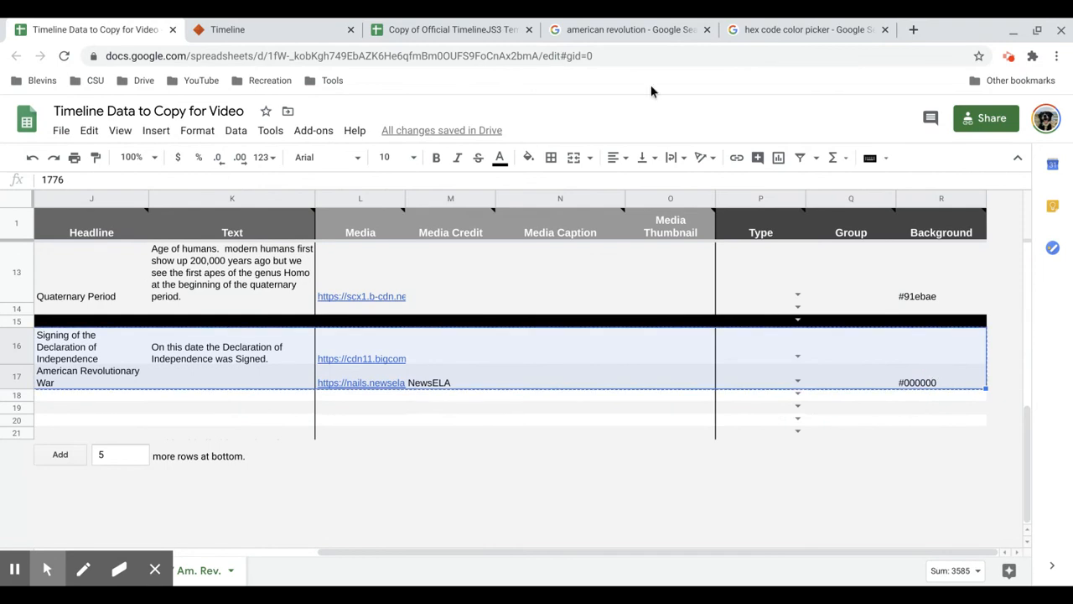
Step: Return to the timeline template copy and paste the two copied event rows starting at cell A3
{"action": "left_click", "coordinate": [444, 27]}
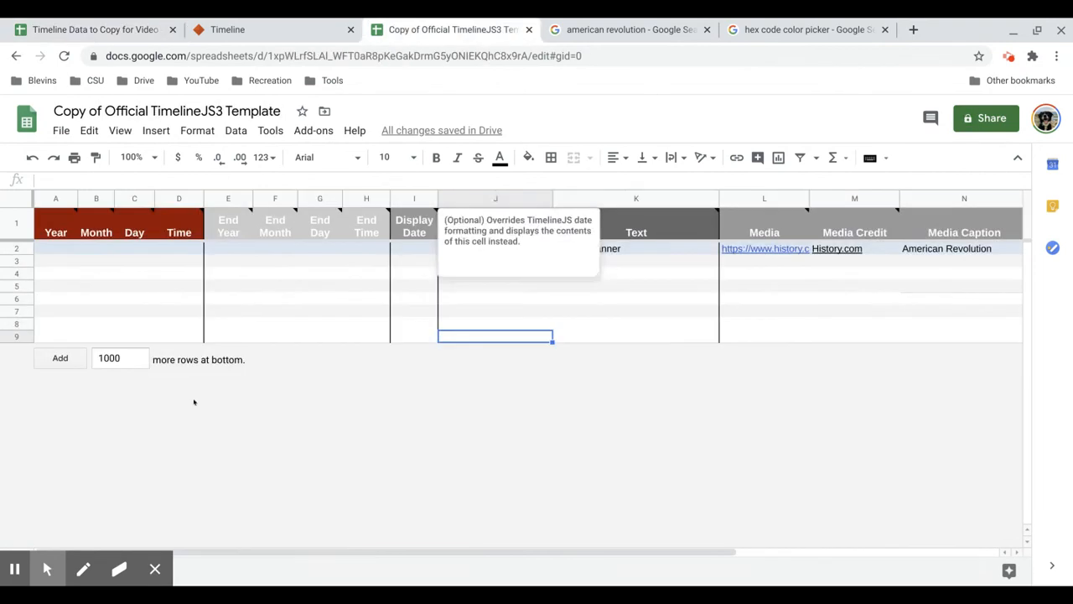
{"action": "left_click", "coordinate": [62, 264]}
{"action": "key", "text": "ctrl+v"}
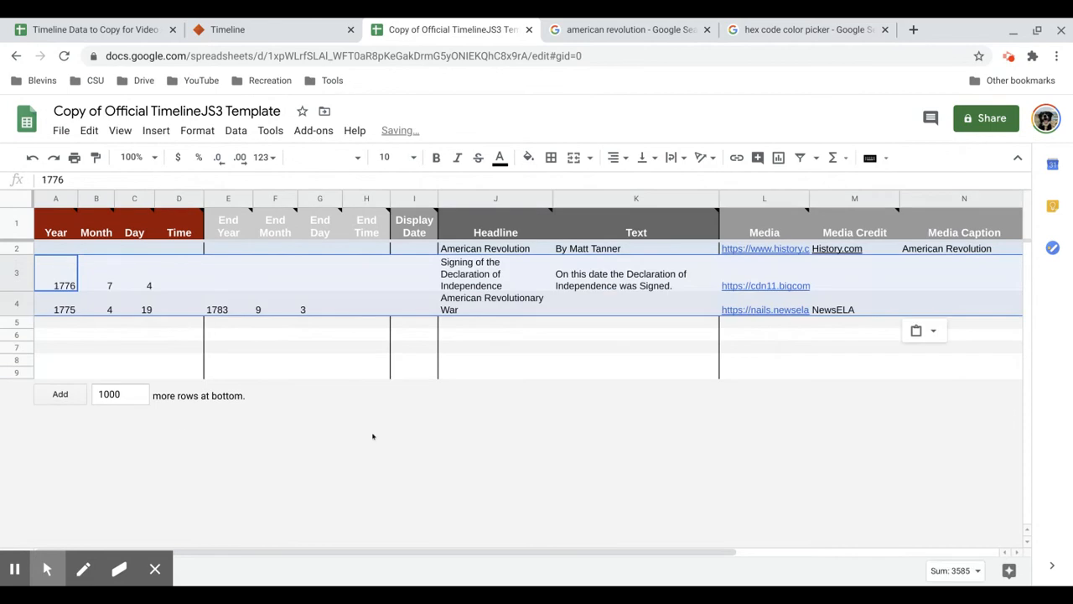
{"action": "left_click", "coordinate": [367, 371]}
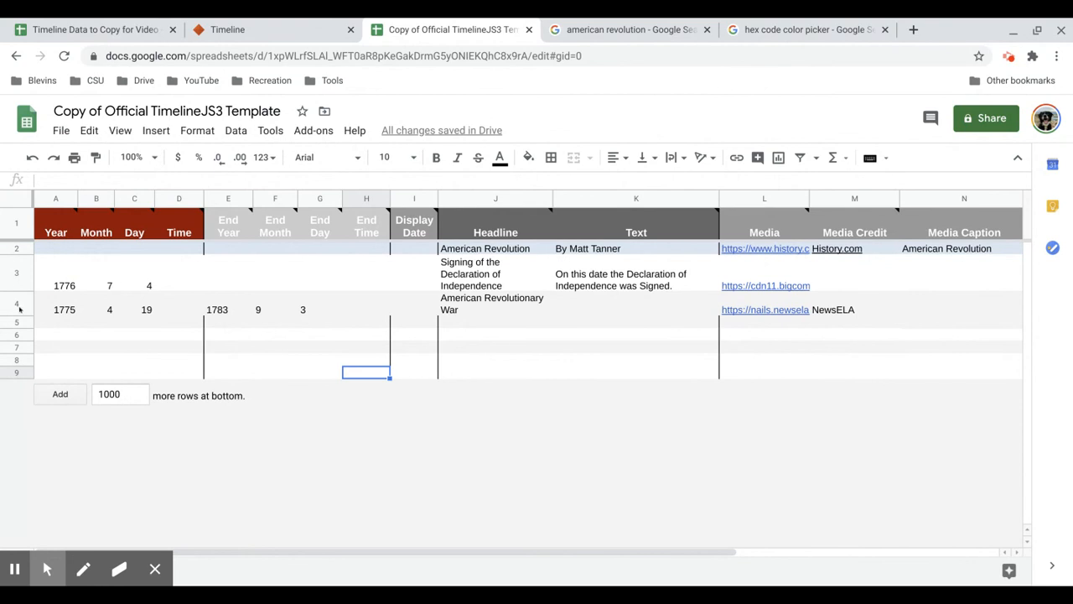
Step: Examine the Signing of the Declaration of Independence row's date, headline, text and media entries, comparing it with the row below
{"action": "left_click", "coordinate": [20, 310]}
{"action": "left_click", "coordinate": [14, 281]}
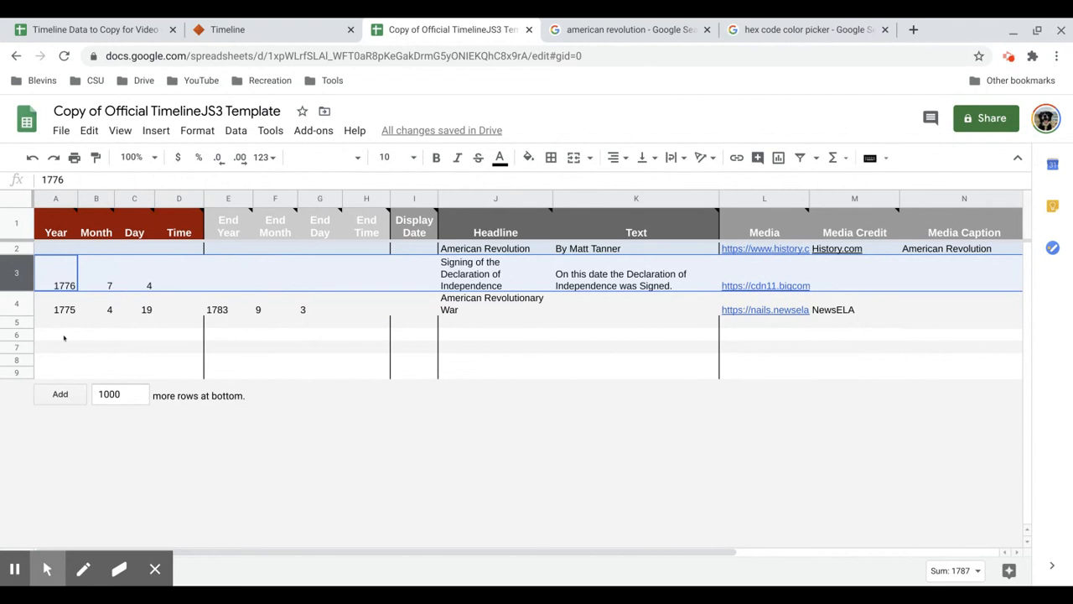
{"action": "left_click", "coordinate": [19, 304]}
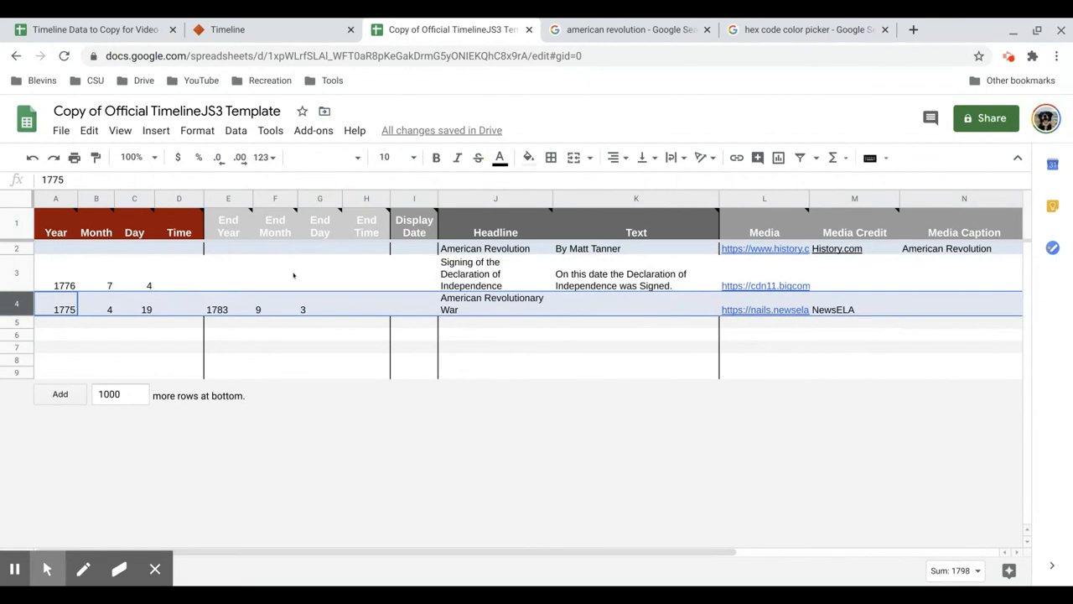
{"action": "left_click", "coordinate": [448, 335]}
{"action": "left_click", "coordinate": [465, 268]}
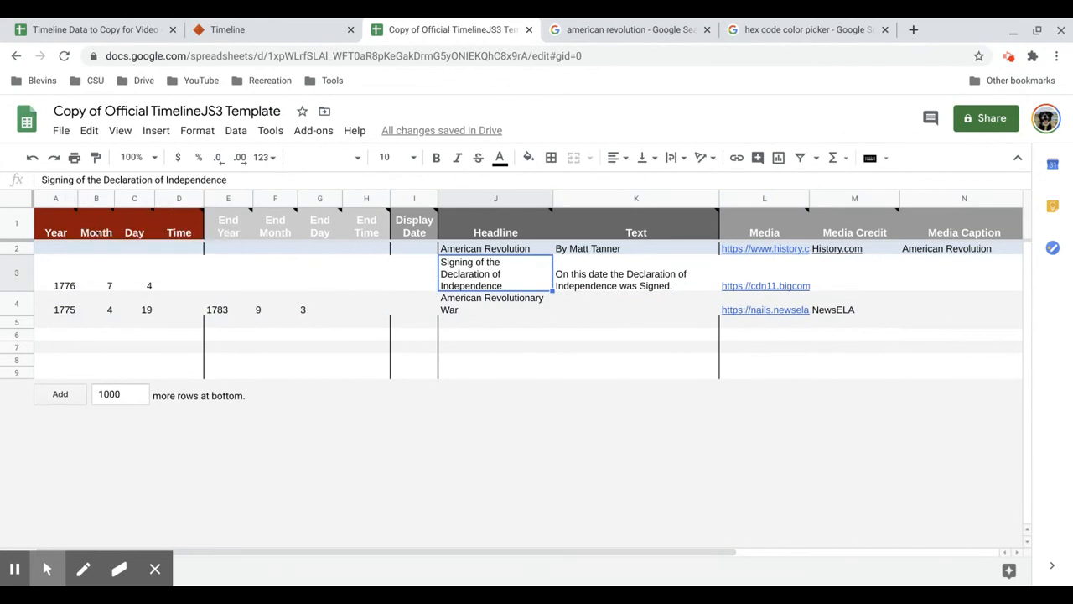
{"action": "mouse_move", "coordinate": [97, 221]}
{"action": "left_click", "coordinate": [106, 287]}
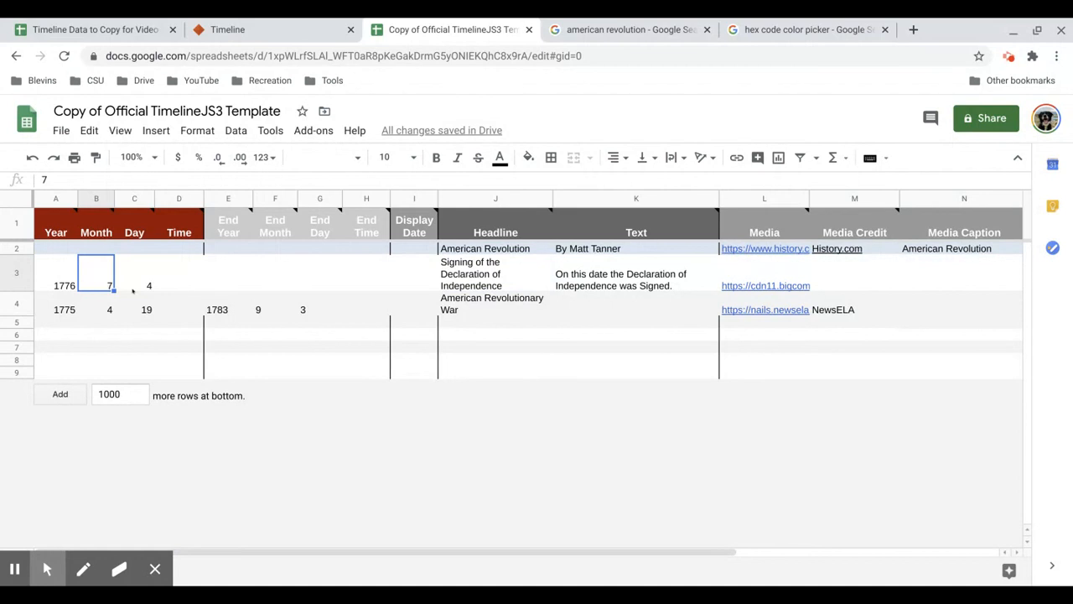
{"action": "left_click", "coordinate": [141, 284]}
{"action": "left_click", "coordinate": [56, 289]}
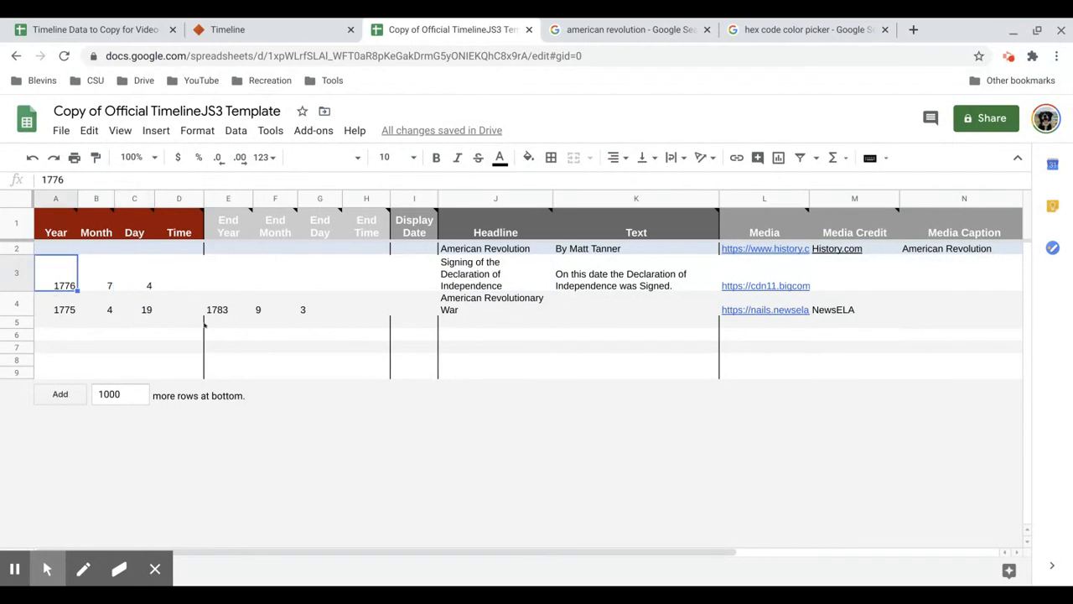
{"action": "left_click", "coordinate": [504, 280]}
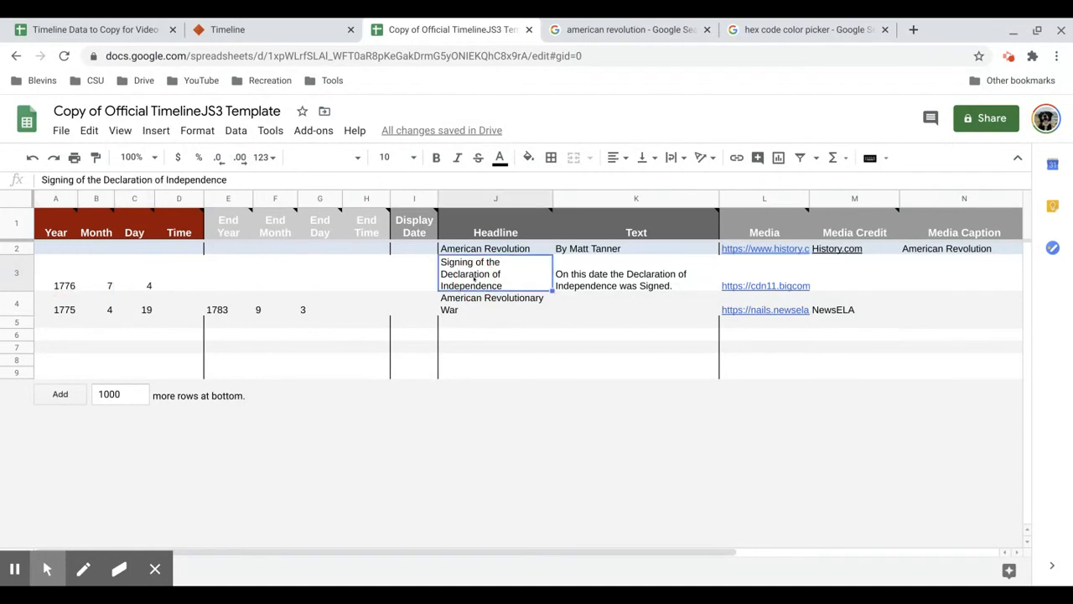
{"action": "left_click", "coordinate": [596, 276]}
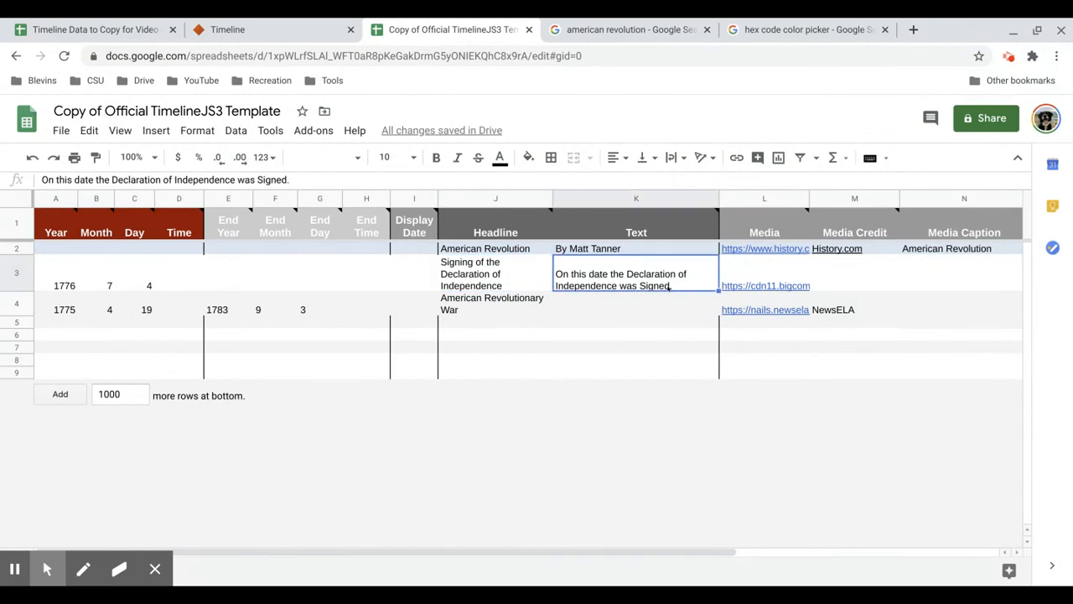
{"action": "left_click", "coordinate": [767, 279]}
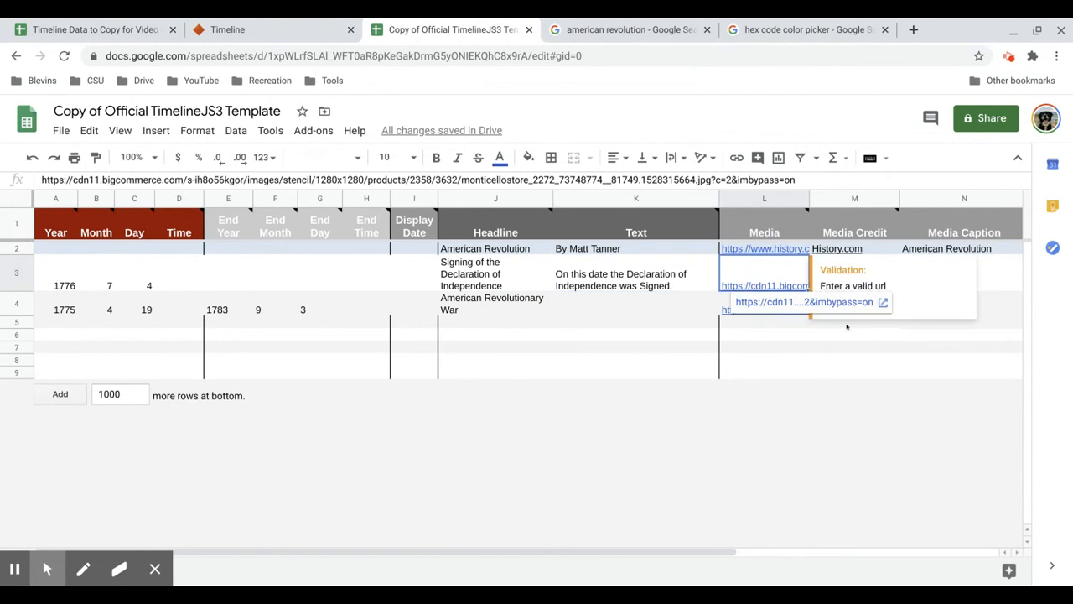
{"action": "left_click", "coordinate": [799, 363]}
{"action": "scroll", "coordinate": [842, 353], "scroll_direction": "right", "scroll_amount": 5}
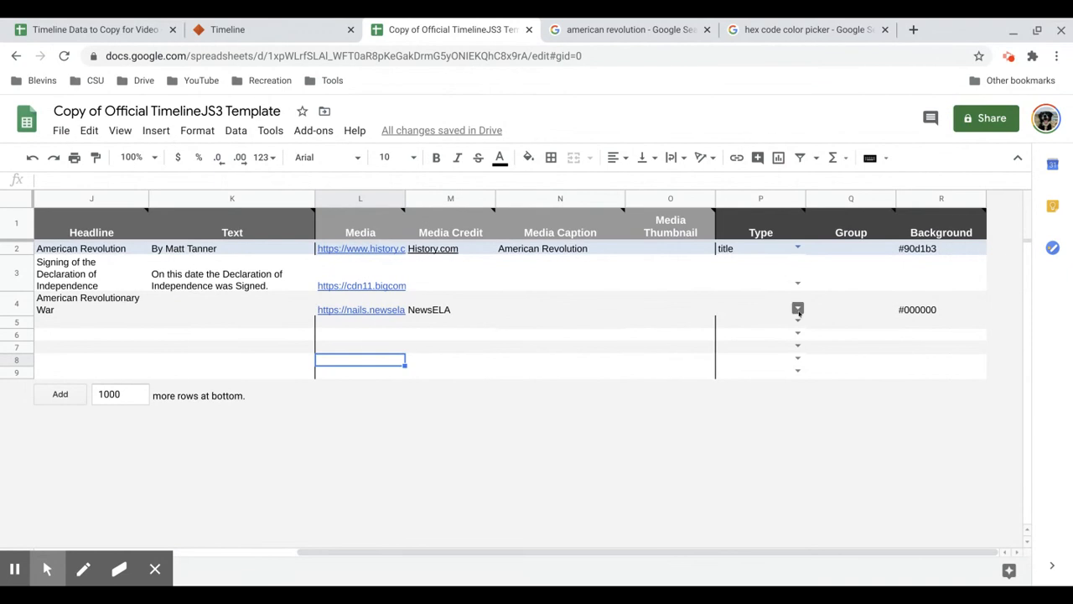
{"action": "scroll", "coordinate": [588, 273], "scroll_direction": "left", "scroll_amount": 5}
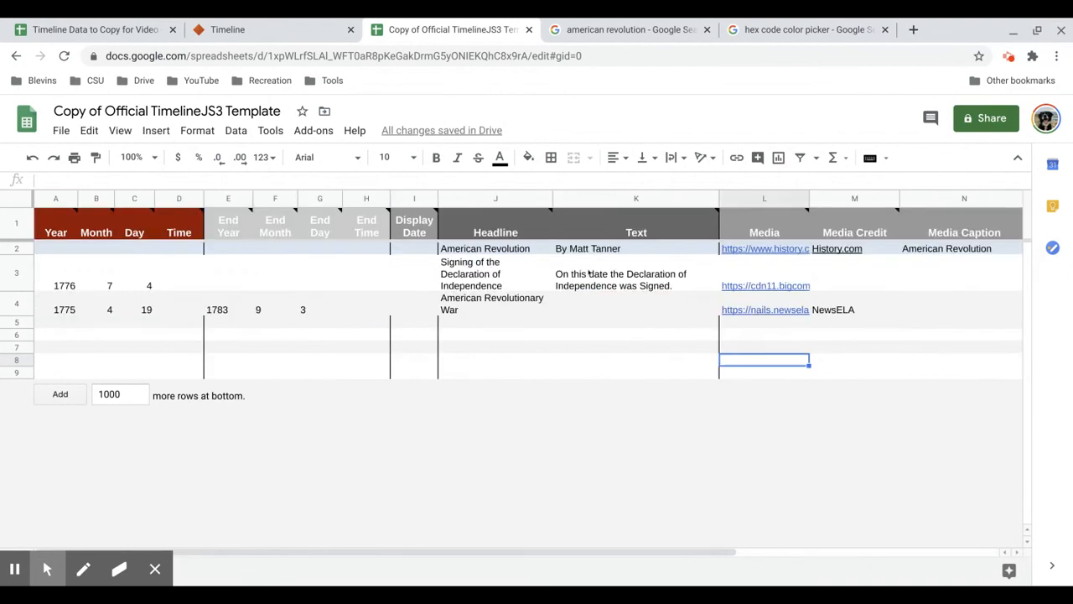
Step: Examine the American Revolutionary War row's start date, end date, headline, text, media credit and background entries
{"action": "left_click", "coordinate": [517, 304]}
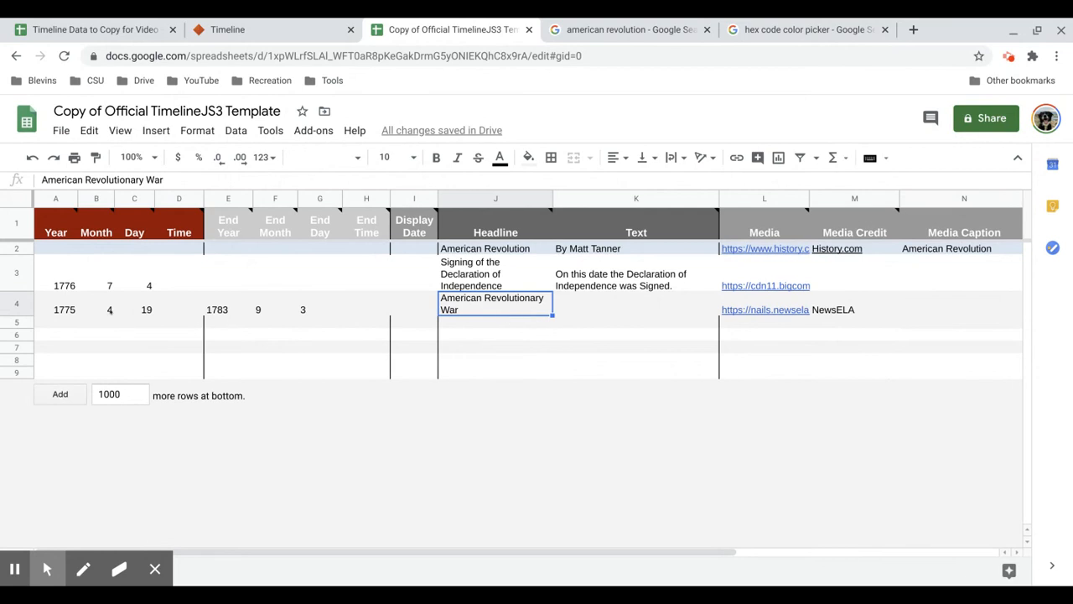
{"action": "left_click", "coordinate": [146, 310]}
{"action": "left_click", "coordinate": [102, 314]}
{"action": "left_click", "coordinate": [118, 314]}
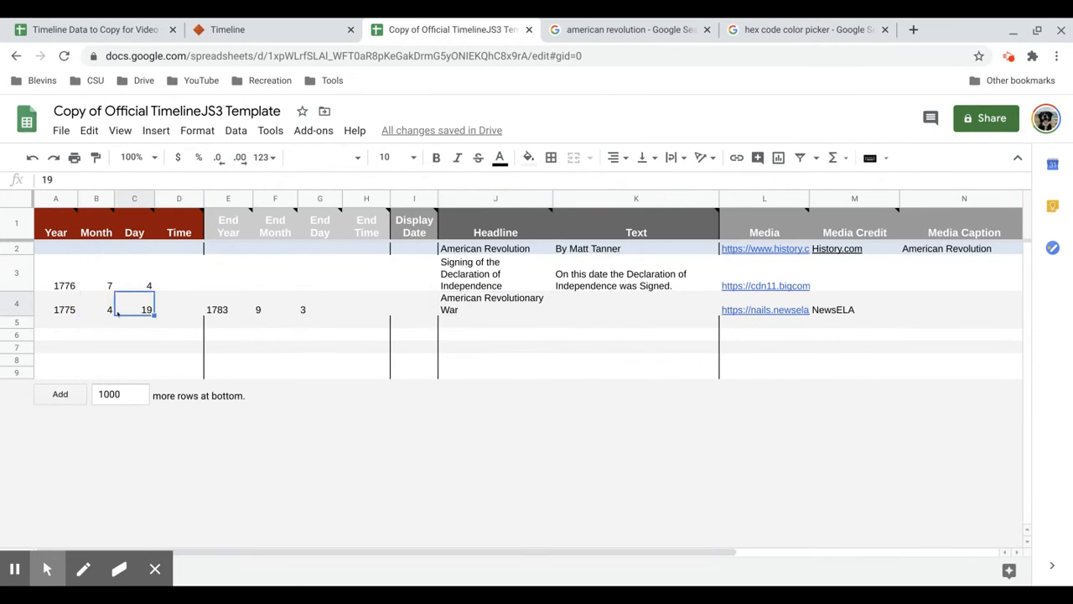
{"action": "left_click", "coordinate": [64, 310]}
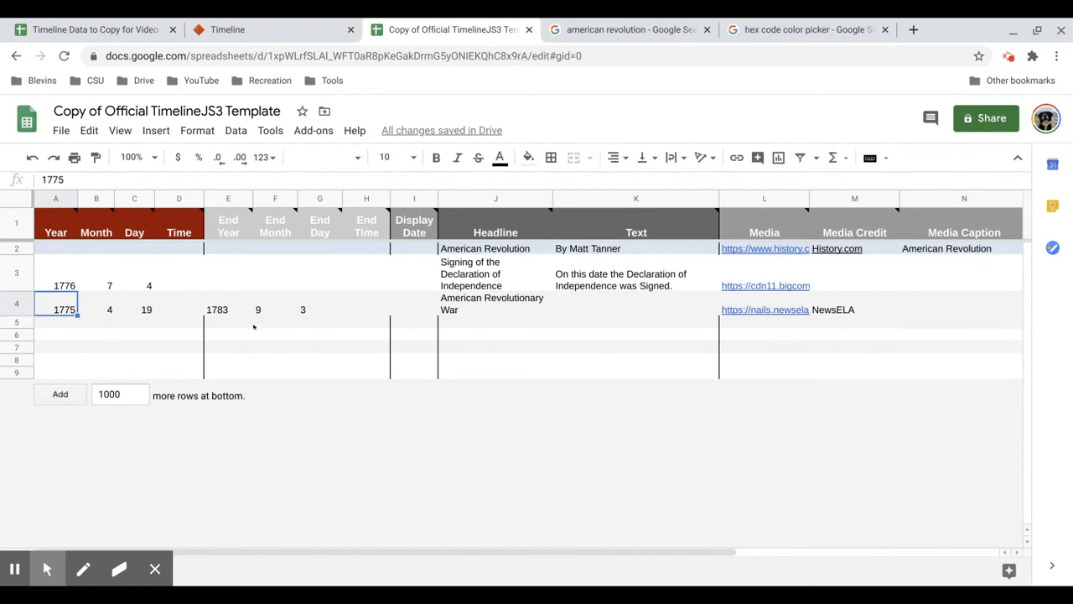
{"action": "left_click", "coordinate": [258, 309]}
{"action": "left_click", "coordinate": [303, 309]}
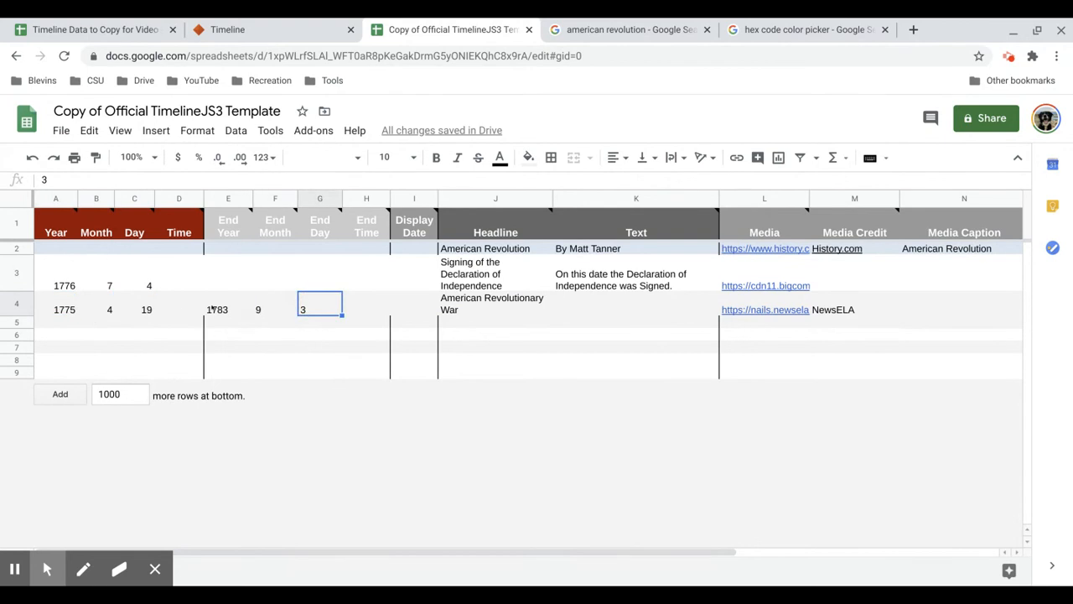
{"action": "left_click", "coordinate": [212, 310]}
{"action": "left_click", "coordinate": [480, 312]}
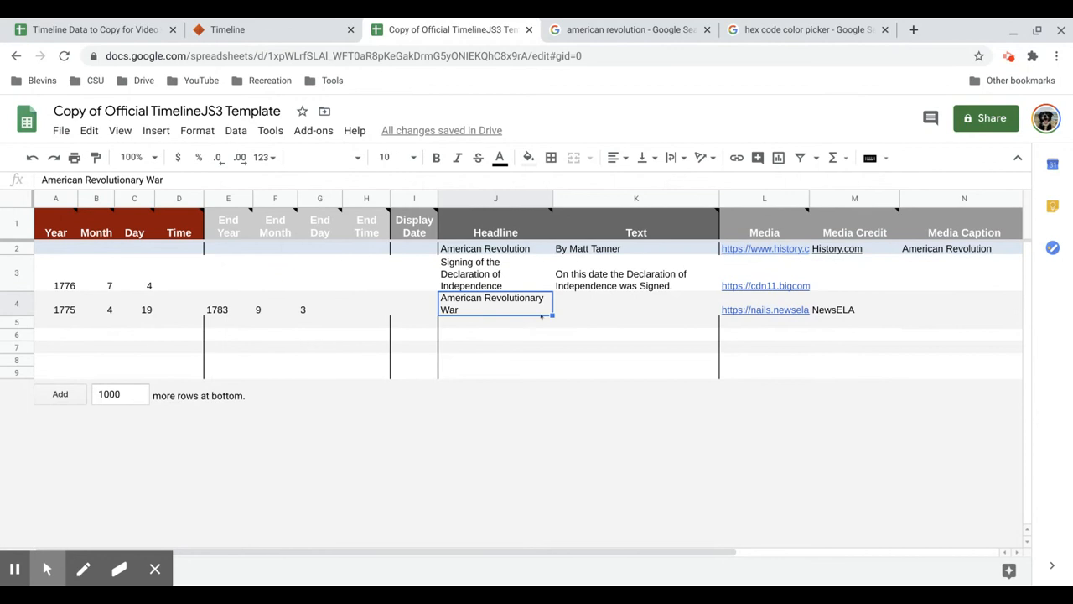
{"action": "left_click", "coordinate": [634, 311]}
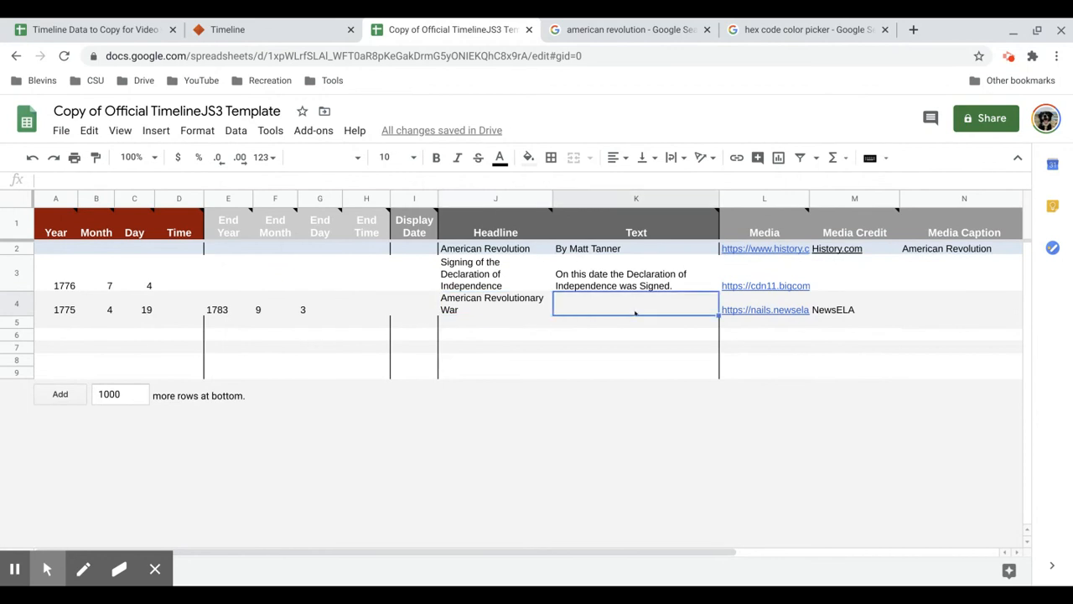
{"action": "left_click", "coordinate": [831, 312]}
{"action": "scroll", "coordinate": [847, 311], "scroll_direction": "right", "scroll_amount": 5}
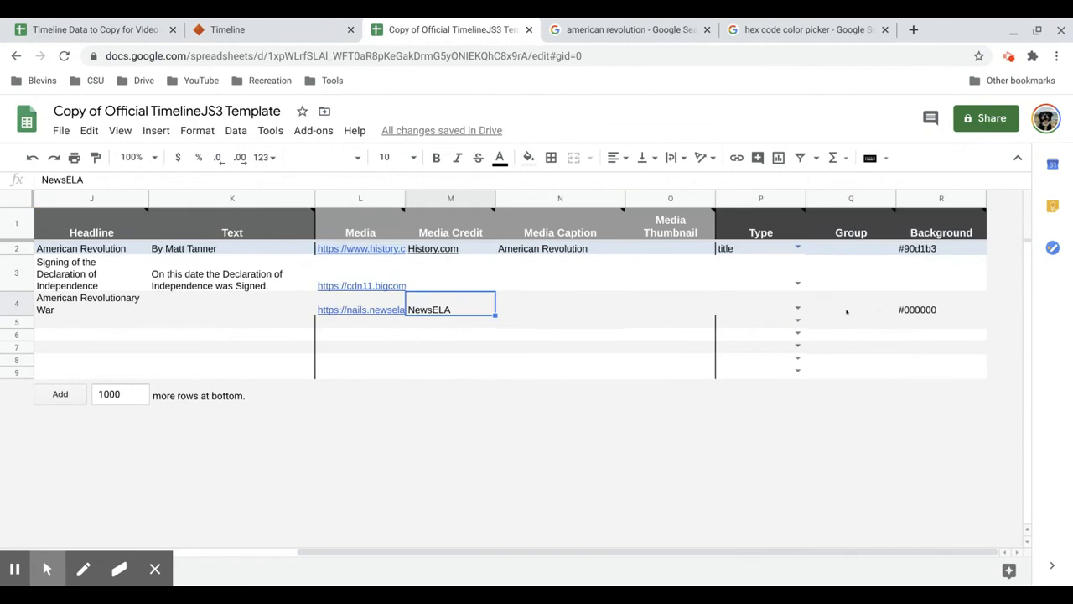
{"action": "left_click", "coordinate": [892, 309]}
{"action": "scroll", "coordinate": [584, 347], "scroll_direction": "left", "scroll_amount": 5}
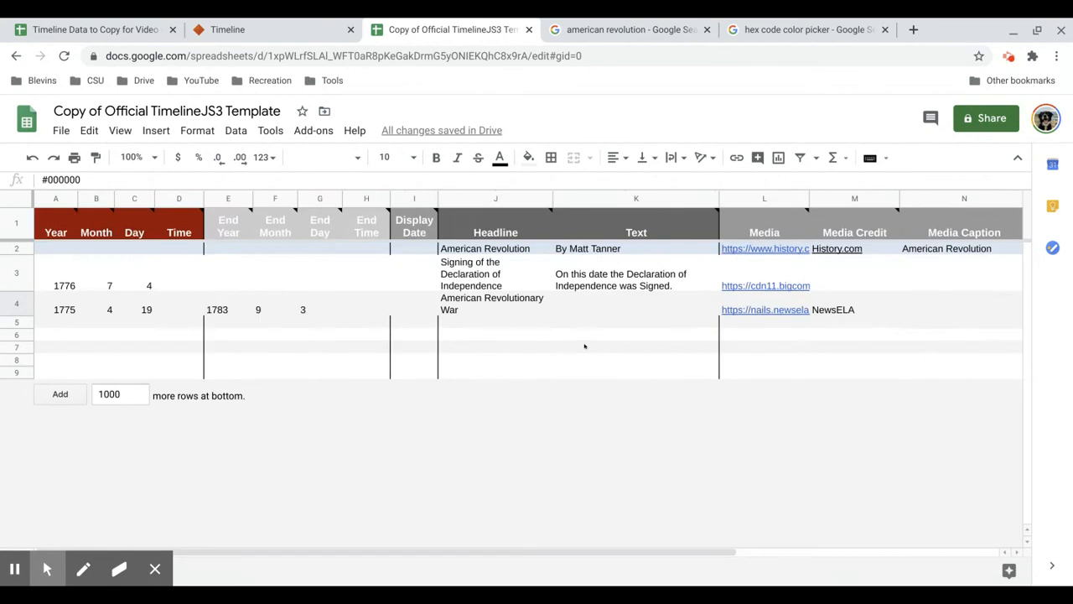
{"action": "scroll", "coordinate": [585, 347], "scroll_direction": "right", "scroll_amount": 5}
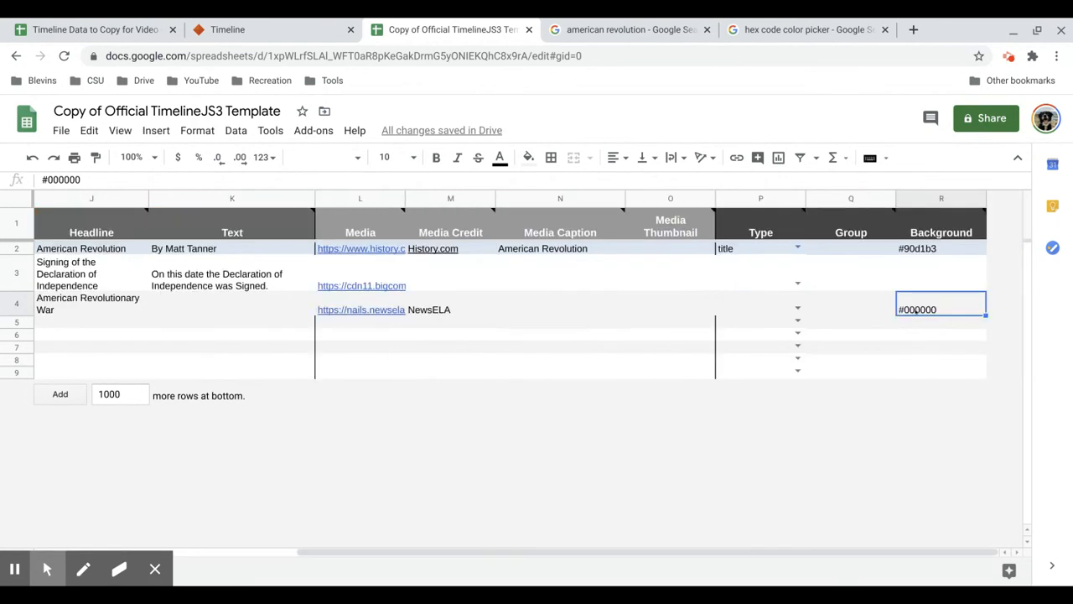
{"action": "scroll", "coordinate": [406, 281], "scroll_direction": "left", "scroll_amount": 5}
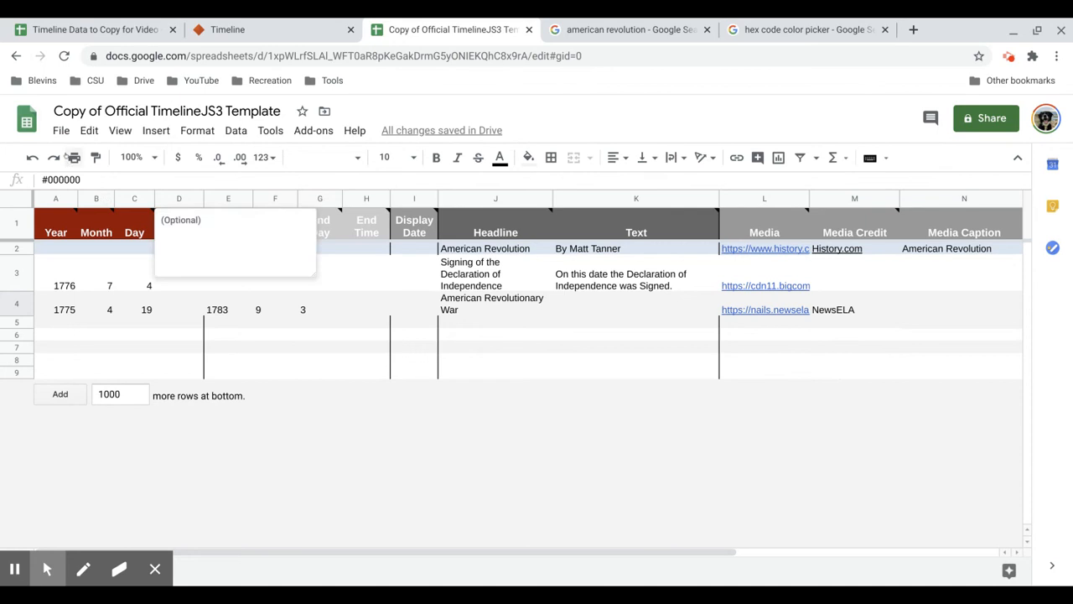
Step: Publish the od1 sheet to the web as a web page link and close the publishing dialog
{"action": "left_click", "coordinate": [61, 131]}
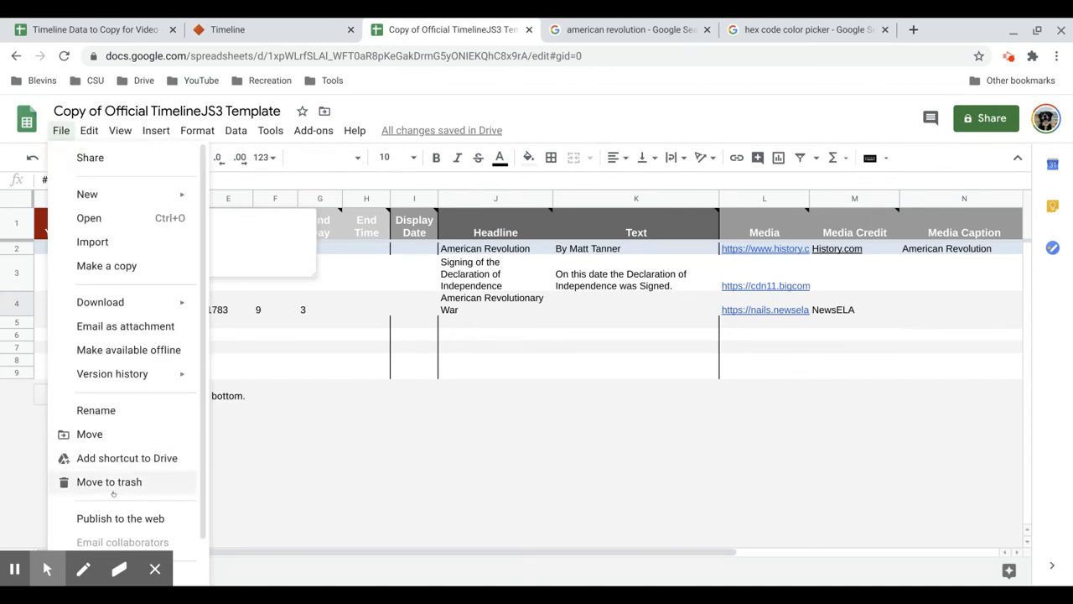
{"action": "scroll", "coordinate": [113, 483], "scroll_direction": "down", "scroll_amount": 1}
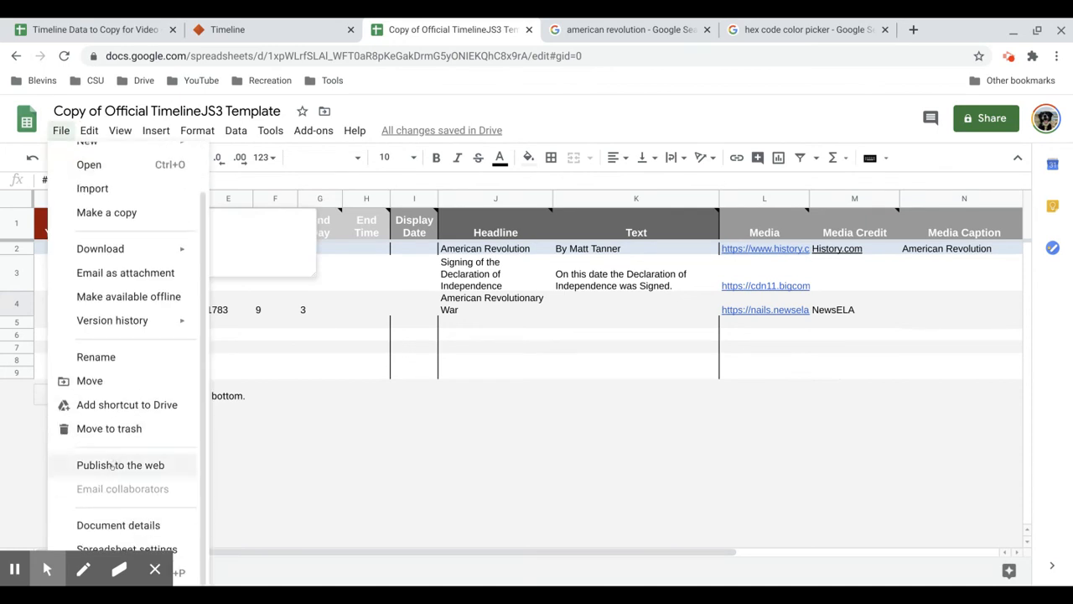
{"action": "left_click", "coordinate": [112, 466]}
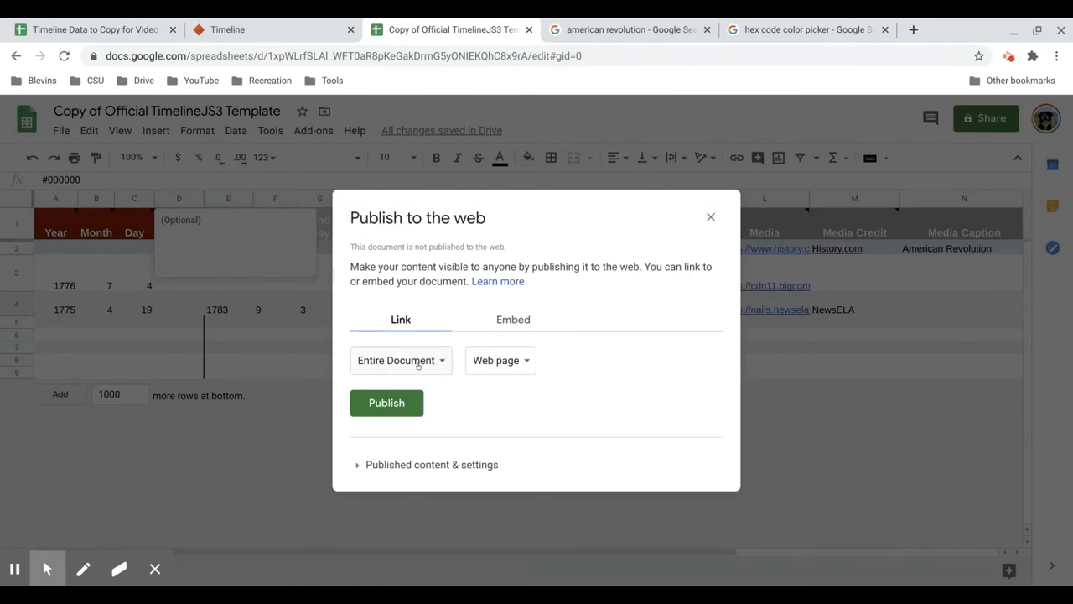
{"action": "left_click", "coordinate": [419, 363]}
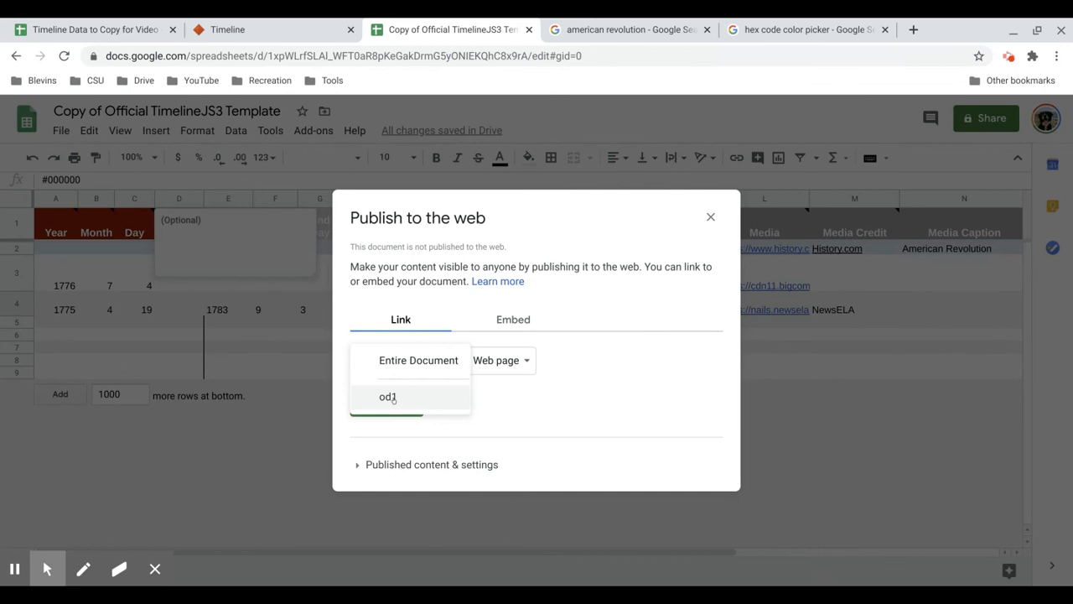
{"action": "left_click", "coordinate": [393, 399]}
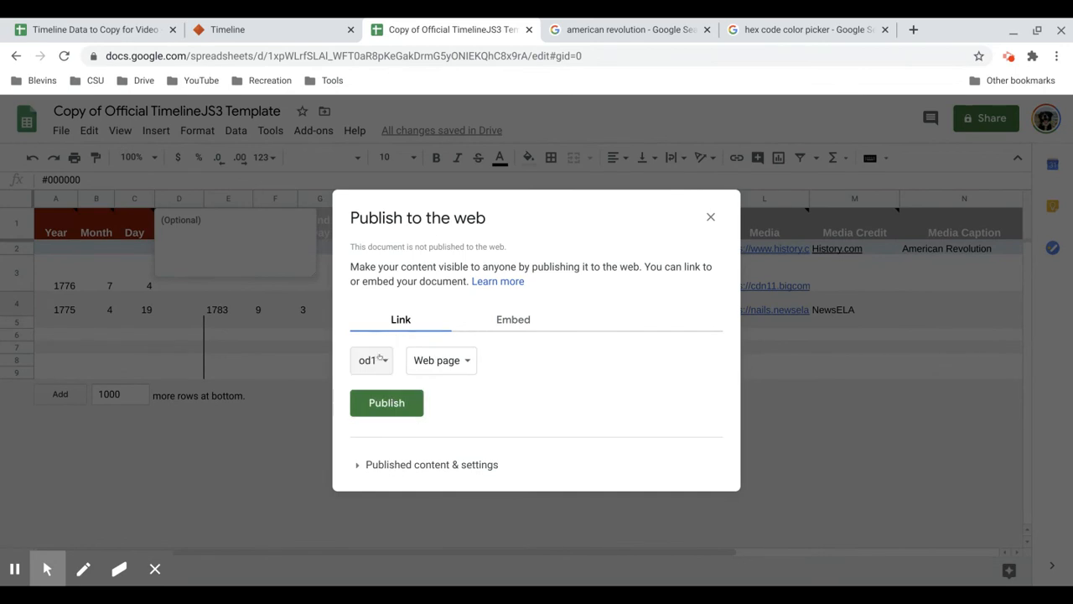
{"action": "left_click", "coordinate": [380, 360]}
{"action": "left_click", "coordinate": [411, 325]}
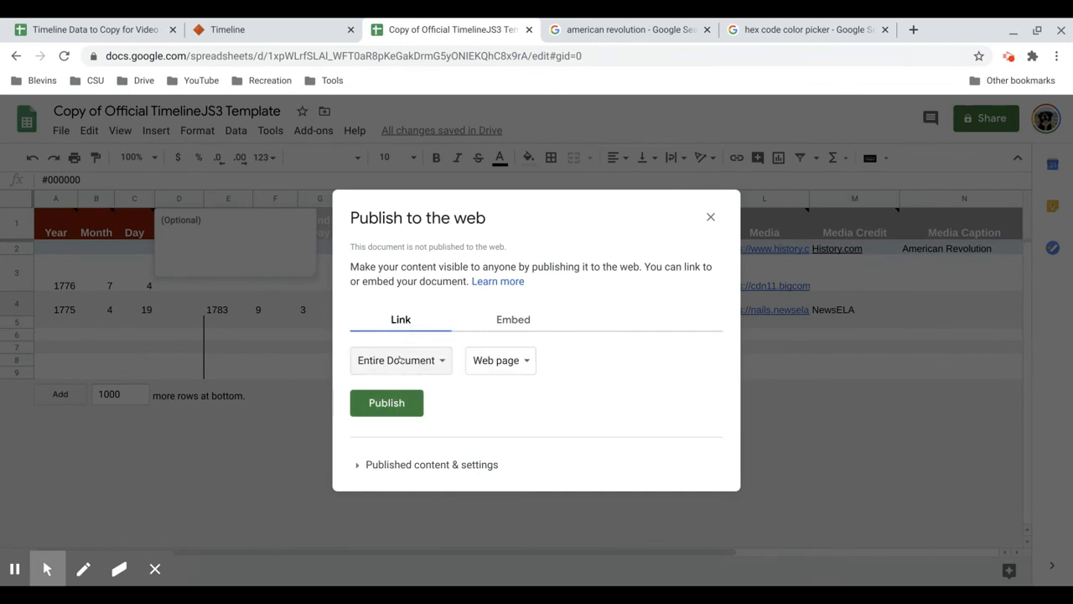
{"action": "left_click", "coordinate": [399, 359]}
{"action": "left_click", "coordinate": [390, 397]}
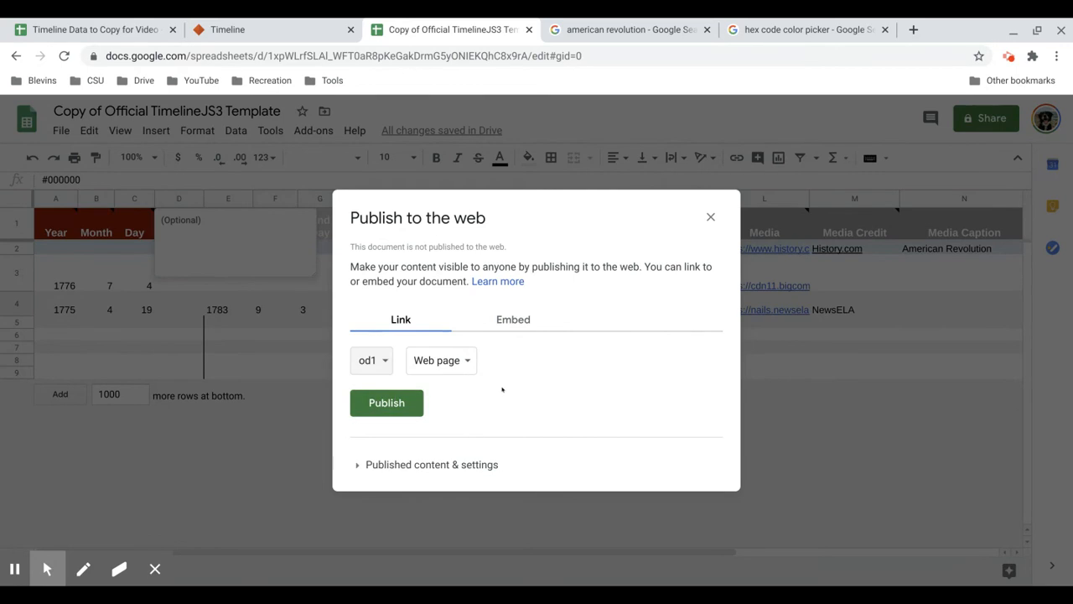
{"action": "left_click", "coordinate": [384, 404]}
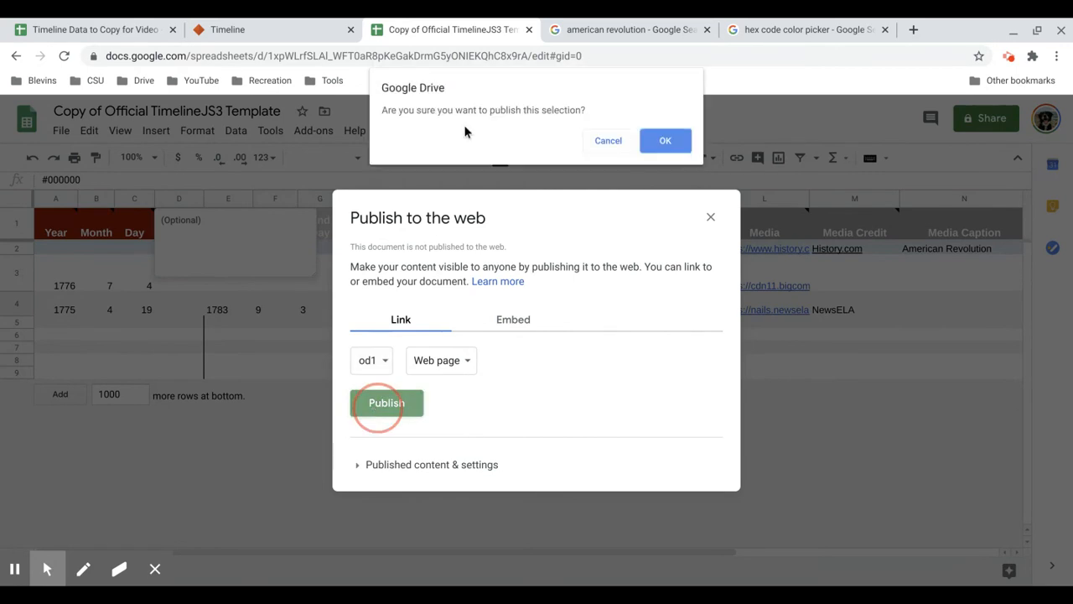
{"action": "left_click", "coordinate": [671, 151]}
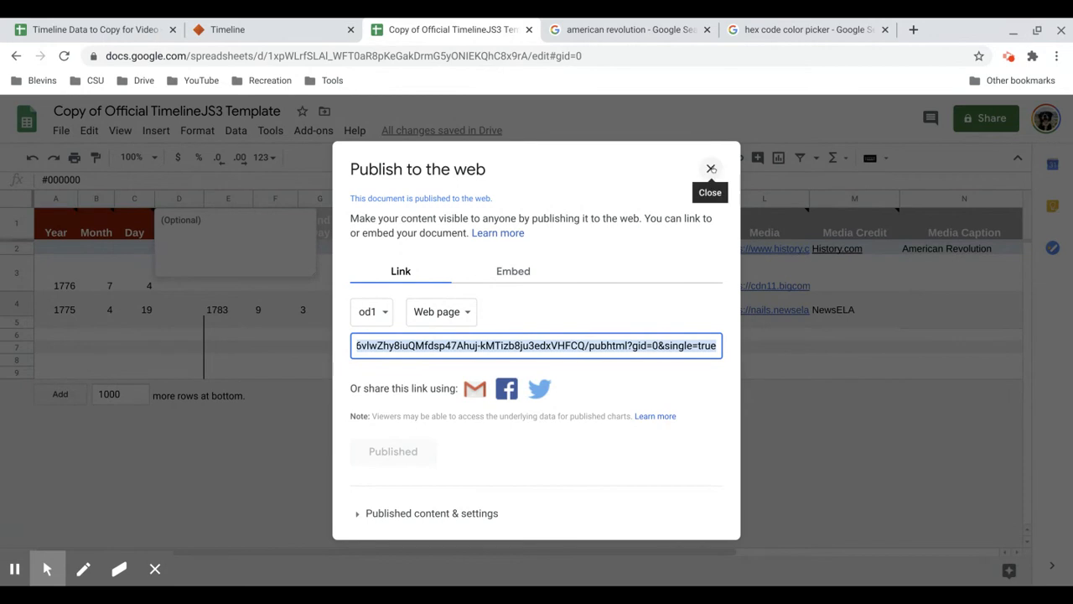
{"action": "left_click", "coordinate": [710, 169]}
Step: Copy the spreadsheet's browser address and paste it as the Google Spreadsheet URL in step 3 of the TimelineJS page
{"action": "left_click", "coordinate": [595, 56]}
{"action": "key", "text": "ctrl+c"}
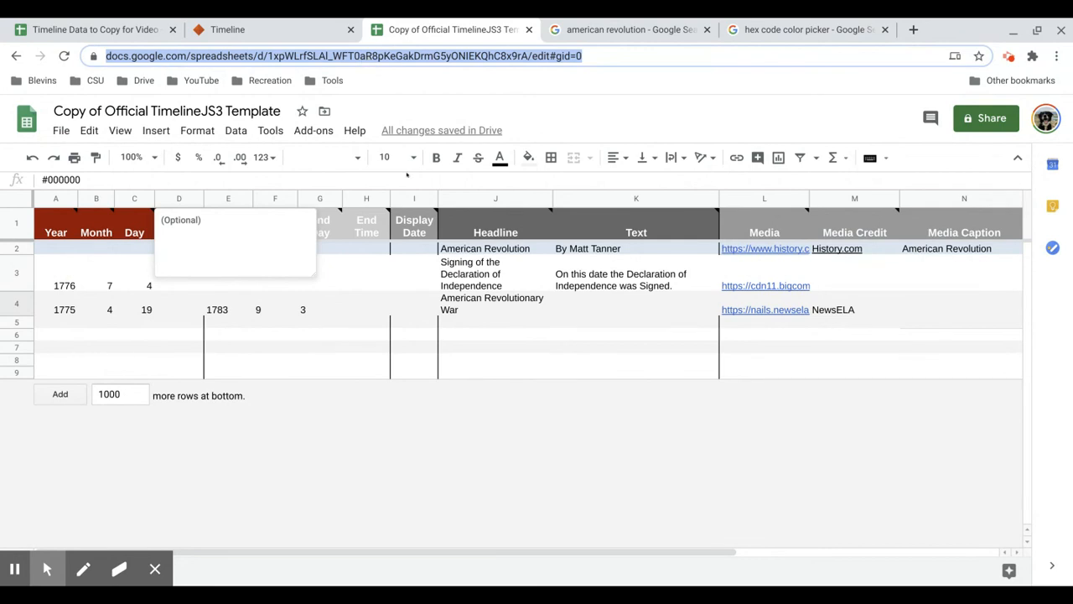
{"action": "left_click", "coordinate": [259, 34]}
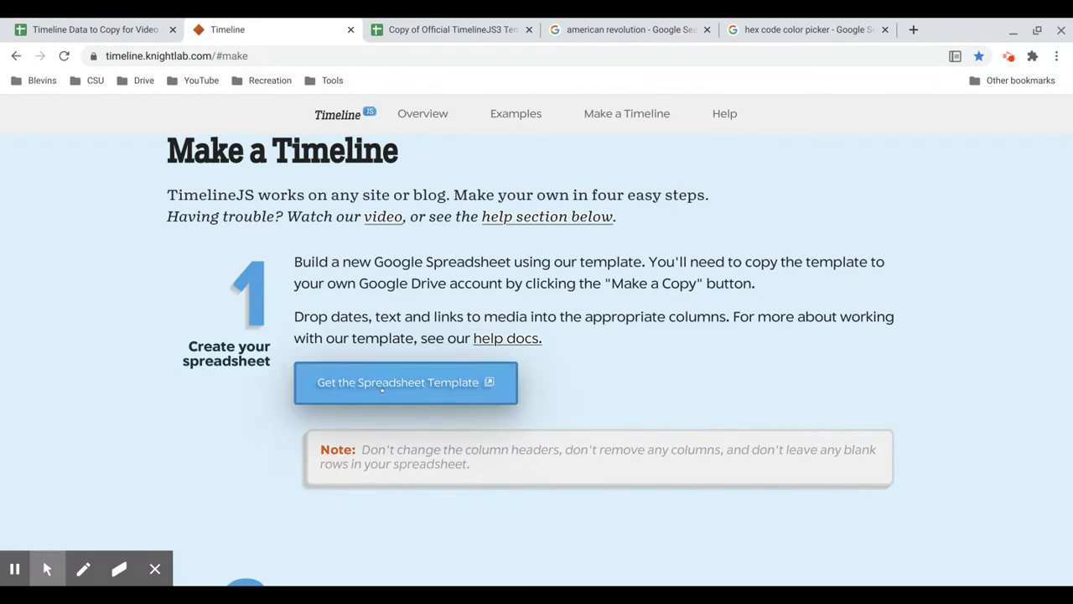
{"action": "scroll", "coordinate": [424, 300], "scroll_direction": "down", "scroll_amount": 3}
{"action": "scroll", "coordinate": [424, 299], "scroll_direction": "down", "scroll_amount": 12}
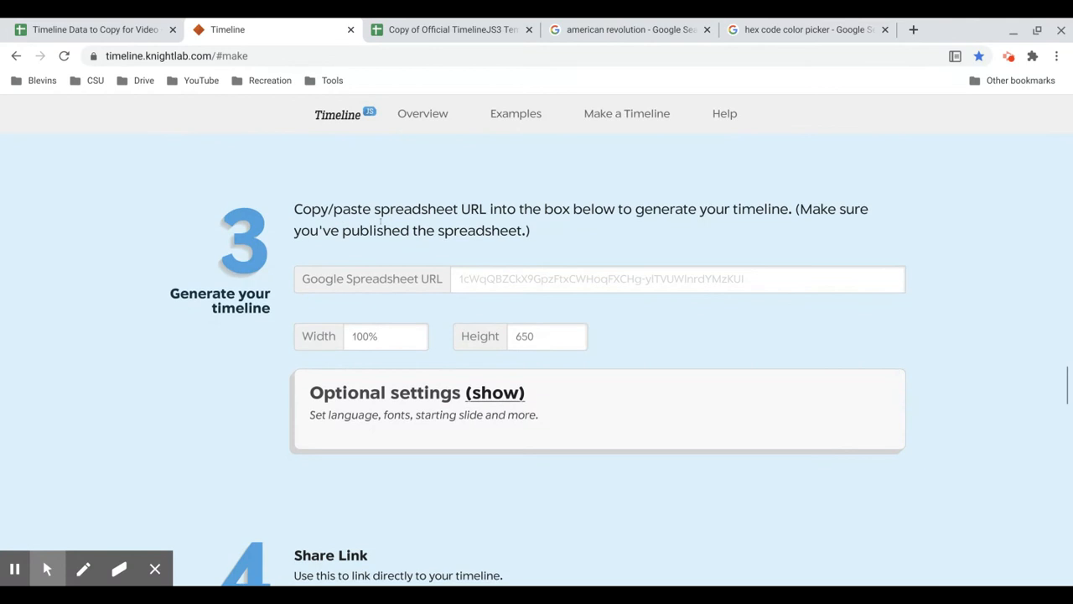
{"action": "left_click", "coordinate": [535, 279]}
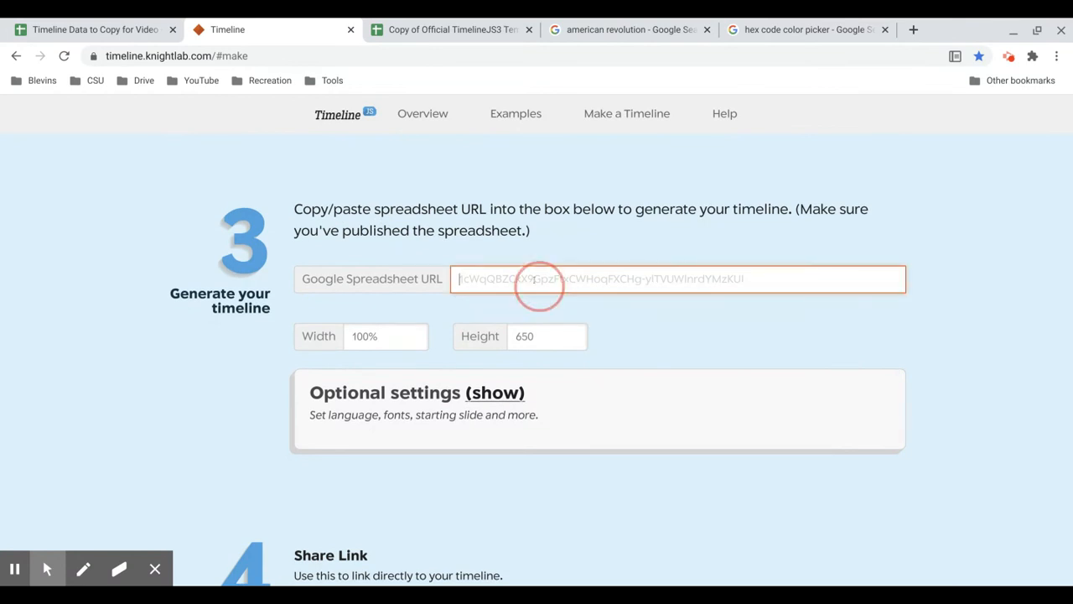
{"action": "key", "text": "ctrl+v"}
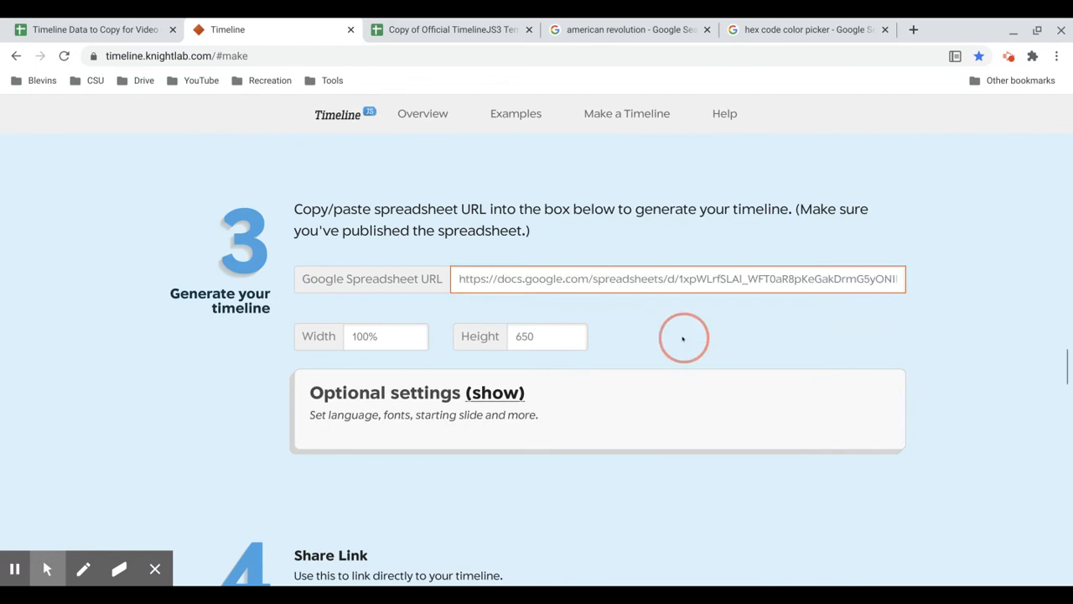
Step: Open a preview of the generated American Revolution timeline in a new window
{"action": "scroll", "coordinate": [682, 335], "scroll_direction": "down", "scroll_amount": 3}
{"action": "scroll", "coordinate": [684, 338], "scroll_direction": "down", "scroll_amount": 2}
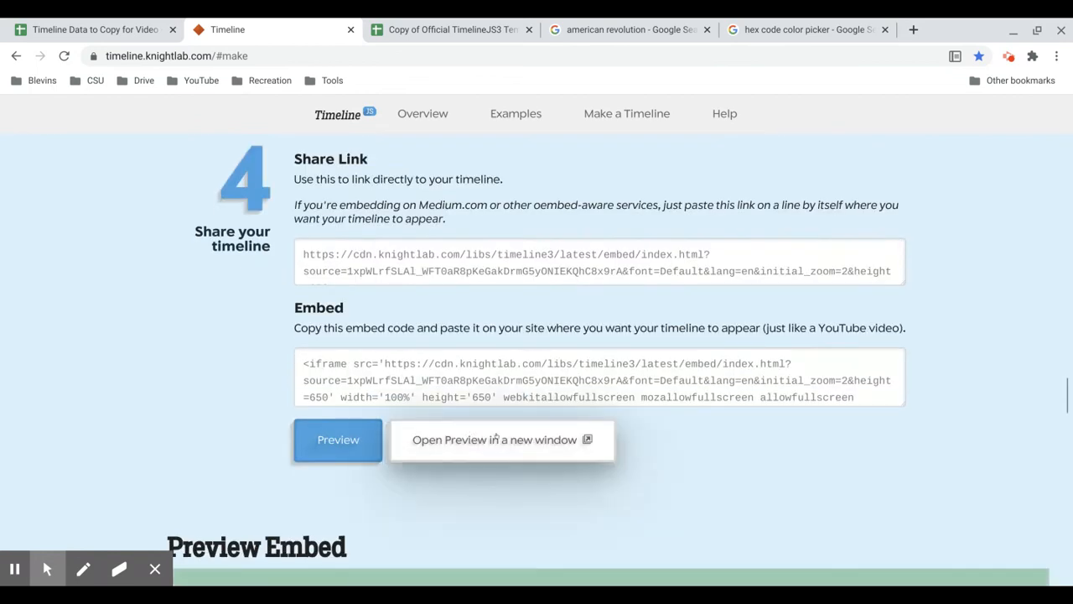
{"action": "left_click", "coordinate": [495, 440]}
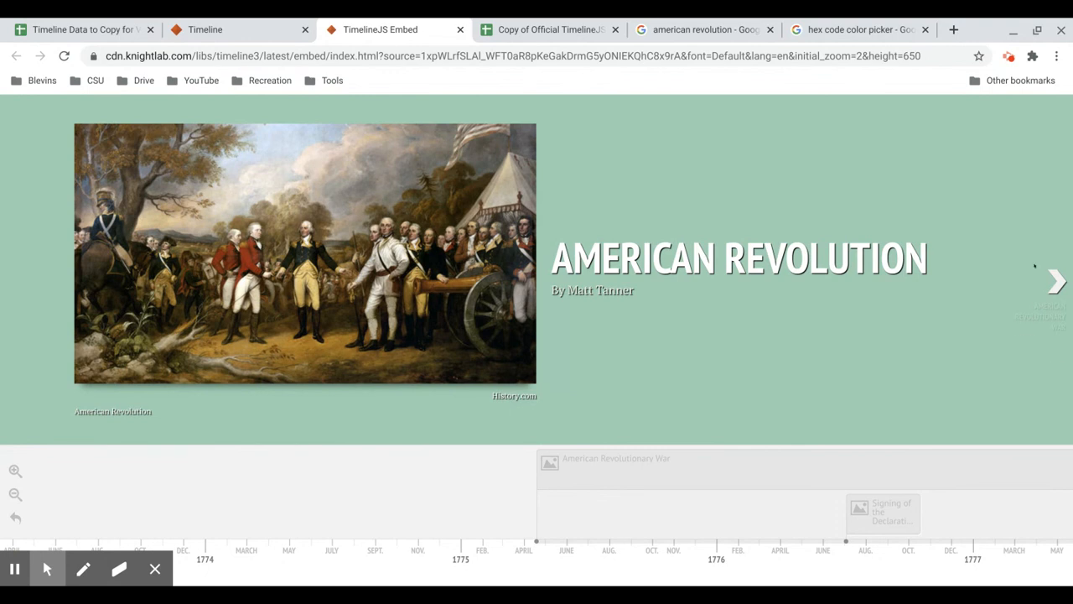
Step: Page through the American Revolutionary War and Signing of the Declaration of Independence slides and examine the event spans along the time axis
{"action": "left_click", "coordinate": [1055, 281]}
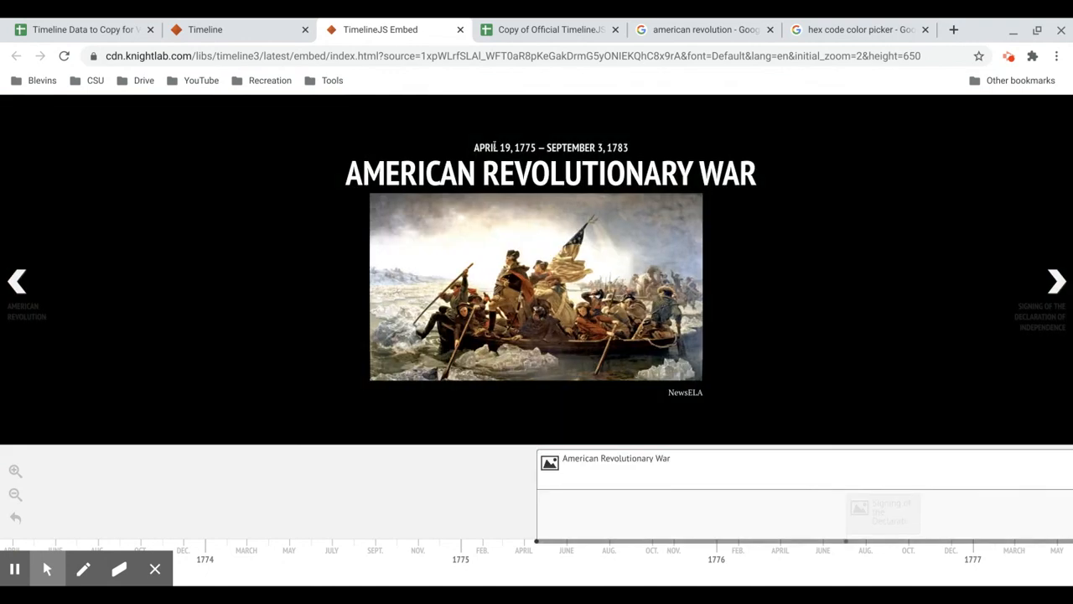
{"action": "left_click_drag", "start_coordinate": [546, 148], "coordinate": [632, 148]}
{"action": "left_click", "coordinate": [647, 148]}
{"action": "left_click", "coordinate": [1056, 283]}
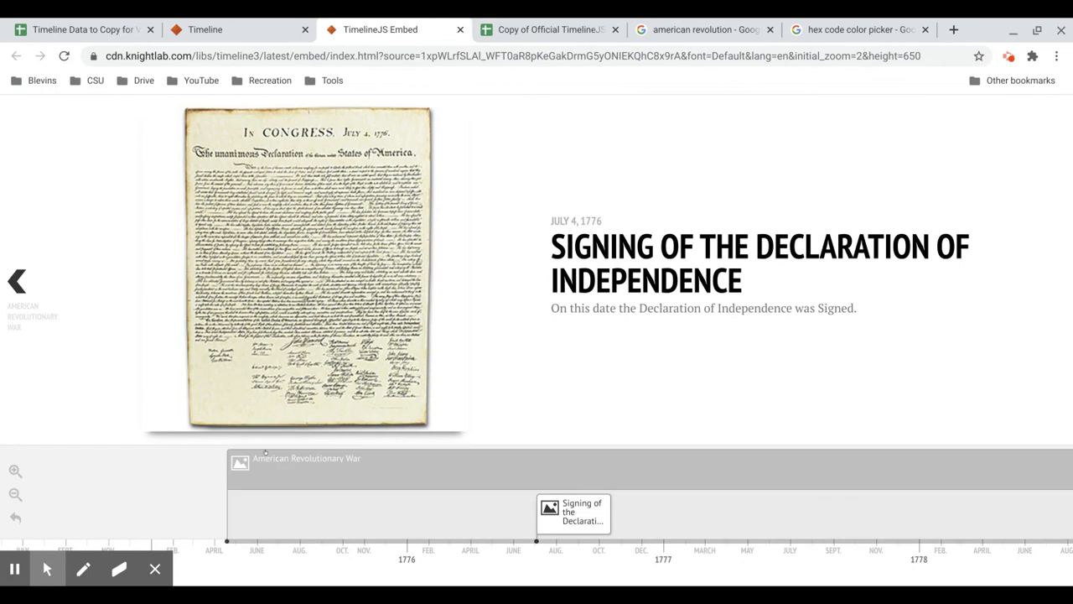
{"action": "scroll", "coordinate": [270, 471], "scroll_direction": "down", "scroll_amount": 5}
{"action": "scroll", "coordinate": [265, 453], "scroll_direction": "up", "scroll_amount": 5}
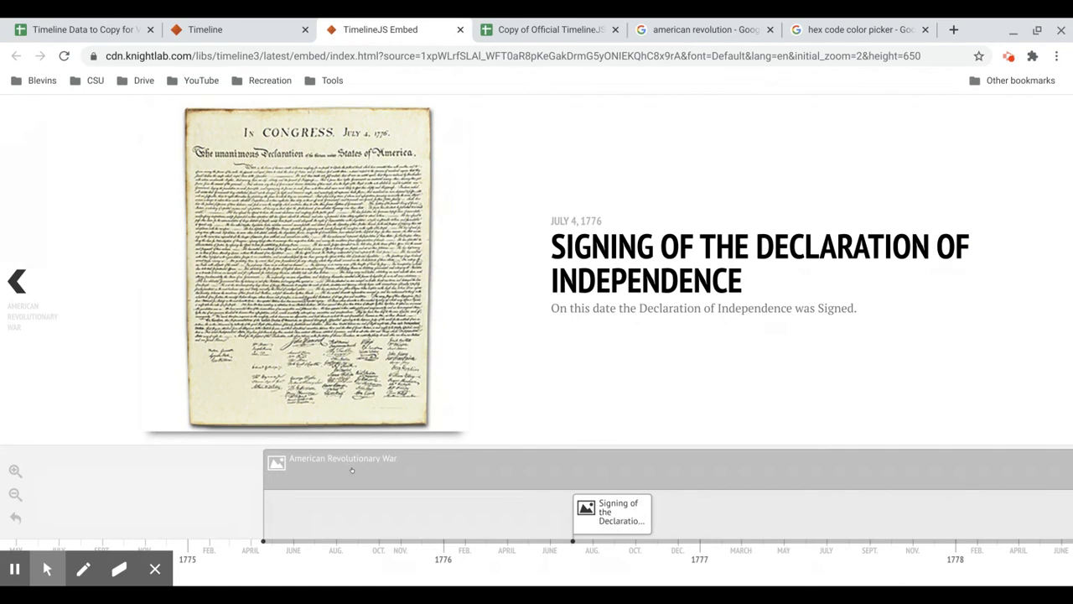
{"action": "scroll", "coordinate": [352, 470], "scroll_direction": "down", "scroll_amount": 10}
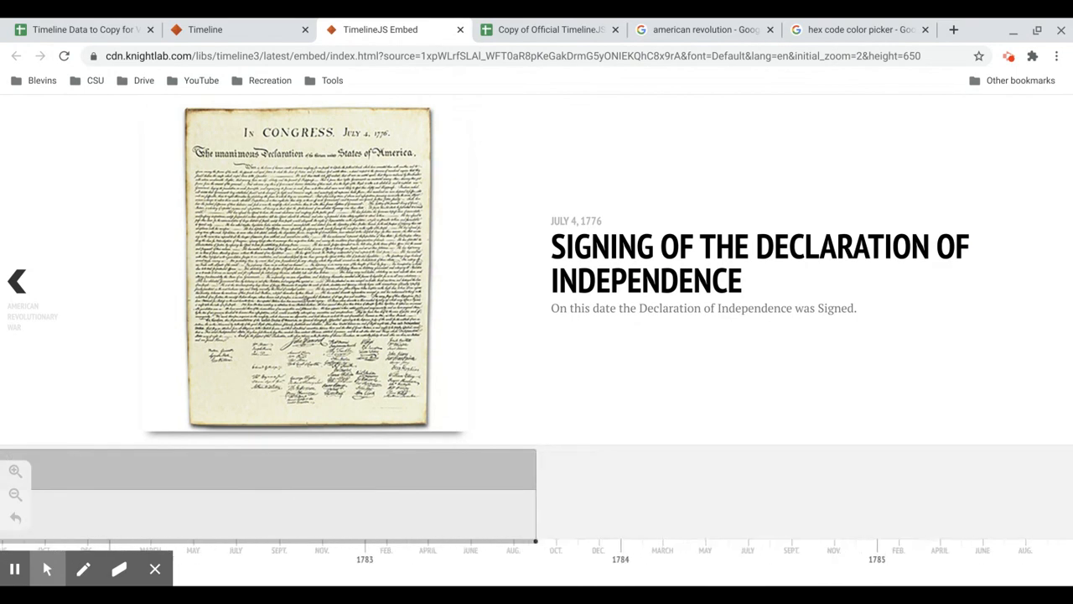
{"action": "scroll", "coordinate": [536, 504], "scroll_direction": "up", "scroll_amount": 10}
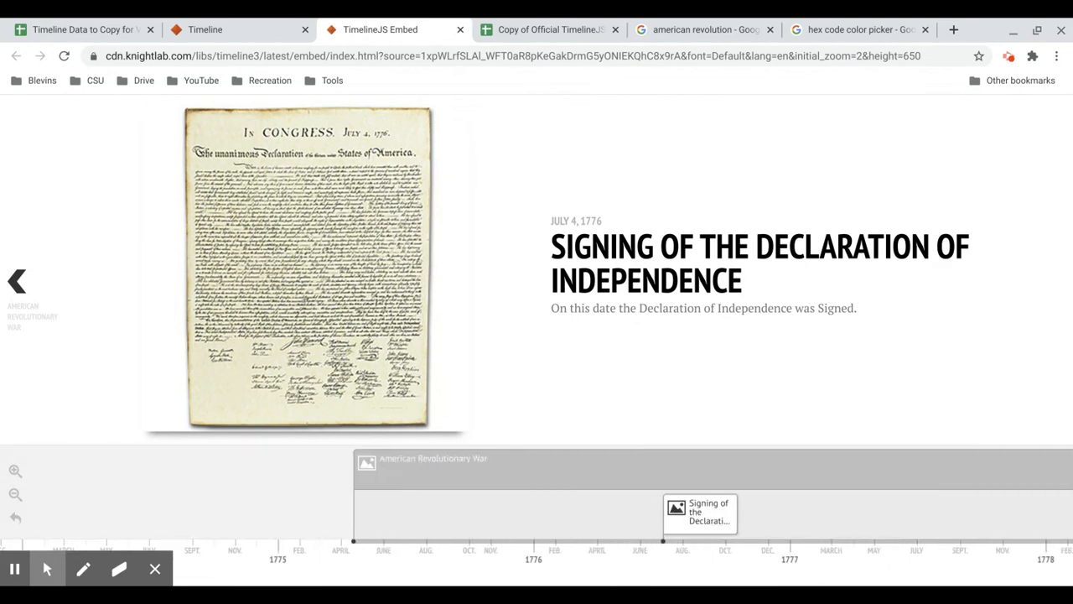
{"action": "scroll", "coordinate": [297, 481], "scroll_direction": "down", "scroll_amount": 2}
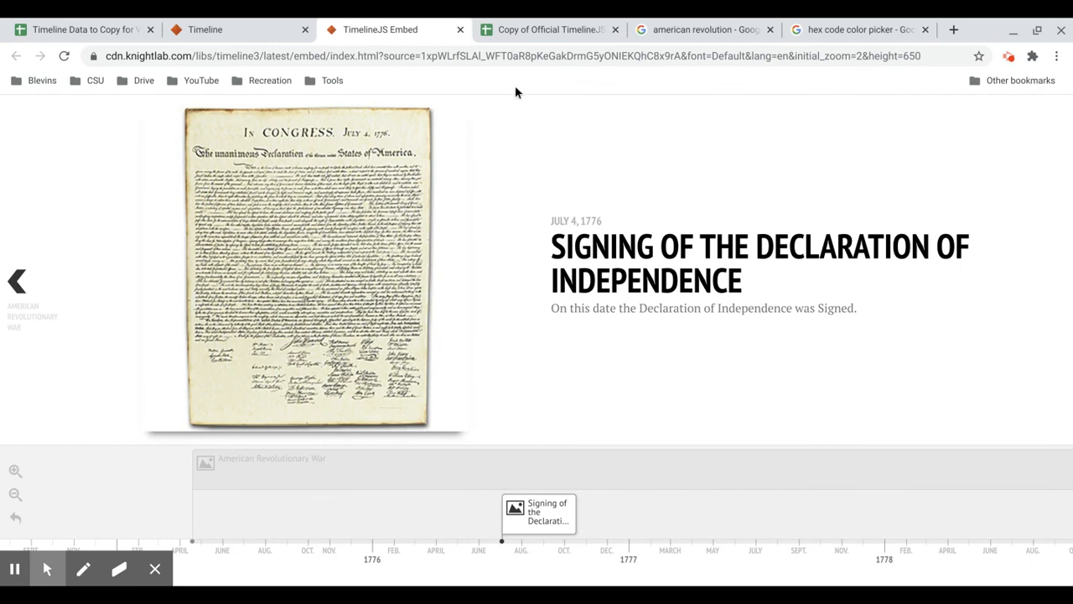
Step: In the Copy of Official TimelineJS3 Template spreadsheet, clear the American Revolution entries in rows 2 to 4 across all columns
{"action": "left_click", "coordinate": [506, 33]}
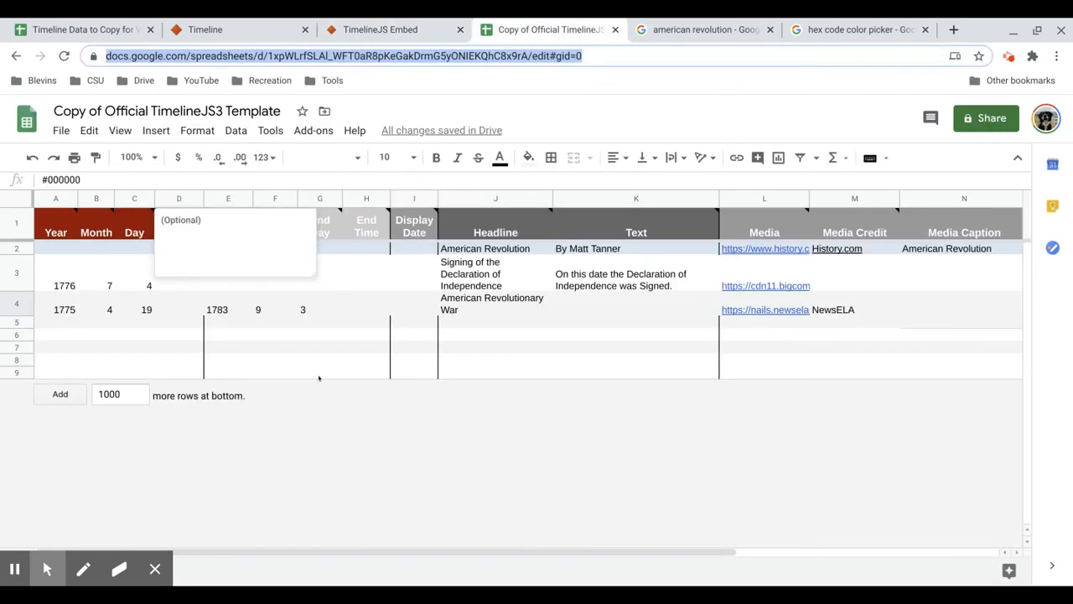
{"action": "left_click", "coordinate": [413, 303]}
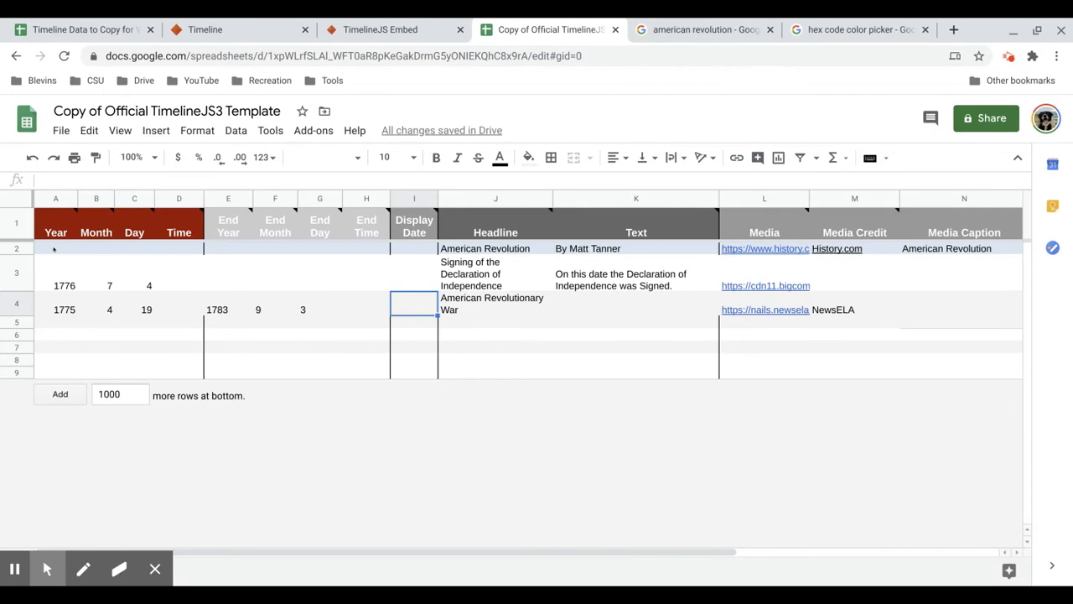
{"action": "left_click_drag", "start_coordinate": [54, 248], "coordinate": [958, 308]}
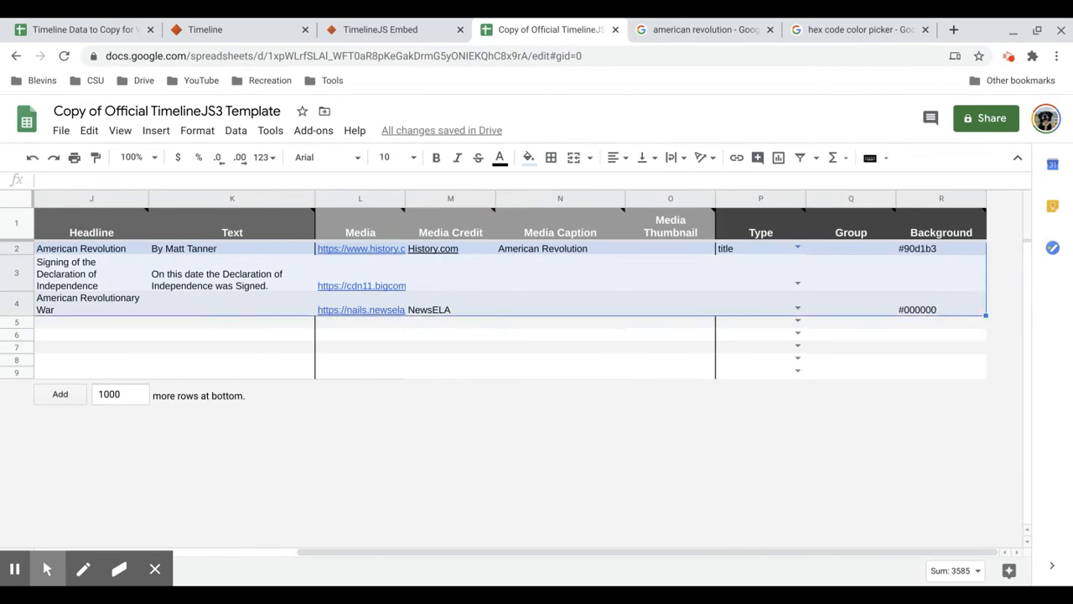
{"action": "key", "text": "Delete"}
{"action": "left_click", "coordinate": [860, 336]}
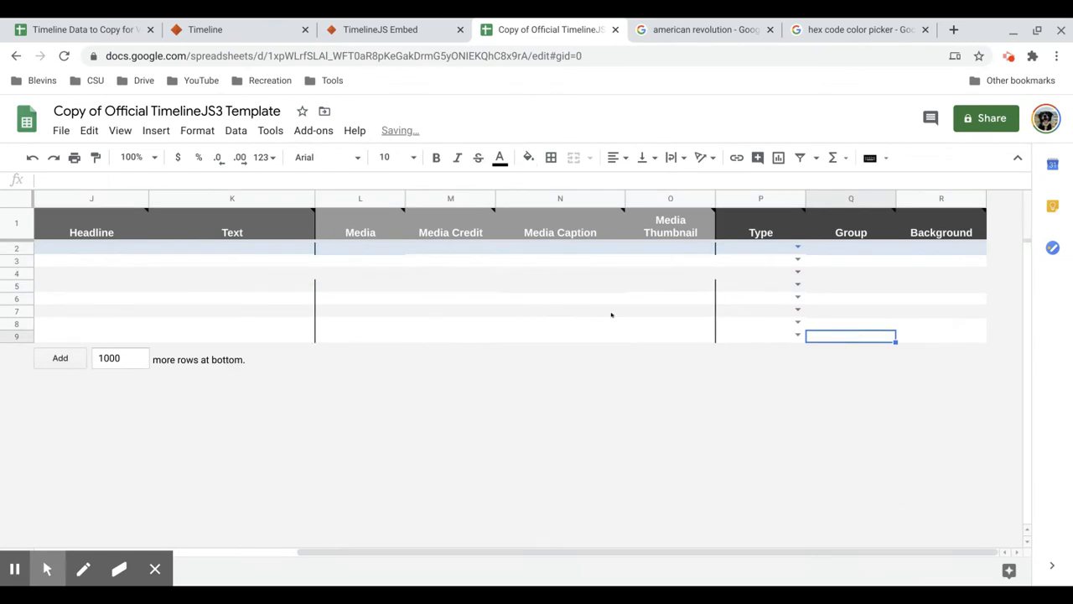
{"action": "scroll", "coordinate": [611, 314], "scroll_direction": "left", "scroll_amount": 5}
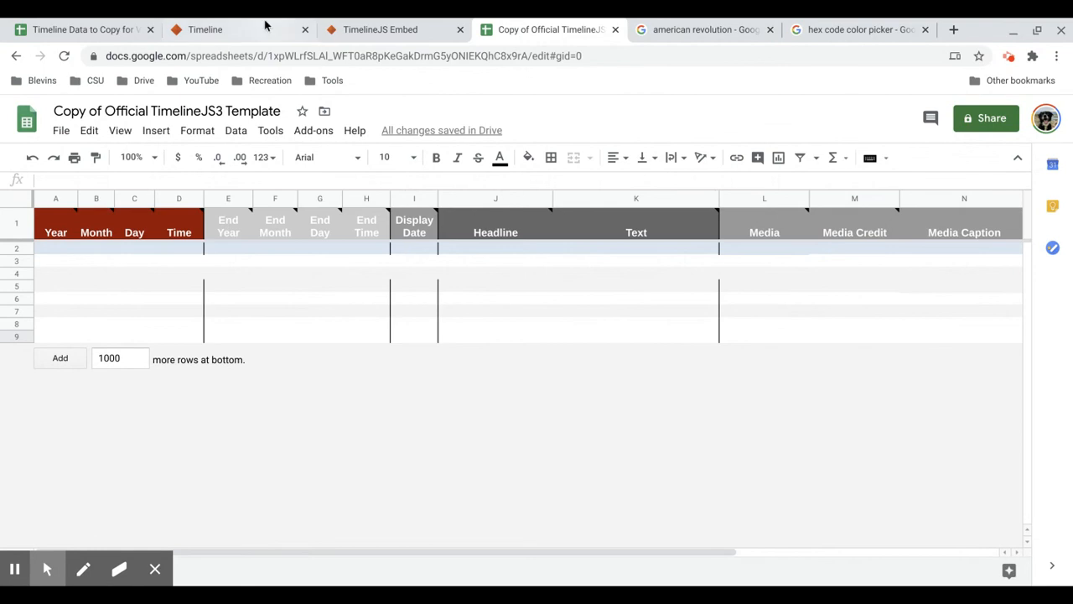
Step: In the Timeline Data to Copy for Video spreadsheet, copy all Earth History rows from the title row through Quaternary Period
{"action": "left_click", "coordinate": [78, 29]}
{"action": "scroll", "coordinate": [233, 273], "scroll_direction": "up", "scroll_amount": 5}
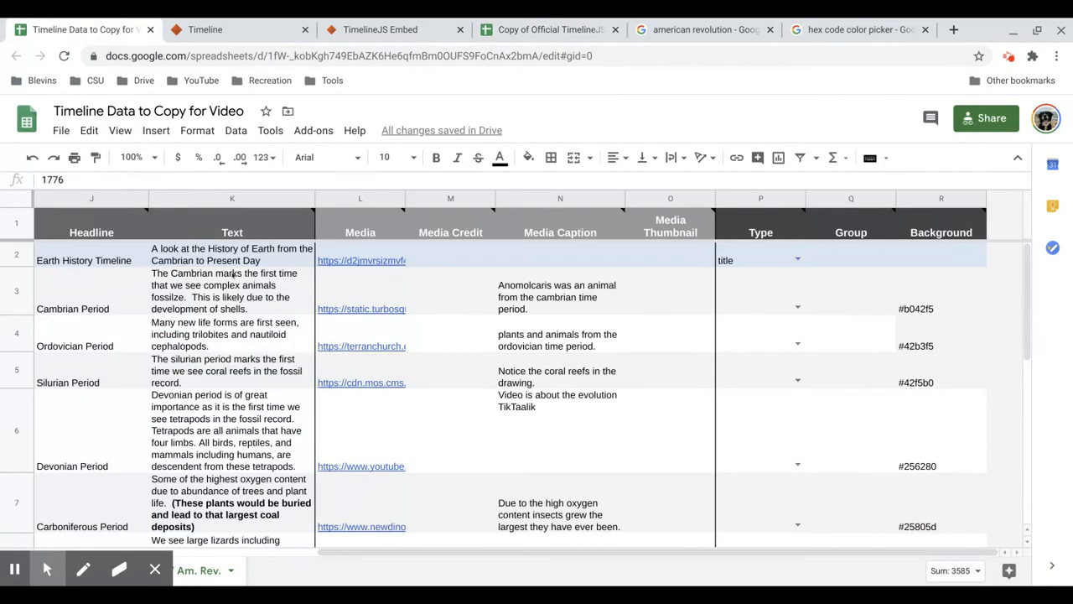
{"action": "left_click", "coordinate": [221, 345]}
{"action": "scroll", "coordinate": [310, 328], "scroll_direction": "left", "scroll_amount": 5}
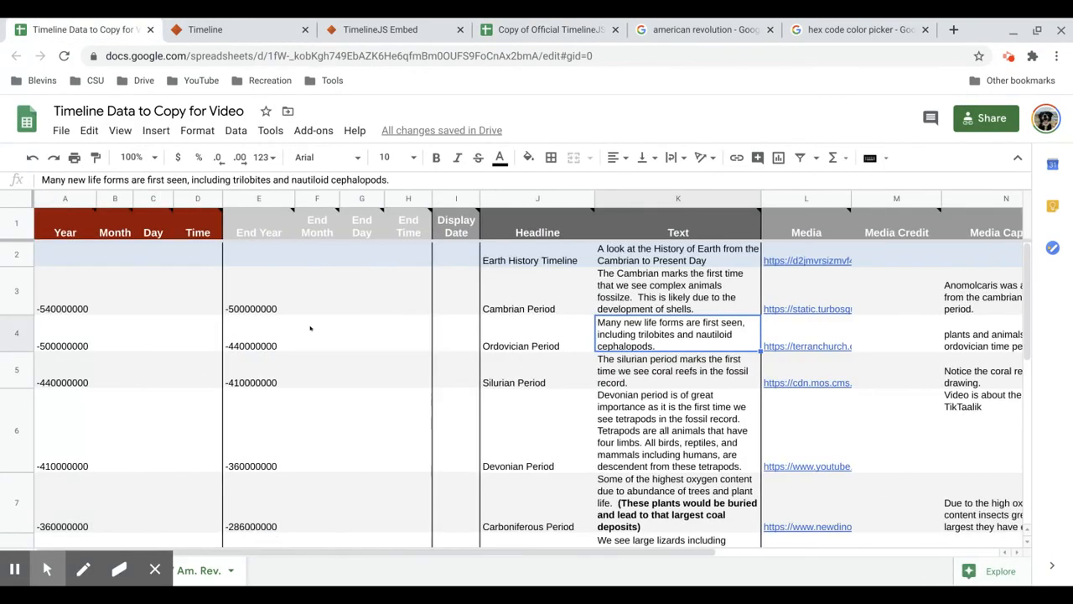
{"action": "left_click_drag", "start_coordinate": [59, 255], "coordinate": [944, 453]}
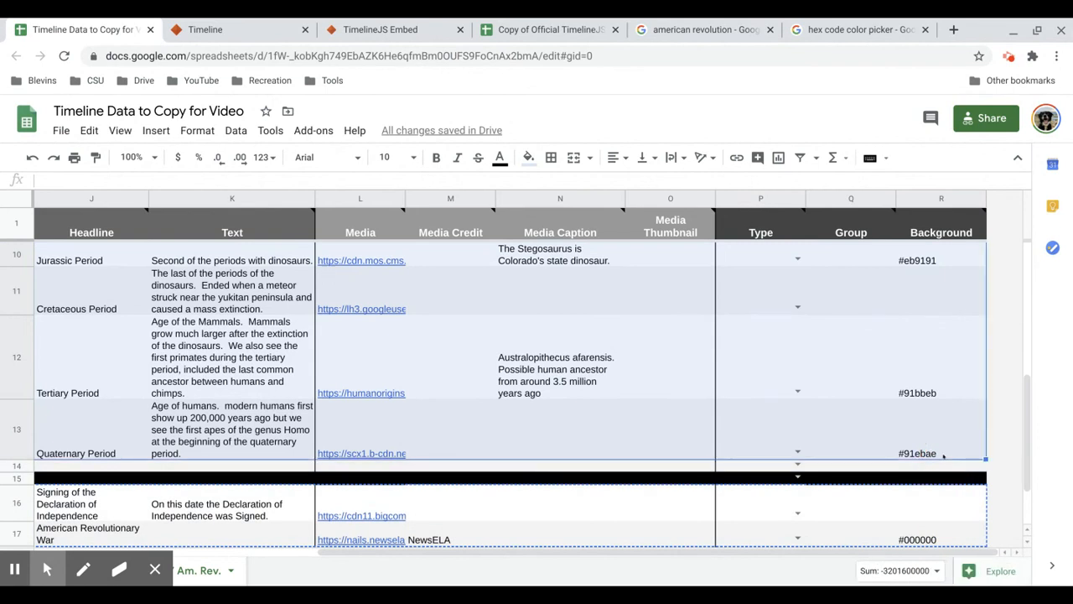
{"action": "key", "text": "ctrl+c"}
Step: Paste the copied Earth History rows into the template spreadsheet starting at cell A2
{"action": "left_click", "coordinate": [527, 32]}
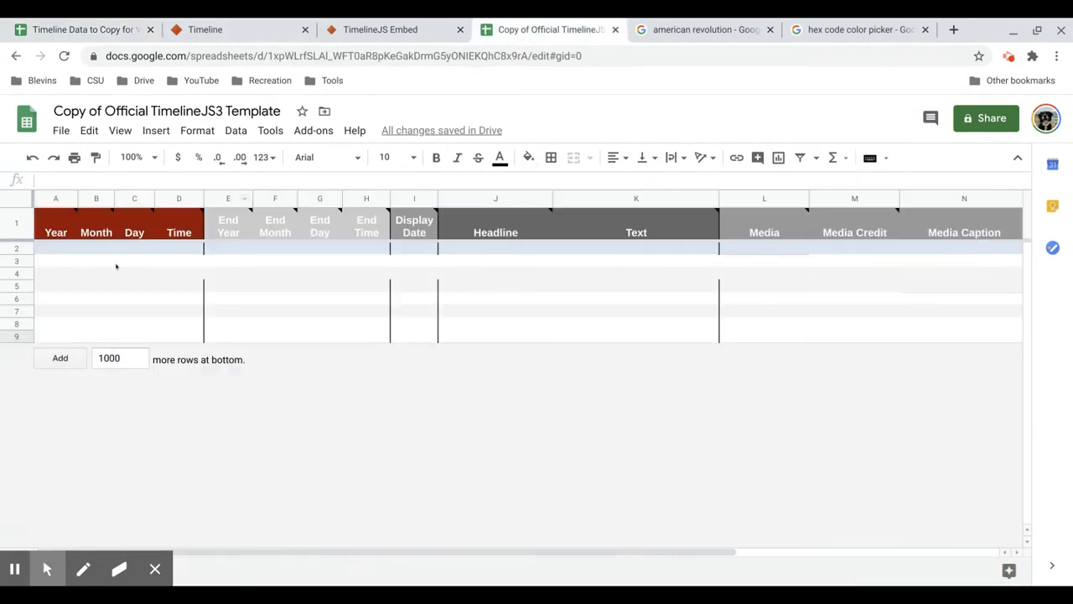
{"action": "left_click", "coordinate": [61, 248]}
{"action": "key", "text": "ctrl+v"}
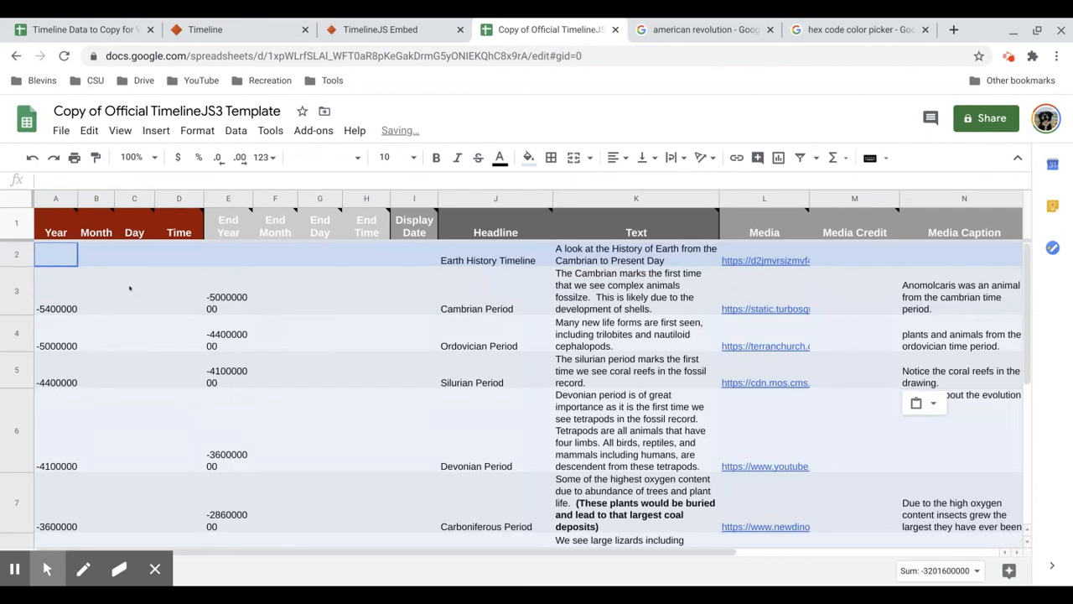
{"action": "left_click", "coordinate": [128, 289]}
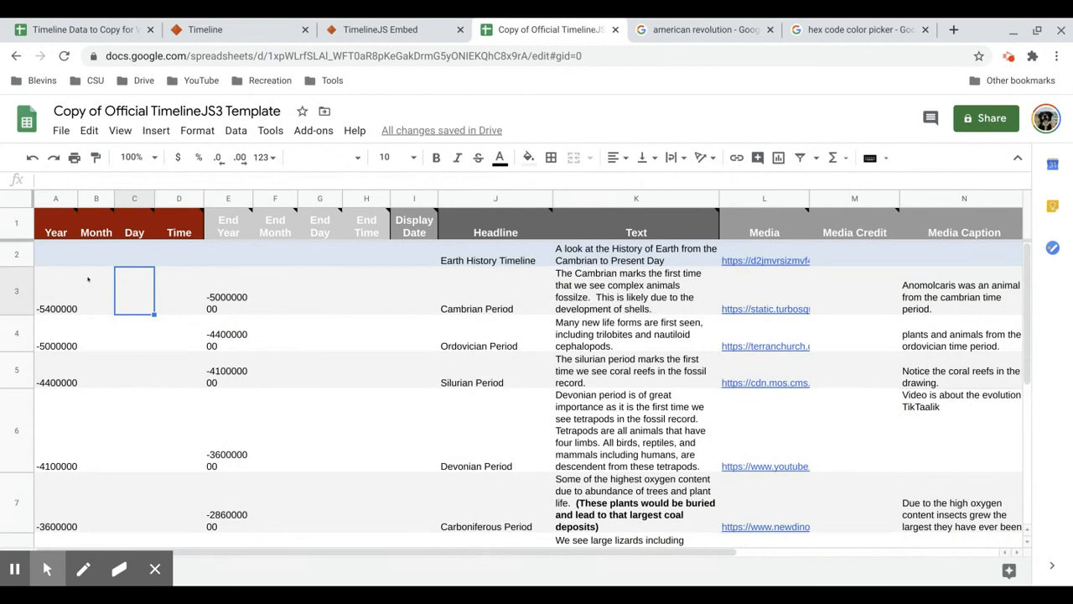
Step: Examine the Earth History title row's headline, text and type, and the Cambrian Period row's headline, start year and end year
{"action": "left_click", "coordinate": [513, 255]}
{"action": "left_click", "coordinate": [616, 253]}
{"action": "scroll", "coordinate": [617, 254], "scroll_direction": "right", "scroll_amount": 5}
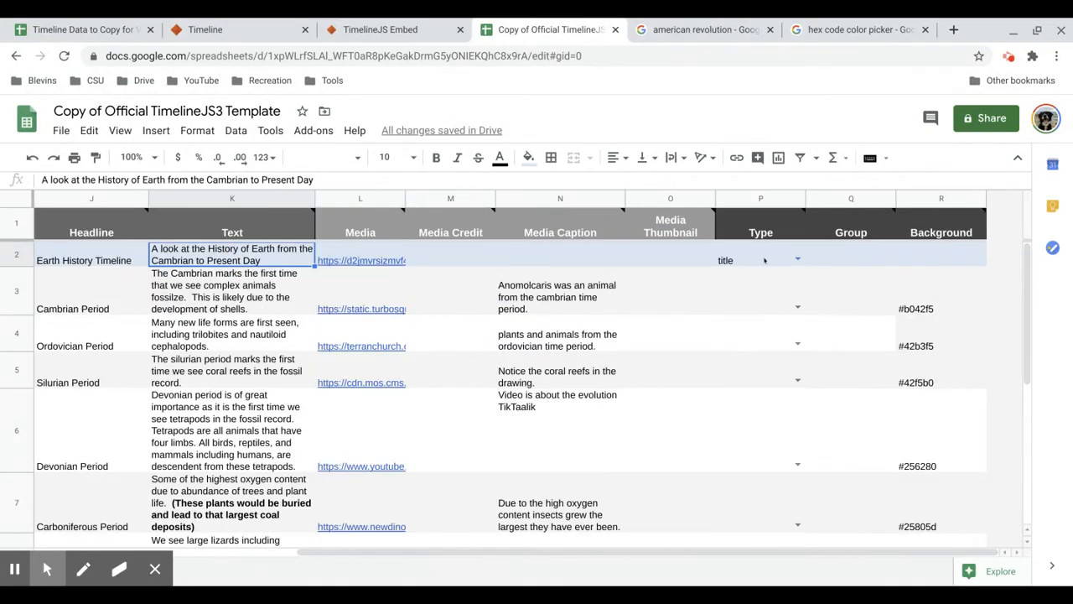
{"action": "scroll", "coordinate": [593, 371], "scroll_direction": "left", "scroll_amount": 5}
{"action": "left_click", "coordinate": [57, 300]}
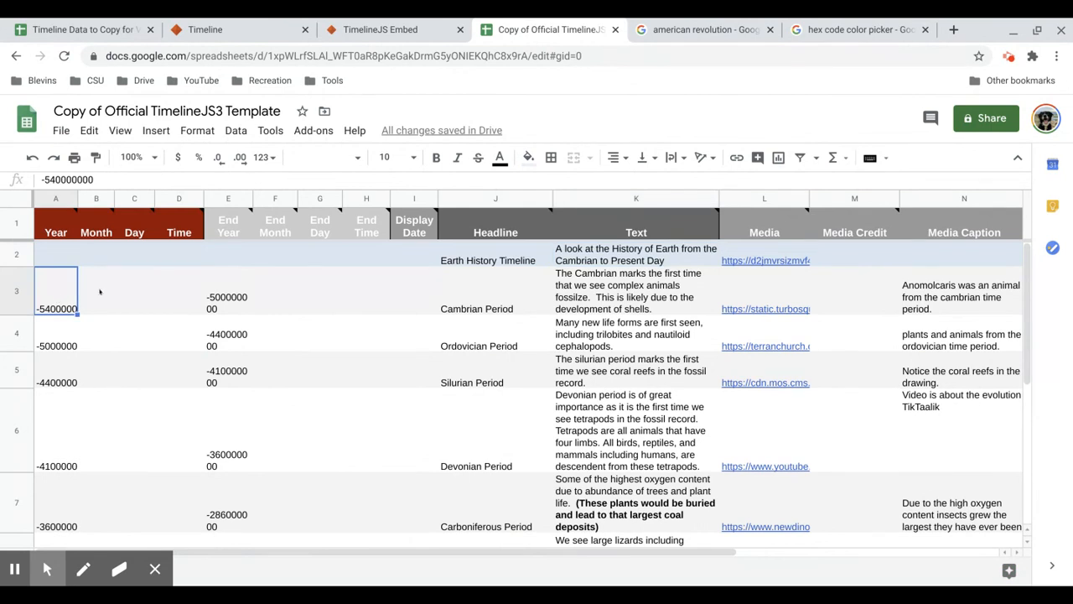
{"action": "left_click", "coordinate": [460, 297]}
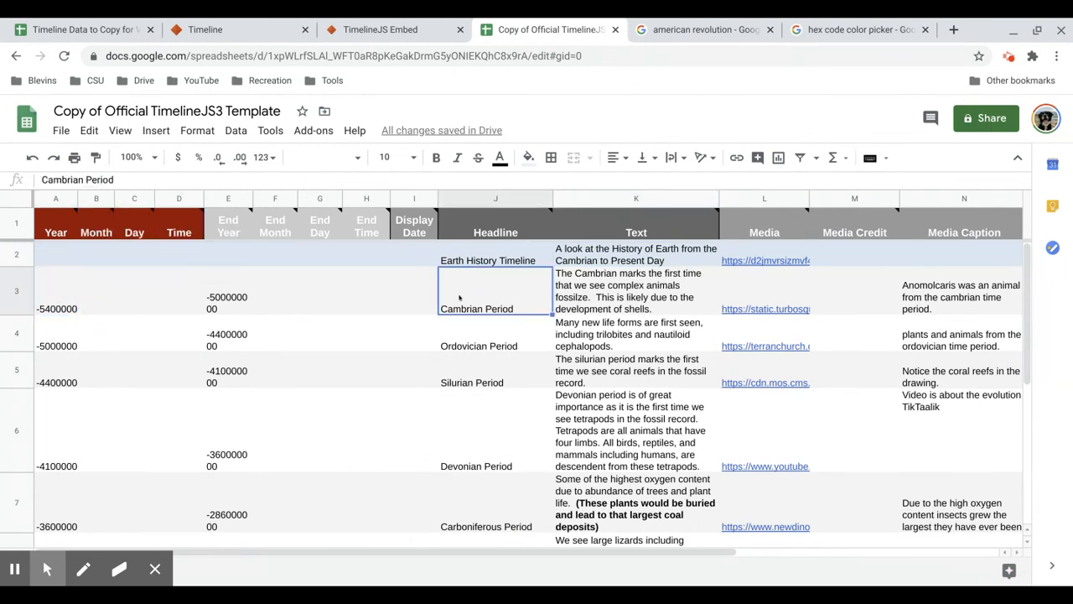
{"action": "left_click", "coordinate": [59, 303]}
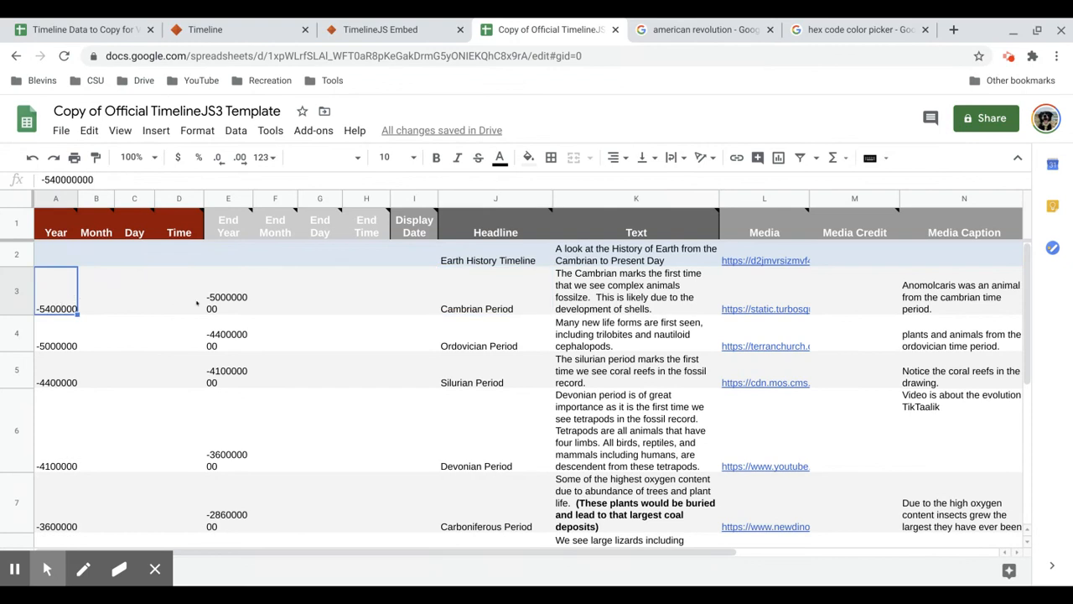
{"action": "left_click", "coordinate": [226, 300]}
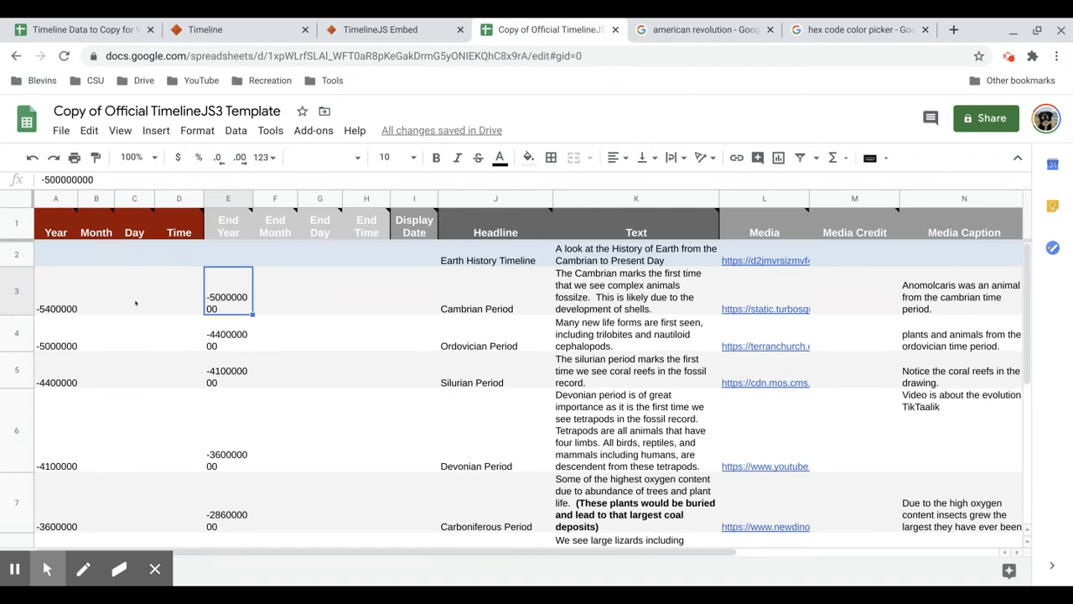
{"action": "left_click", "coordinate": [69, 299]}
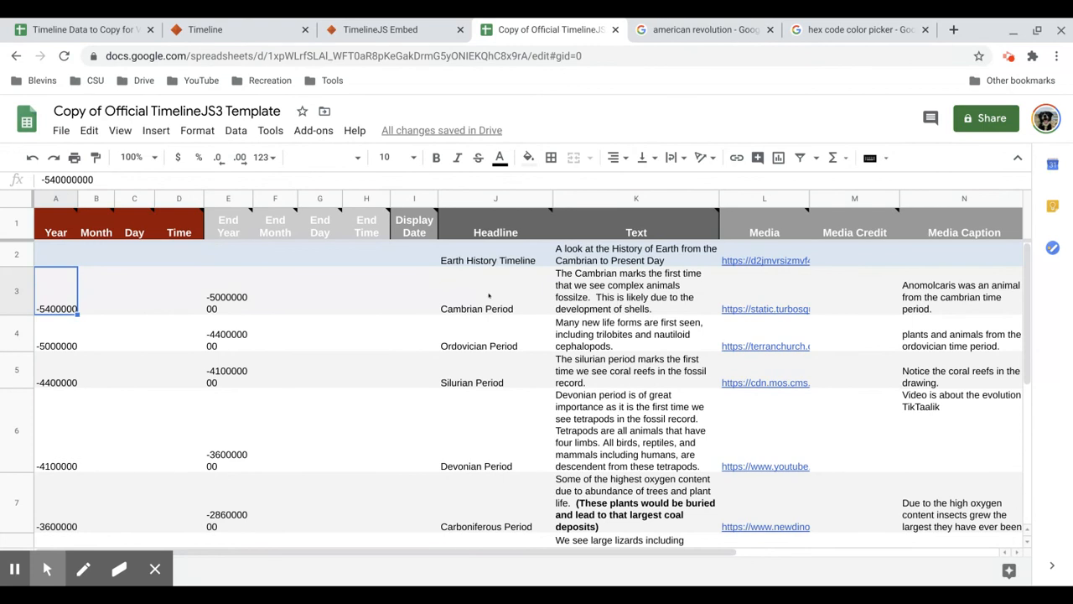
Step: Examine the geological period rows' text, media links, credits, captions and background colours, including the Devonian Period's YouTube link
{"action": "scroll", "coordinate": [489, 295], "scroll_direction": "down", "scroll_amount": 2}
{"action": "scroll", "coordinate": [492, 440], "scroll_direction": "up", "scroll_amount": 2}
{"action": "left_click", "coordinate": [608, 310]}
{"action": "scroll", "coordinate": [618, 345], "scroll_direction": "down", "scroll_amount": 3}
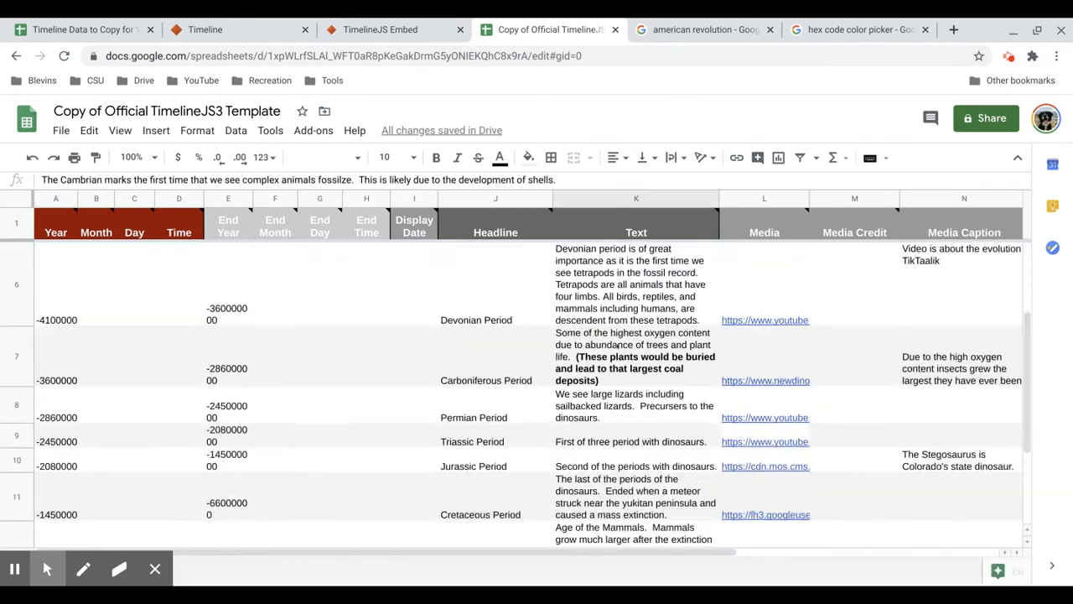
{"action": "scroll", "coordinate": [617, 346], "scroll_direction": "up", "scroll_amount": 3}
{"action": "left_click", "coordinate": [839, 290]}
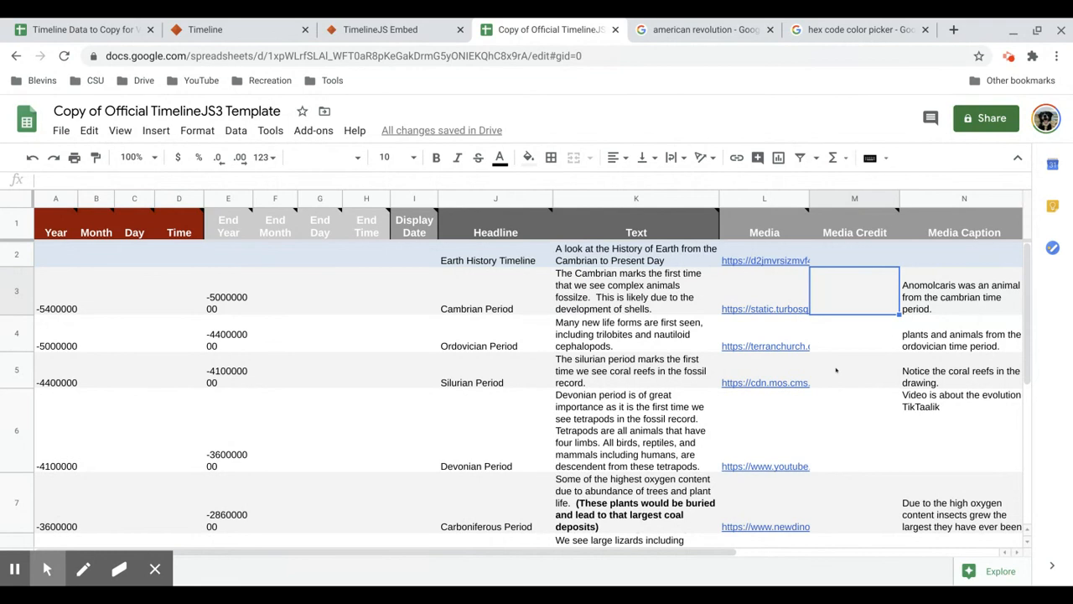
{"action": "scroll", "coordinate": [836, 408], "scroll_direction": "down", "scroll_amount": 3}
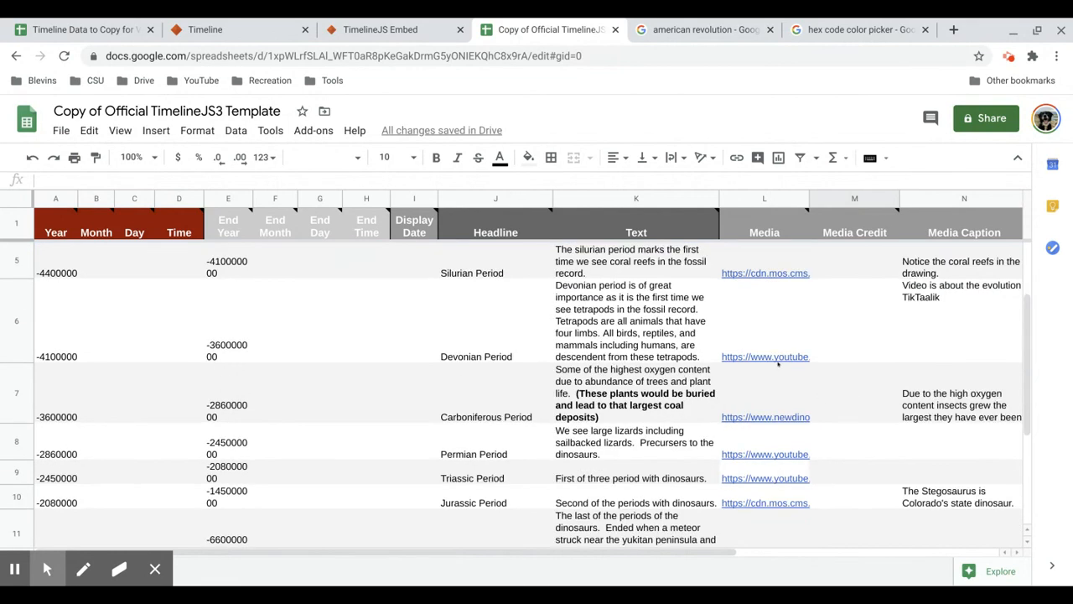
{"action": "mouse_move", "coordinate": [782, 362]}
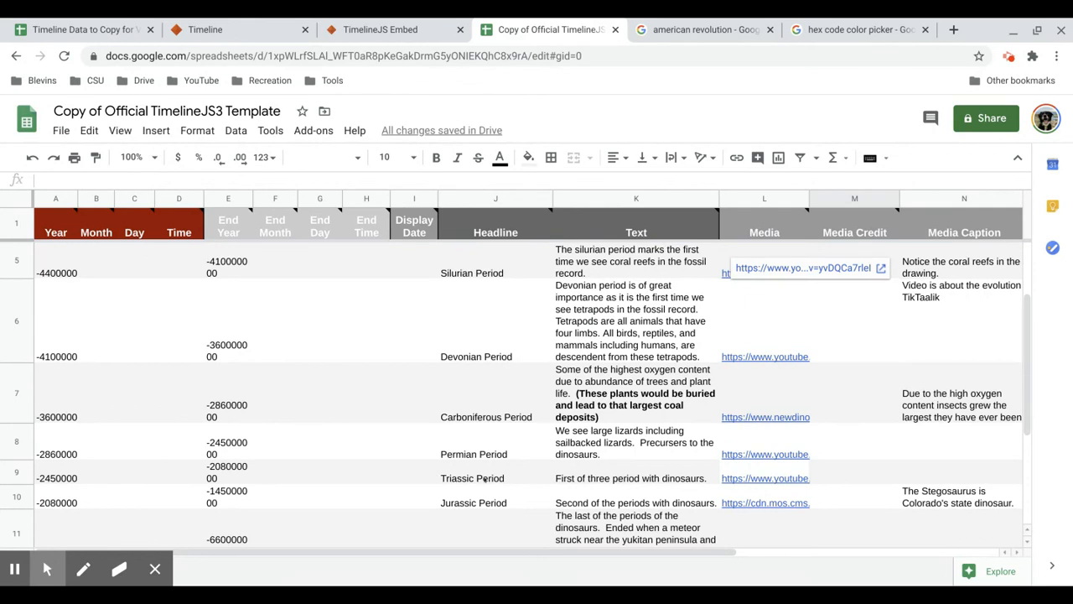
{"action": "scroll", "coordinate": [722, 453], "scroll_direction": "right", "scroll_amount": 5}
{"action": "scroll", "coordinate": [726, 456], "scroll_direction": "left", "scroll_amount": 5}
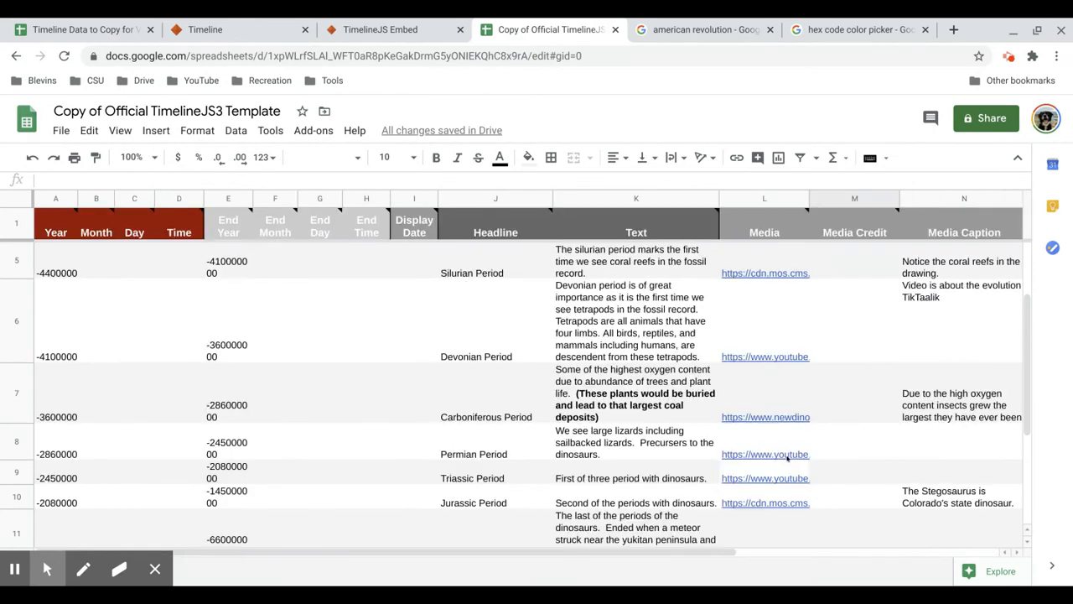
{"action": "scroll", "coordinate": [787, 460], "scroll_direction": "up", "scroll_amount": 3}
{"action": "scroll", "coordinate": [847, 448], "scroll_direction": "right", "scroll_amount": 5}
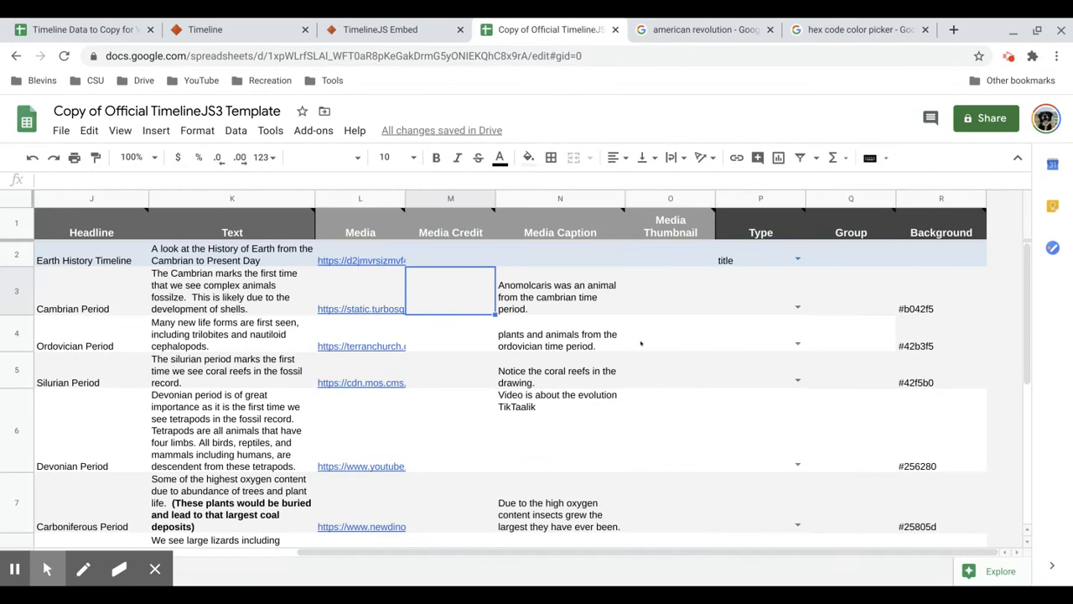
{"action": "scroll", "coordinate": [640, 343], "scroll_direction": "left", "scroll_amount": 5}
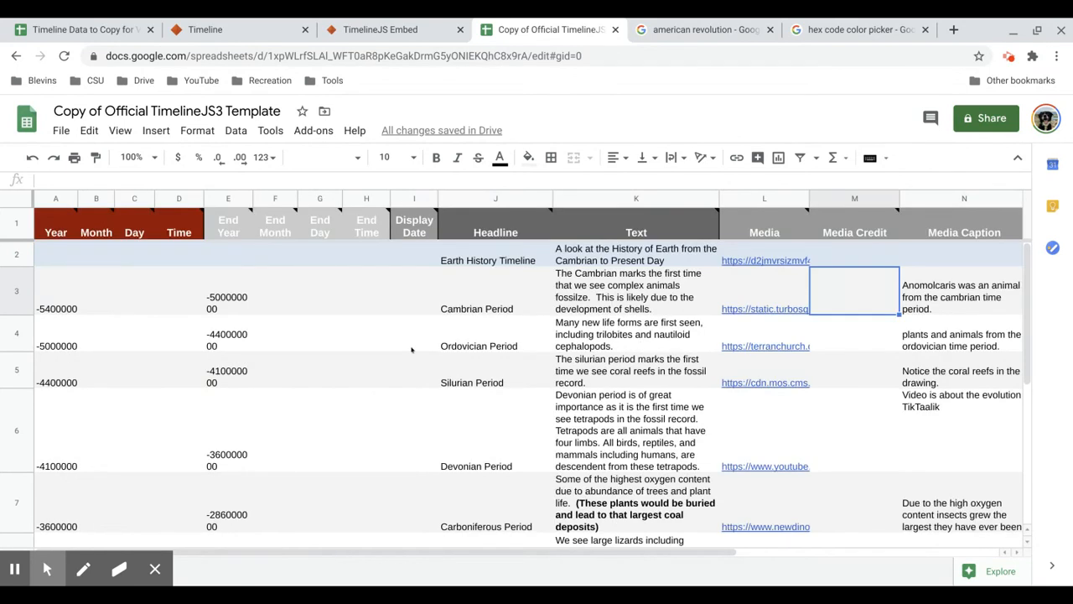
Step: Reload the TimelineJS preview page with the Earth History data and move along its time axis toward the Devonian Period
{"action": "left_click", "coordinate": [395, 31]}
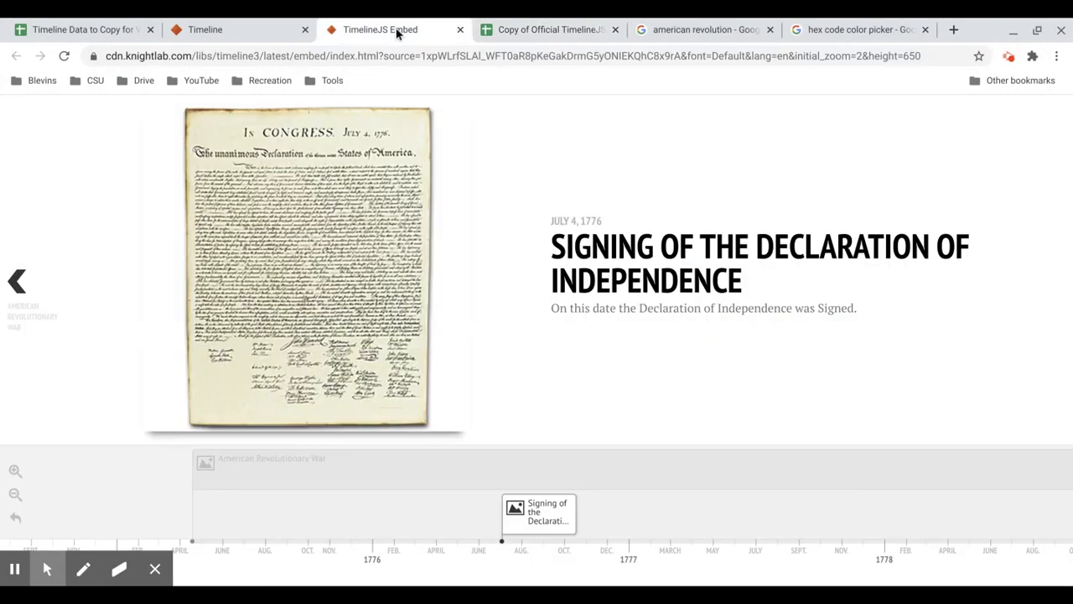
{"action": "left_click", "coordinate": [70, 56]}
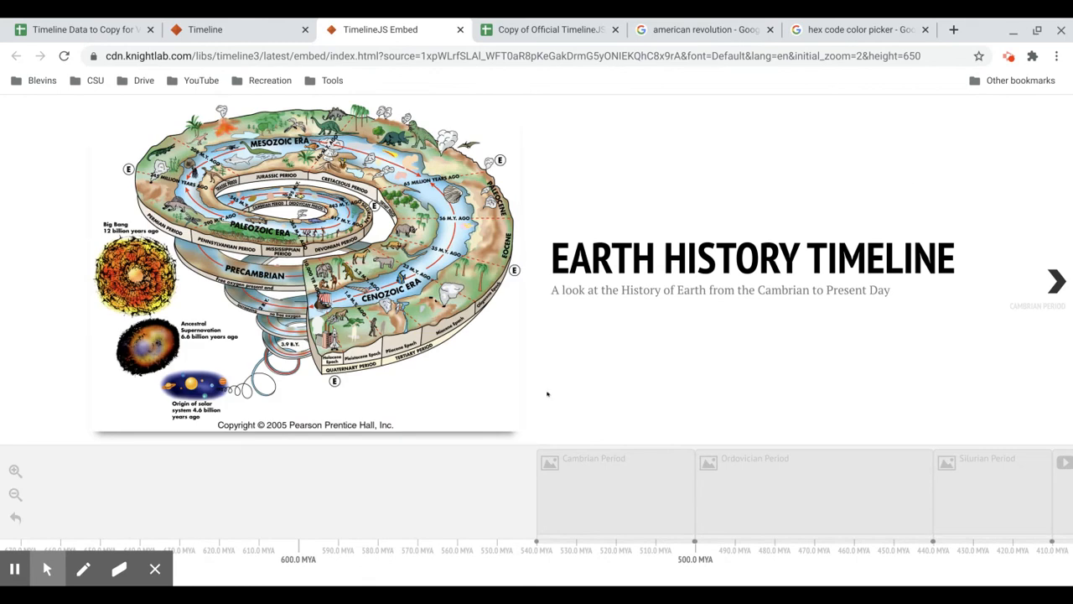
{"action": "scroll", "coordinate": [797, 517], "scroll_direction": "right", "scroll_amount": 10}
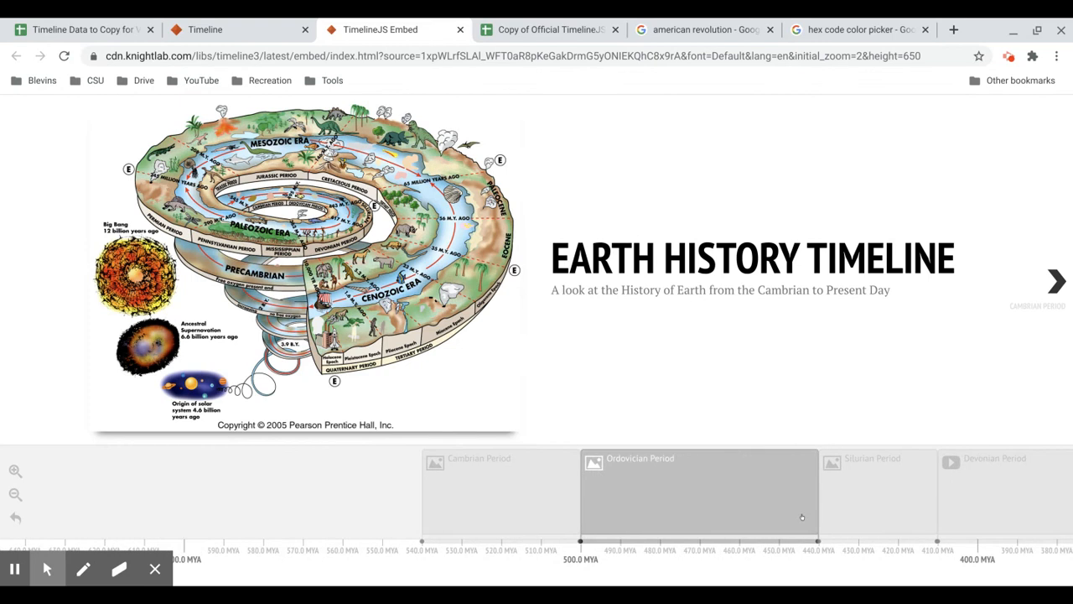
Step: Look over the time axis up to the Quaternary Period and open the Cambrian Period slide
{"action": "scroll", "coordinate": [802, 517], "scroll_direction": "right", "scroll_amount": 8}
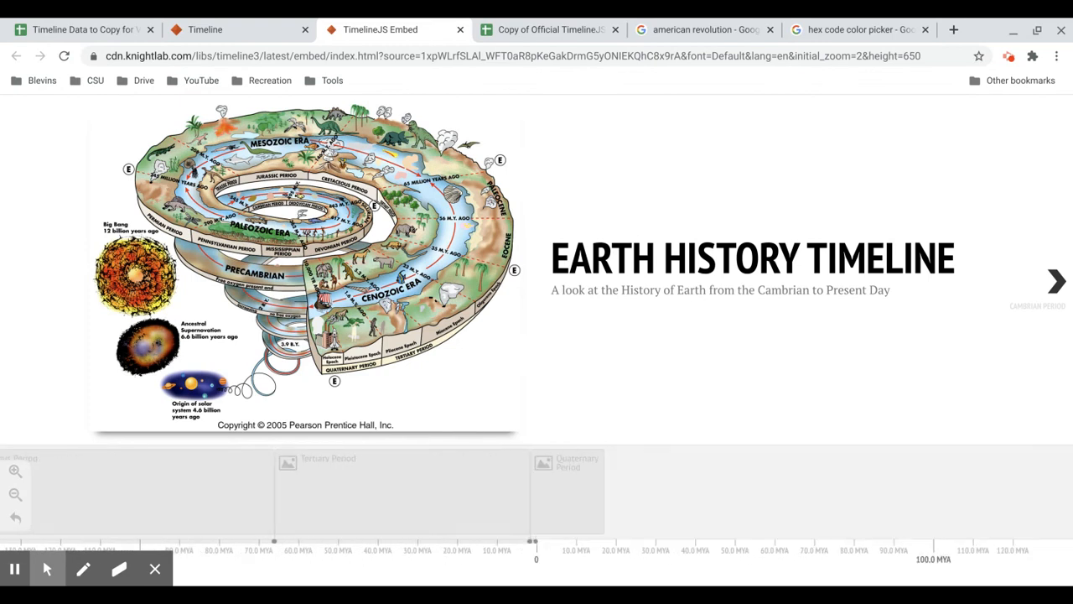
{"action": "left_click", "coordinate": [1053, 284]}
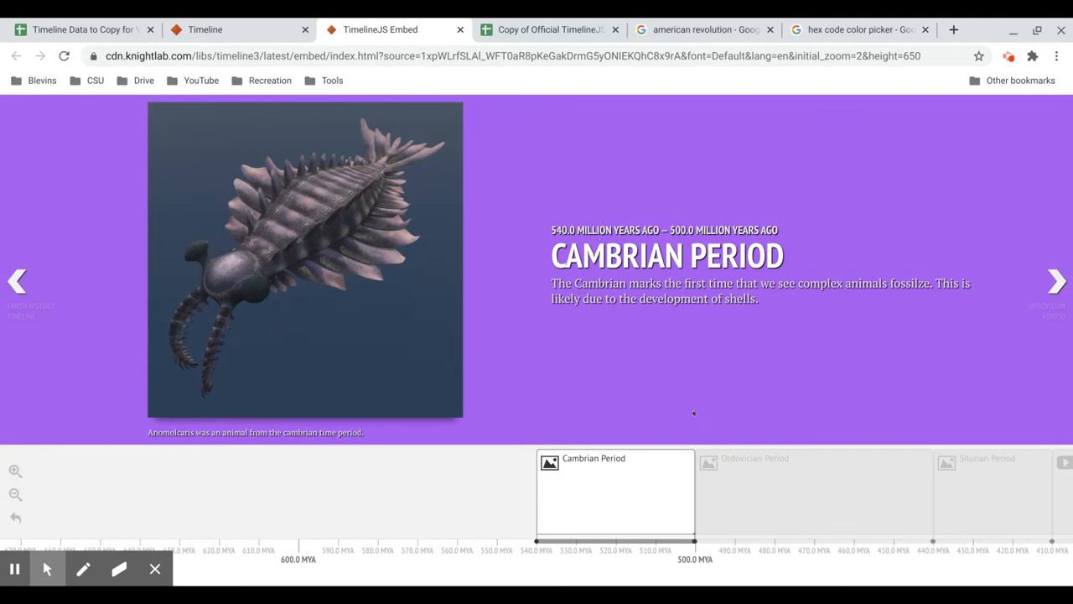
Step: Read the note on the Media Thumbnail column header in the template spreadsheet
{"action": "left_click", "coordinate": [256, 30]}
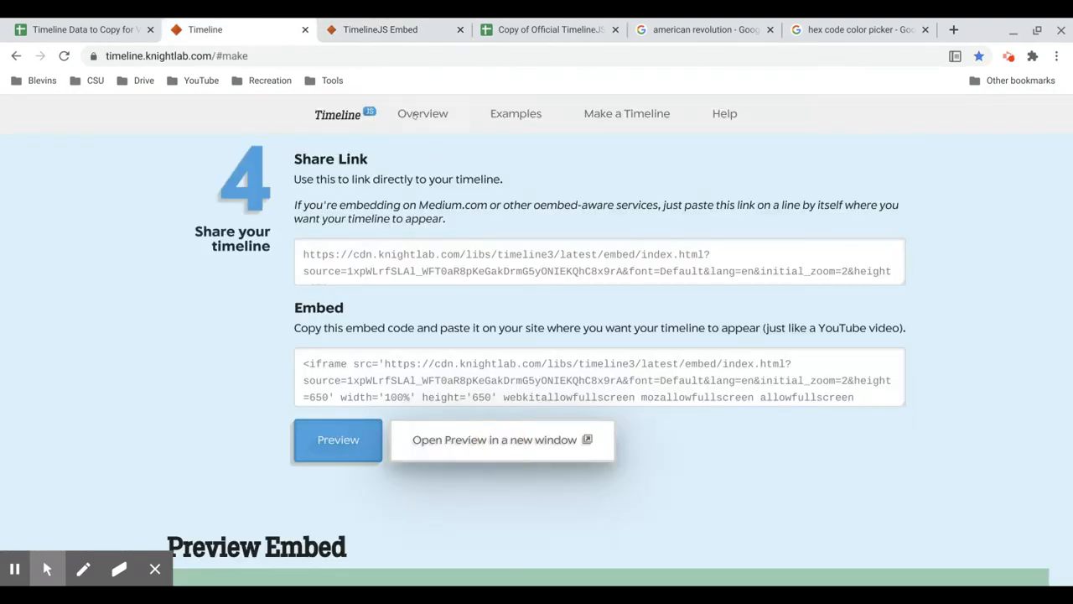
{"action": "left_click", "coordinate": [481, 29]}
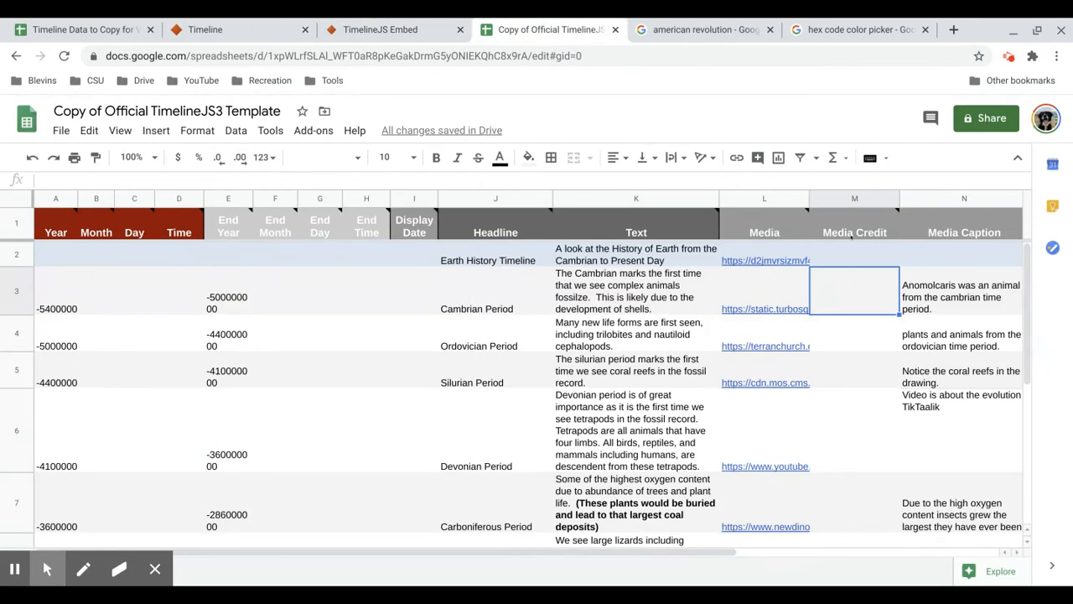
{"action": "scroll", "coordinate": [920, 270], "scroll_direction": "right", "scroll_amount": 5}
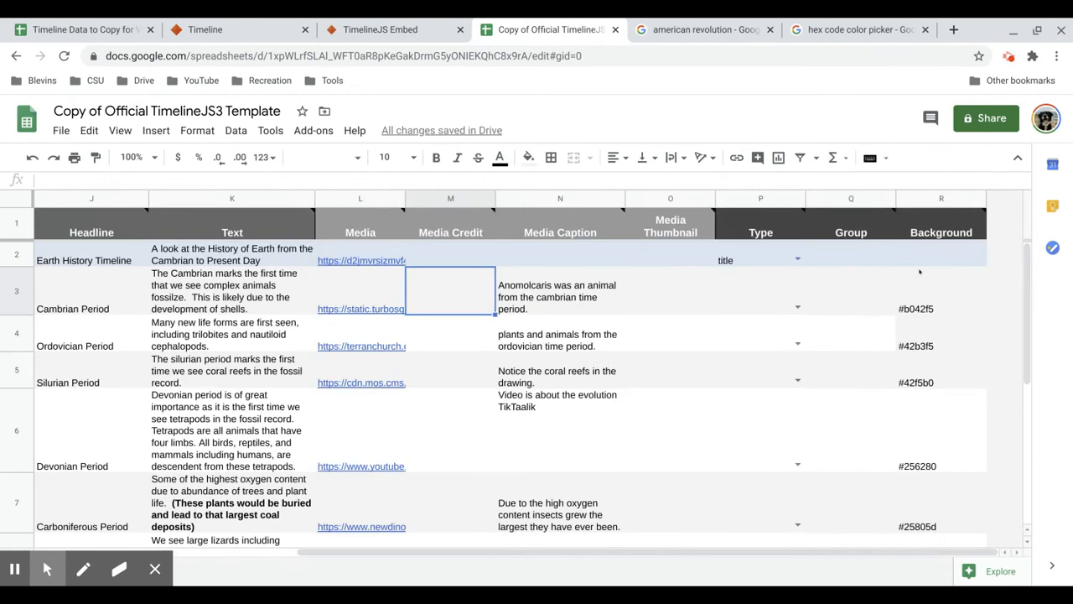
{"action": "left_click", "coordinate": [651, 216]}
{"action": "left_click", "coordinate": [663, 251]}
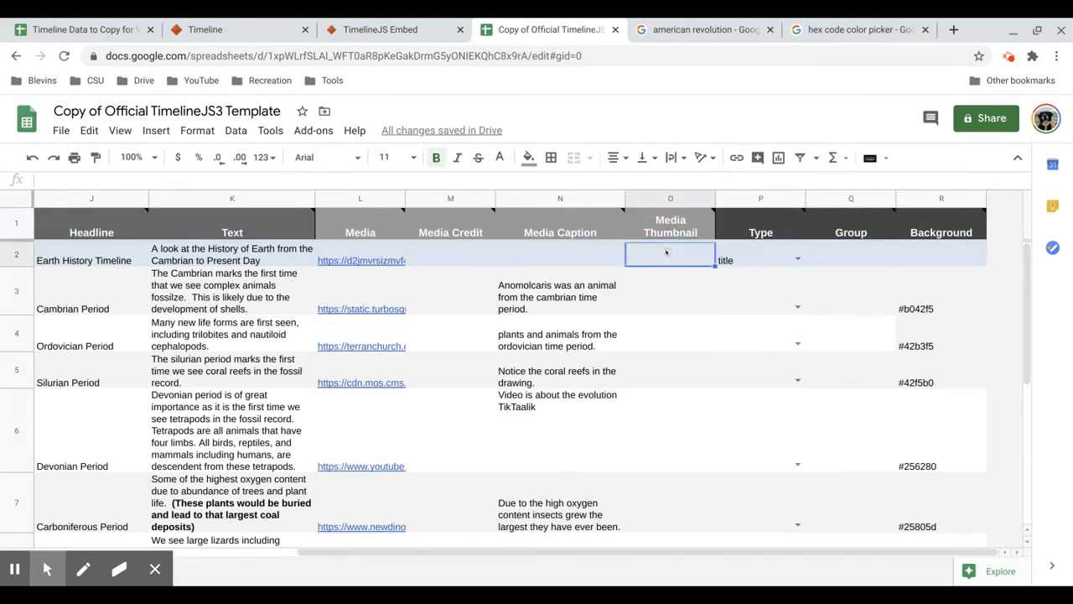
{"action": "left_click", "coordinate": [639, 221]}
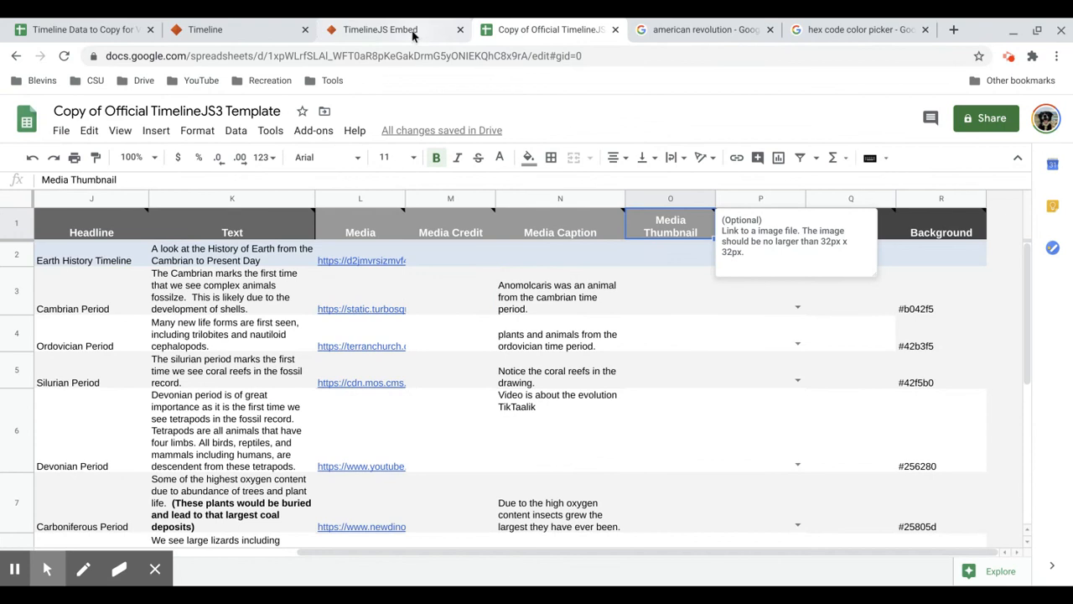
Step: Return to the TimelineJS preview and advance through the slides from the Cambrian Period to the Devonian Period
{"action": "left_click", "coordinate": [415, 32]}
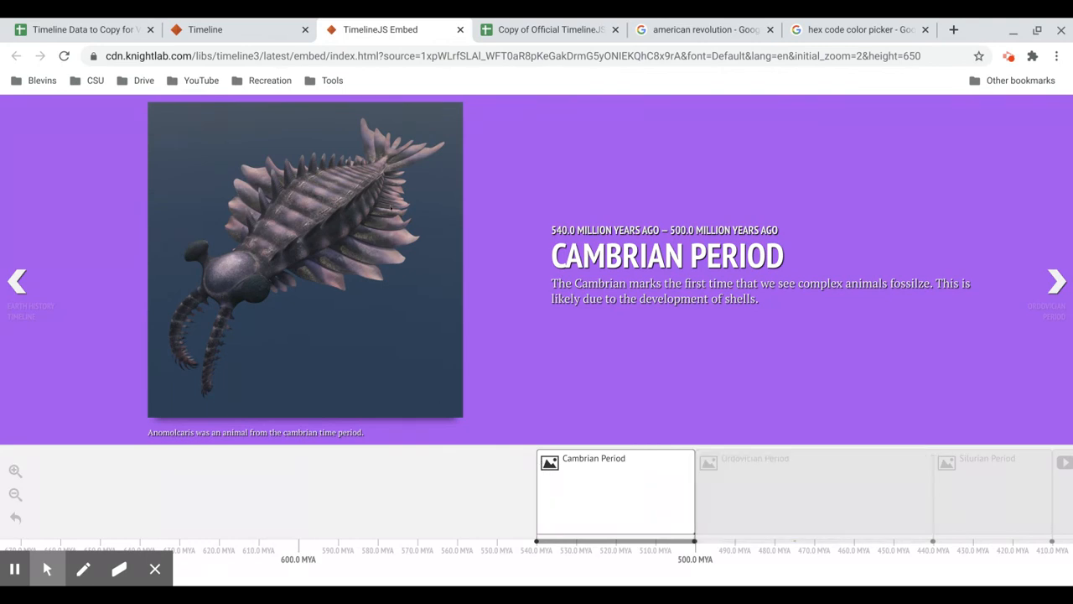
{"action": "left_click", "coordinate": [1056, 282]}
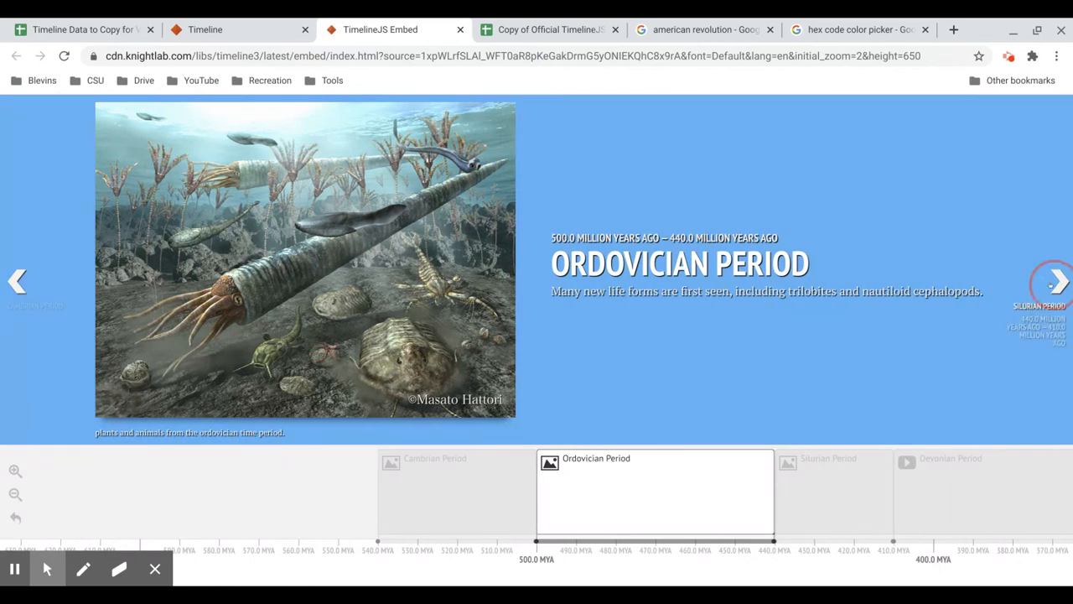
{"action": "left_click", "coordinate": [1055, 282]}
{"action": "left_click", "coordinate": [1053, 283]}
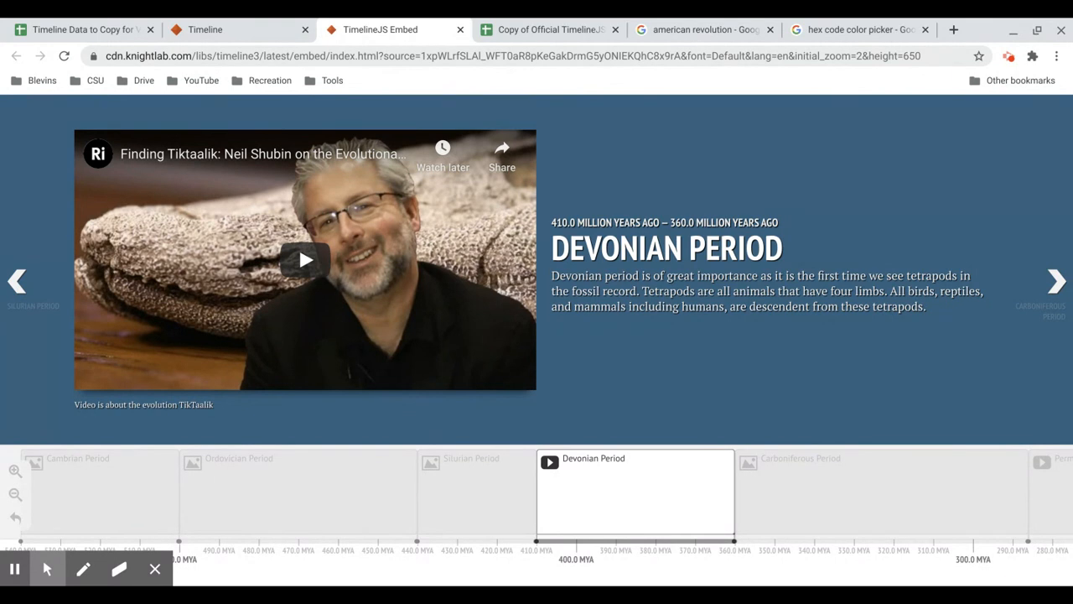
Step: Select the full web address of the timeline preview page
{"action": "left_click", "coordinate": [381, 55]}
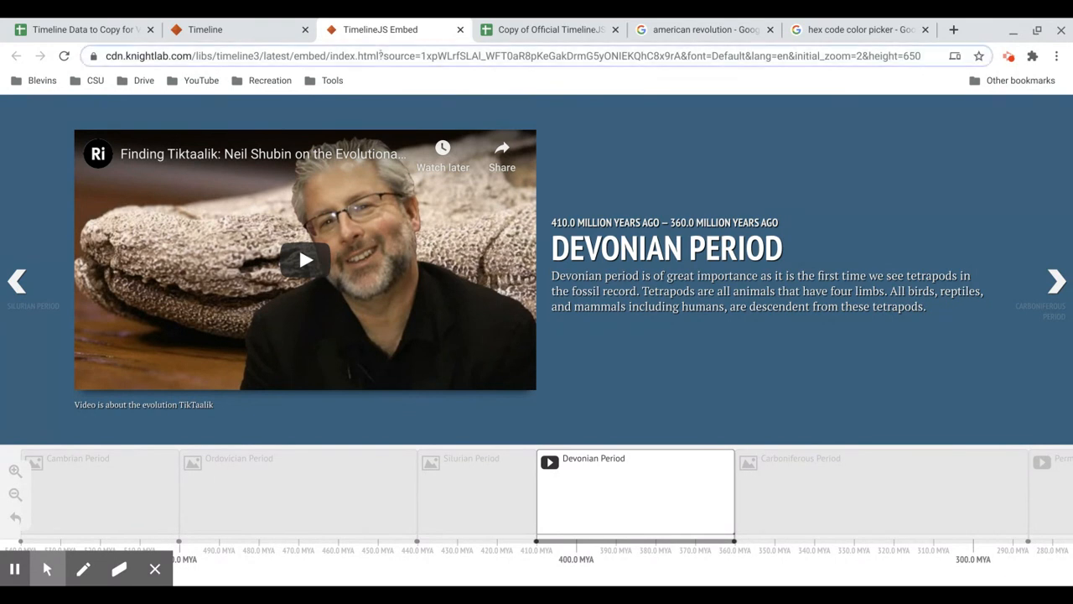
{"action": "double_click", "coordinate": [375, 56]}
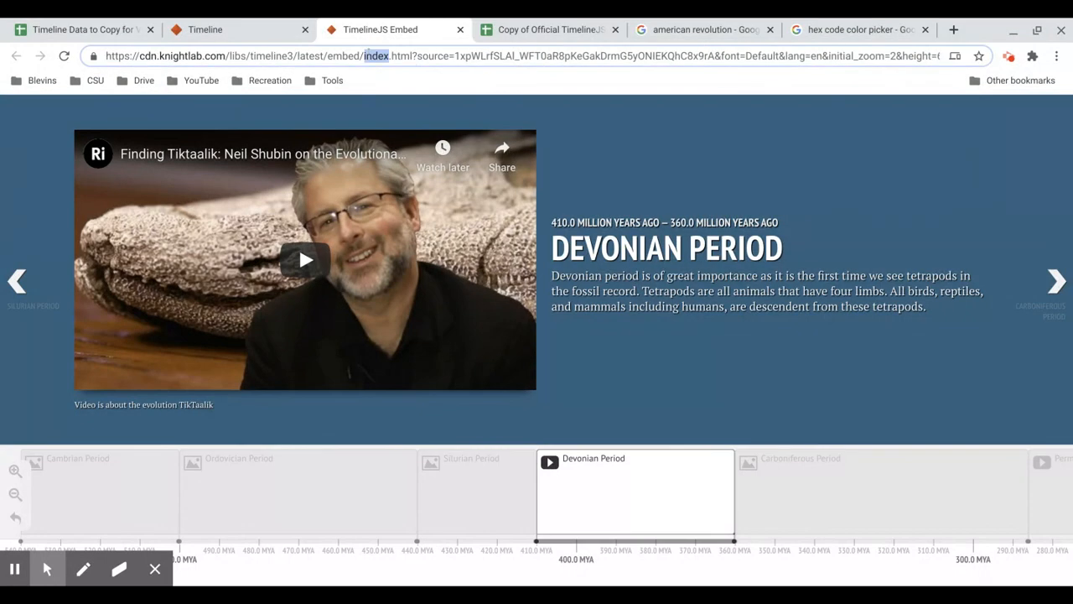
{"action": "left_click", "coordinate": [375, 59]}
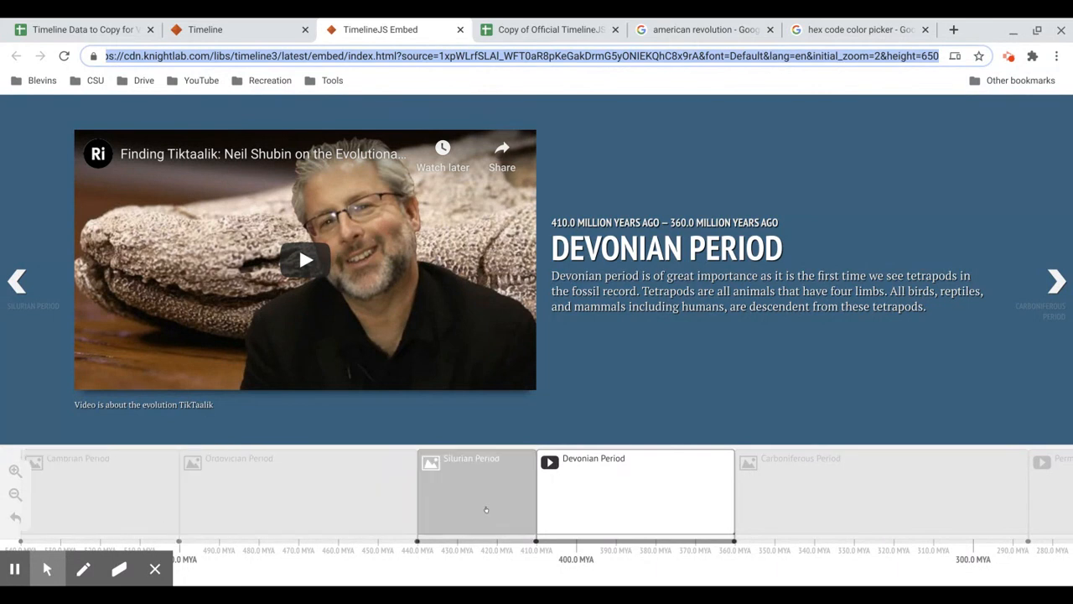
Step: Zoom in on the time axis around the Devonian Period until the scale shows steps of one million years
{"action": "scroll", "coordinate": [487, 509], "scroll_direction": "left", "scroll_amount": 10}
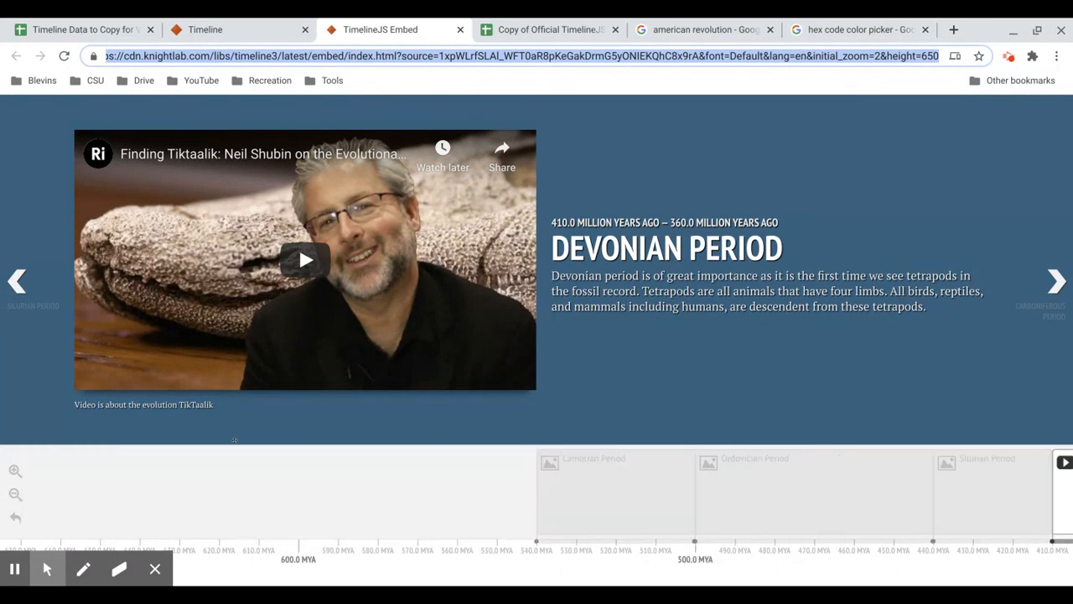
{"action": "left_click", "coordinate": [15, 470]}
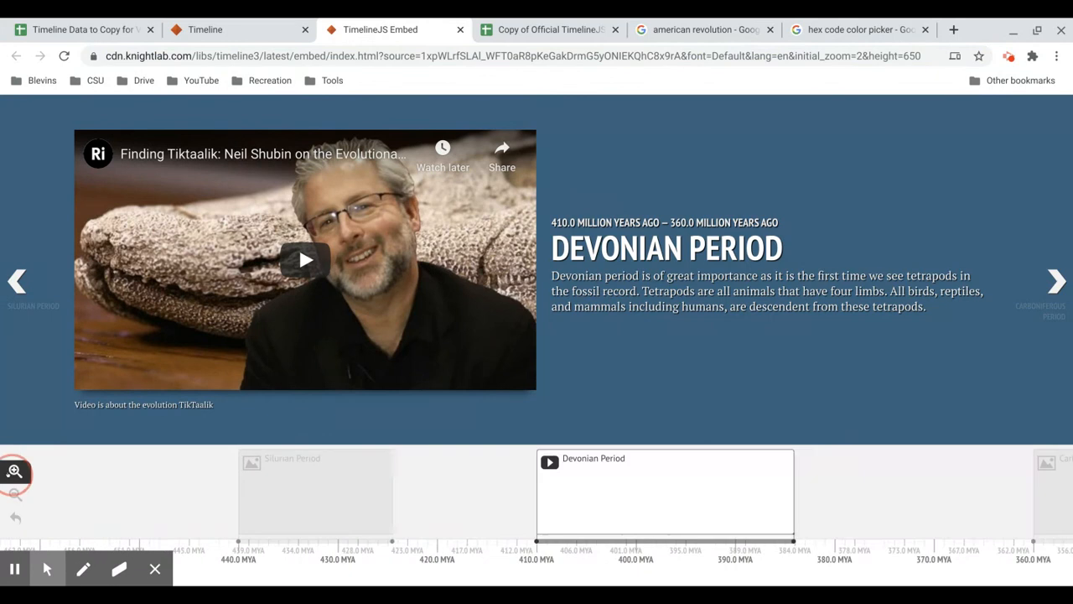
{"action": "left_click", "coordinate": [15, 471]}
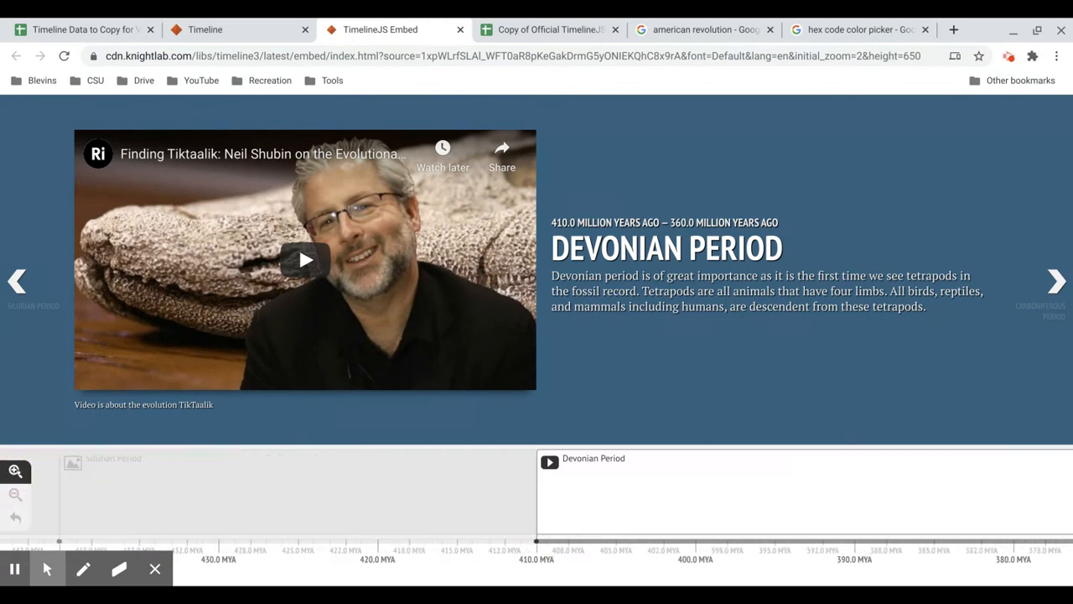
{"action": "left_click", "coordinate": [16, 472]}
{"action": "left_click", "coordinate": [16, 471]}
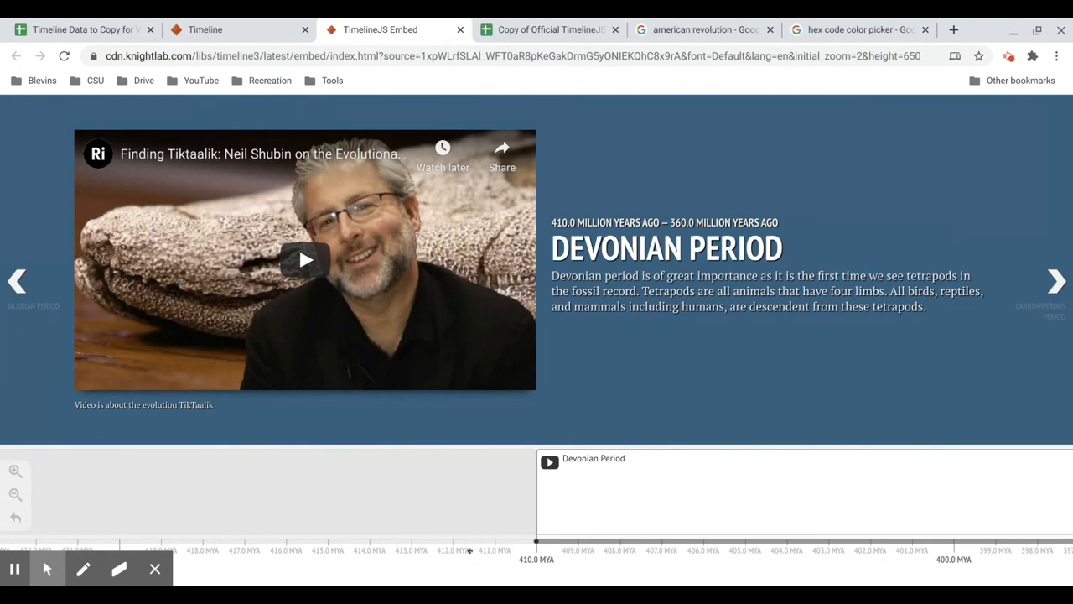
{"action": "left_click", "coordinate": [15, 471]}
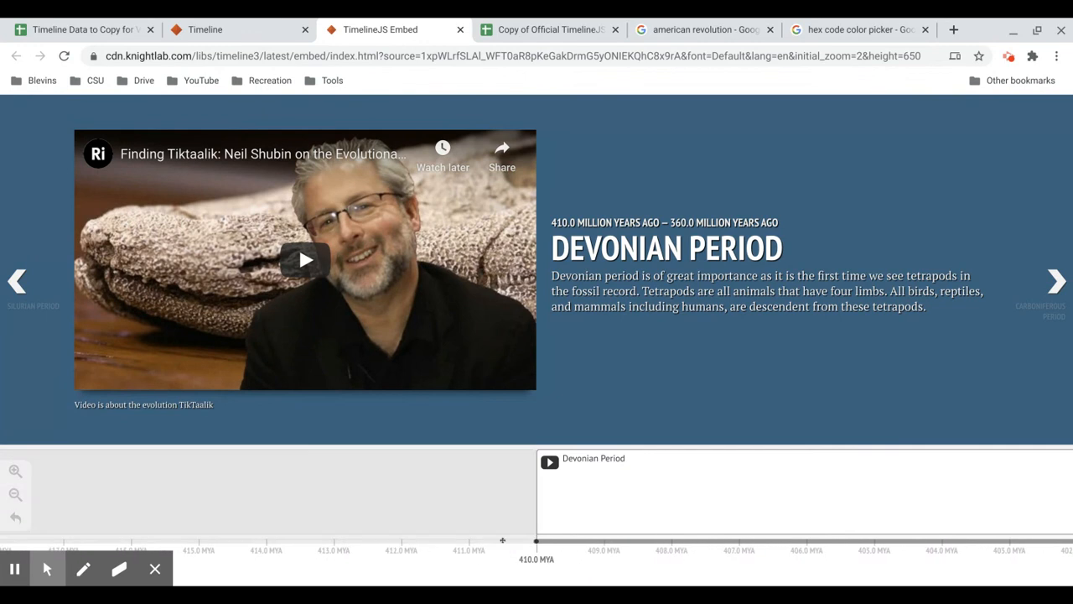
Step: Inspect the enlarged time axis up to the Quaternary Period and back to the Permian Period, and return to the template spreadsheet
{"action": "scroll", "coordinate": [594, 530], "scroll_direction": "right", "scroll_amount": 20}
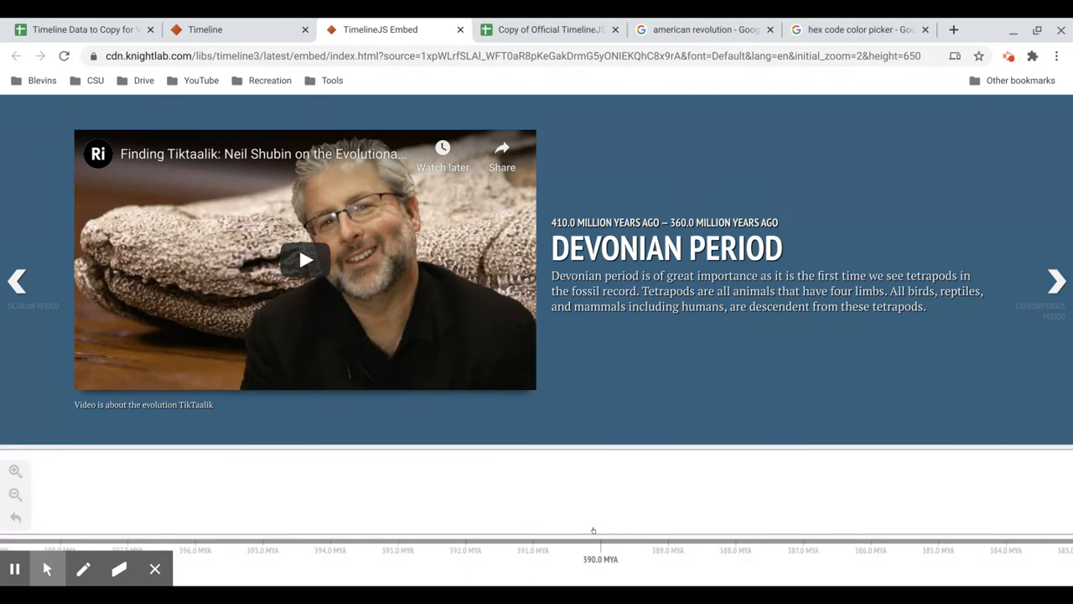
{"action": "scroll", "coordinate": [547, 506], "scroll_direction": "right", "scroll_amount": 20}
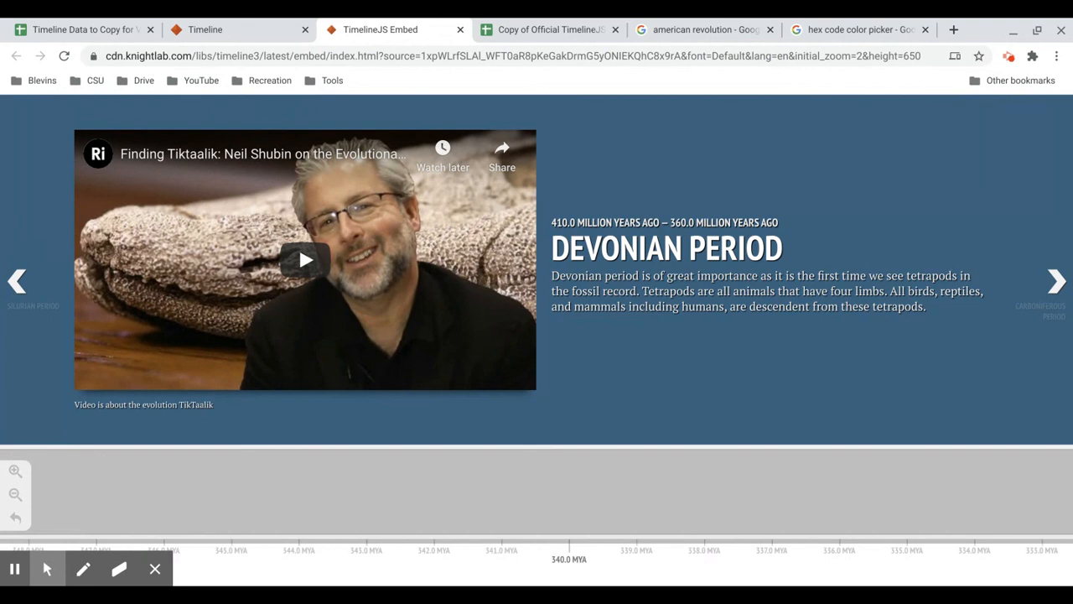
{"action": "scroll", "coordinate": [548, 506], "scroll_direction": "right", "scroll_amount": 20}
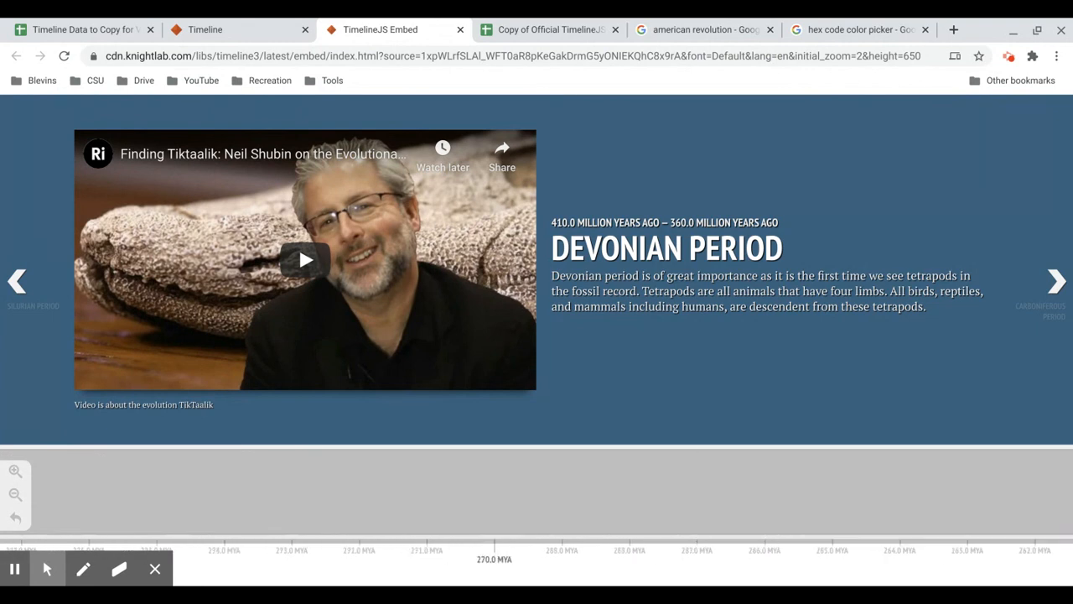
{"action": "scroll", "coordinate": [547, 506], "scroll_direction": "right", "scroll_amount": 20}
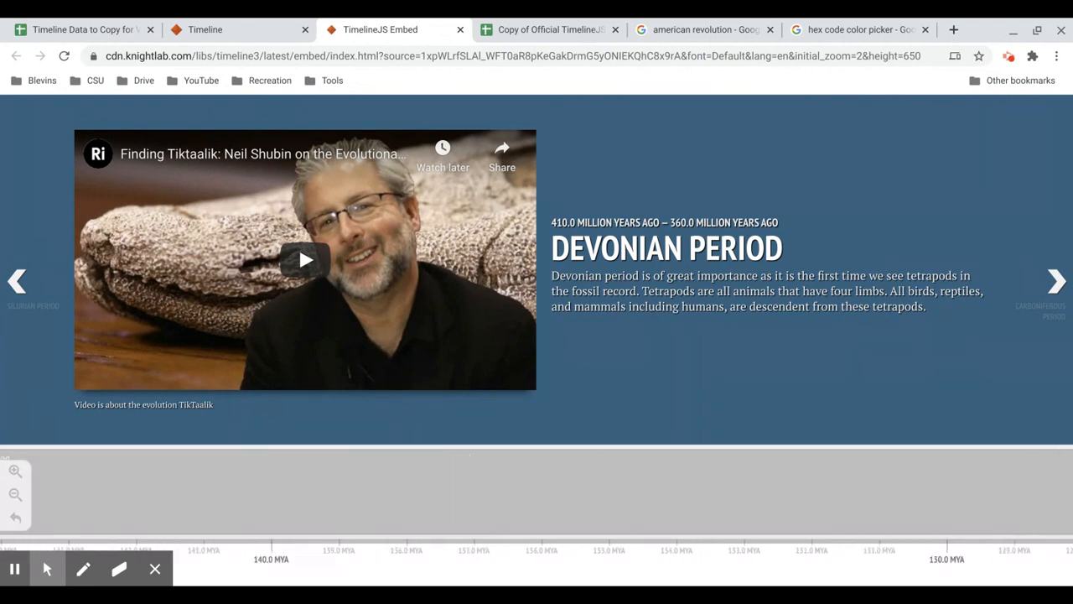
{"action": "scroll", "coordinate": [547, 505], "scroll_direction": "right", "scroll_amount": 20}
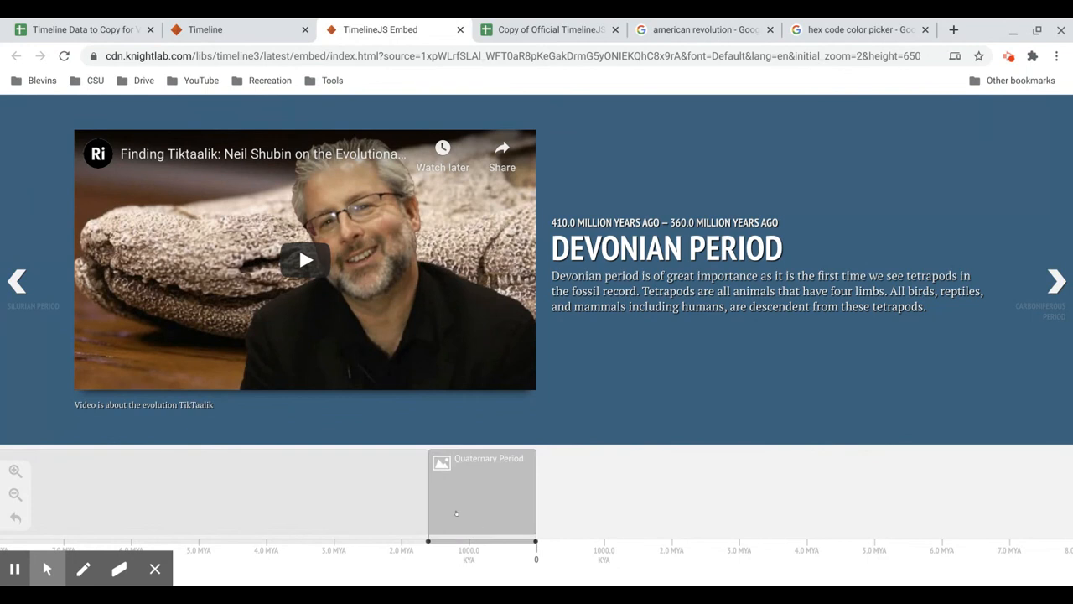
{"action": "scroll", "coordinate": [501, 478], "scroll_direction": "left", "scroll_amount": 5}
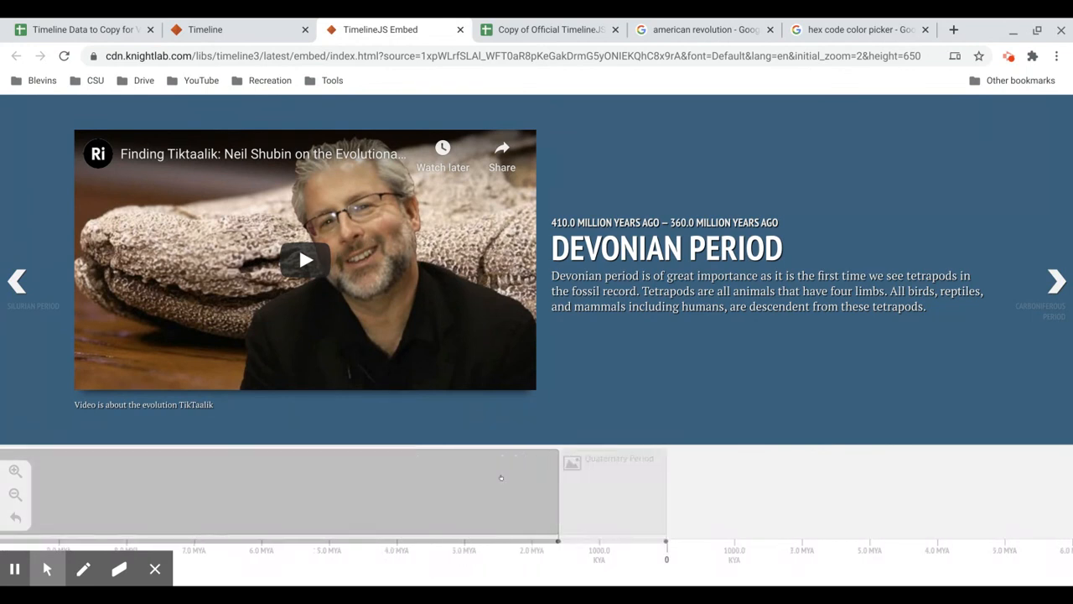
{"action": "scroll", "coordinate": [500, 477], "scroll_direction": "left", "scroll_amount": 5}
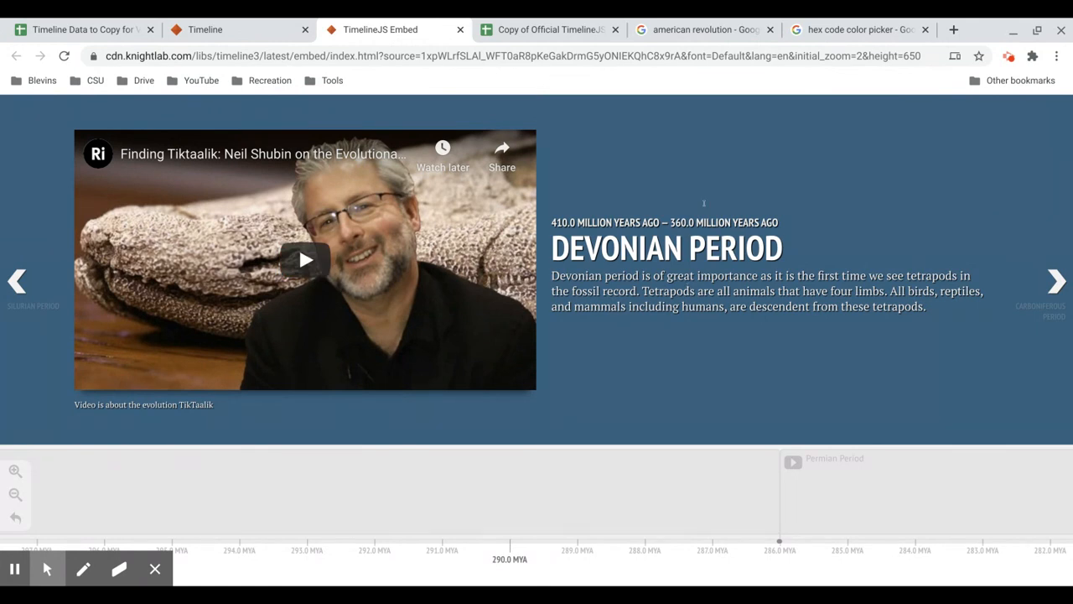
{"action": "left_click", "coordinate": [526, 32]}
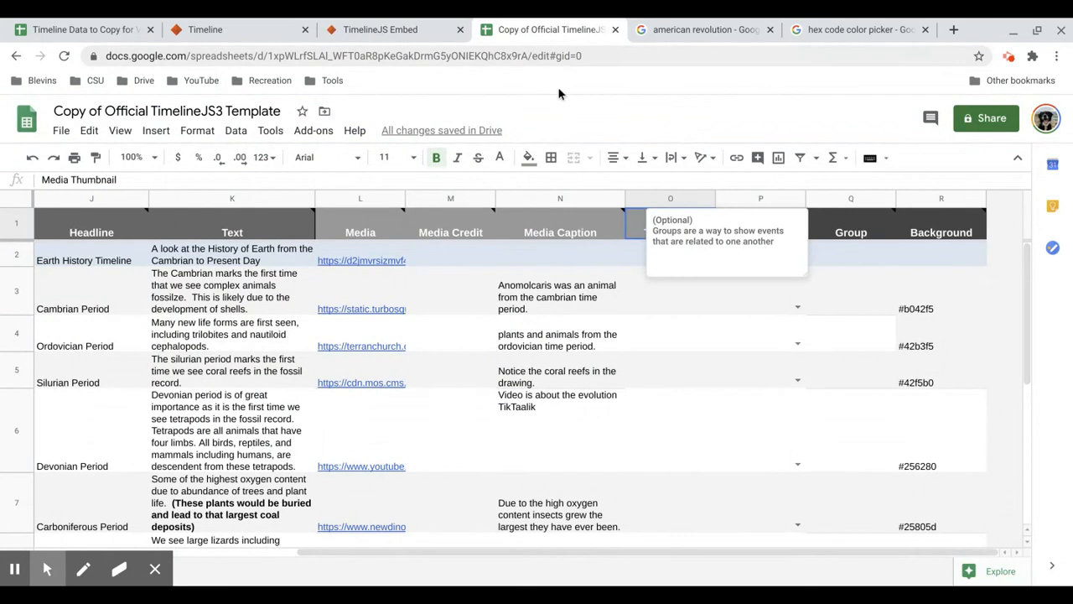